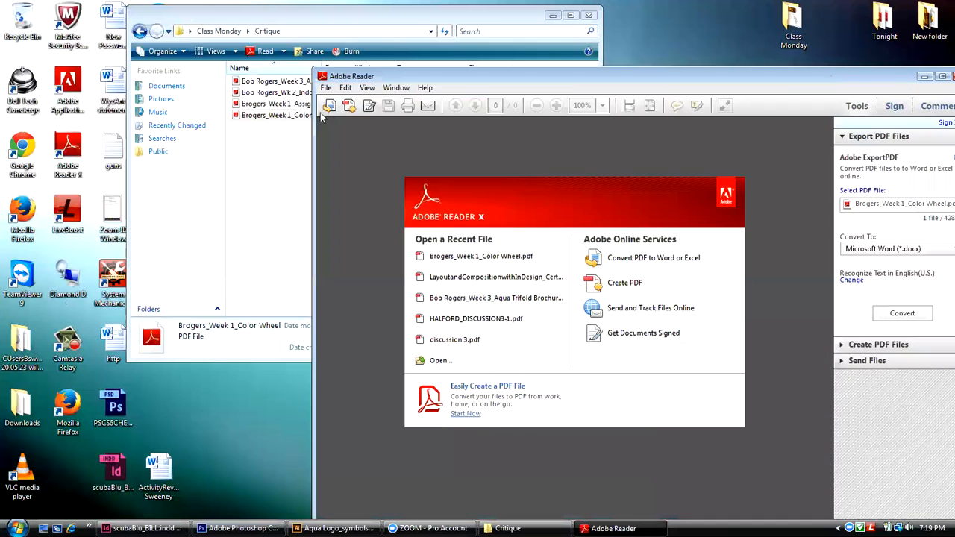
# Step: Open the Week 1 Assignment part 2 PDF from the Critique folder, then reposition and slightly enlarge its window
pyautogui.moveTo(287, 104); pyautogui.dragTo(454, 196)
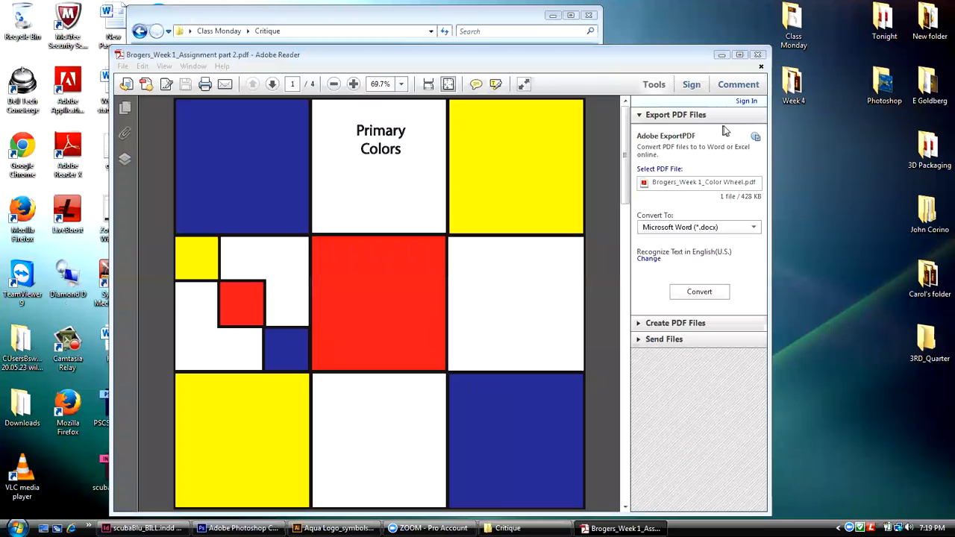
pyautogui.click(355, 60)
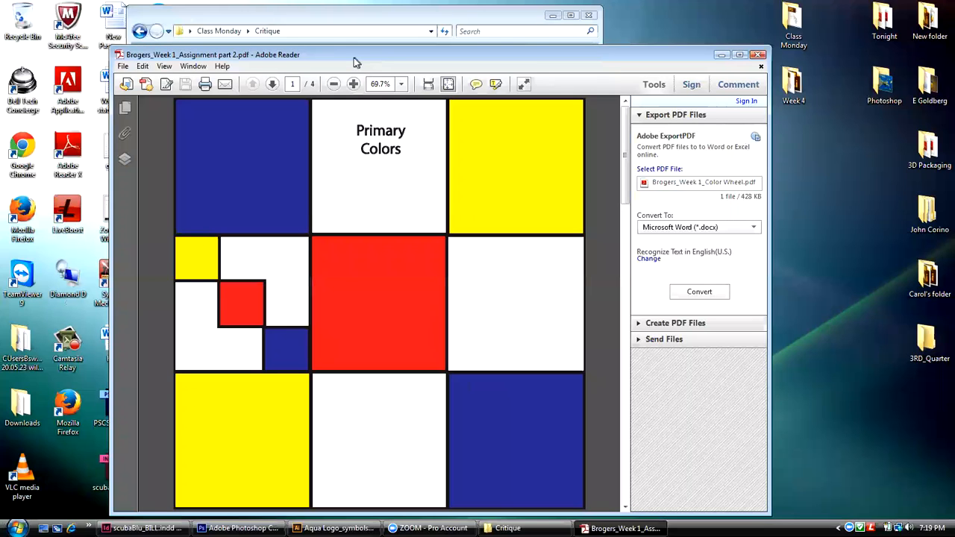
pyautogui.moveTo(354, 58); pyautogui.dragTo(273, 37)
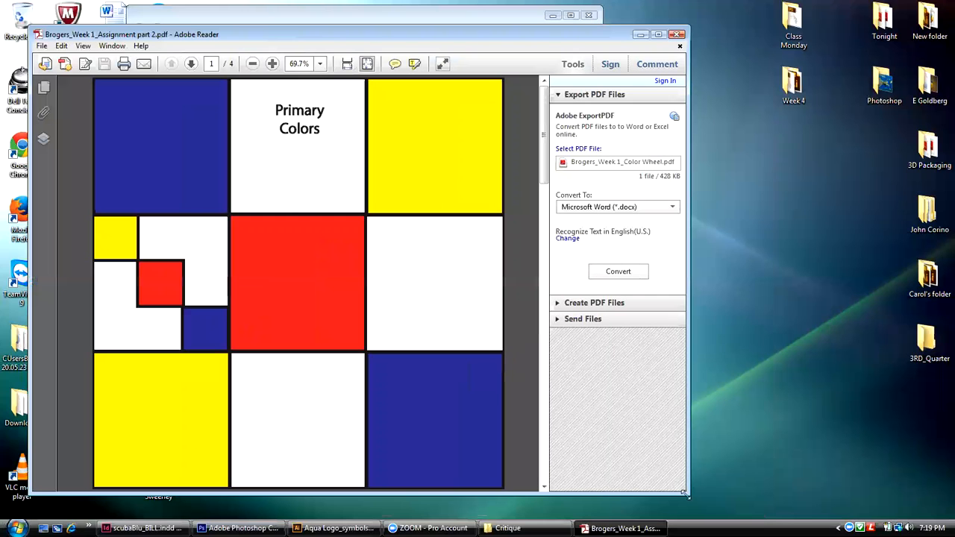
pyautogui.moveTo(685, 494); pyautogui.dragTo(703, 505)
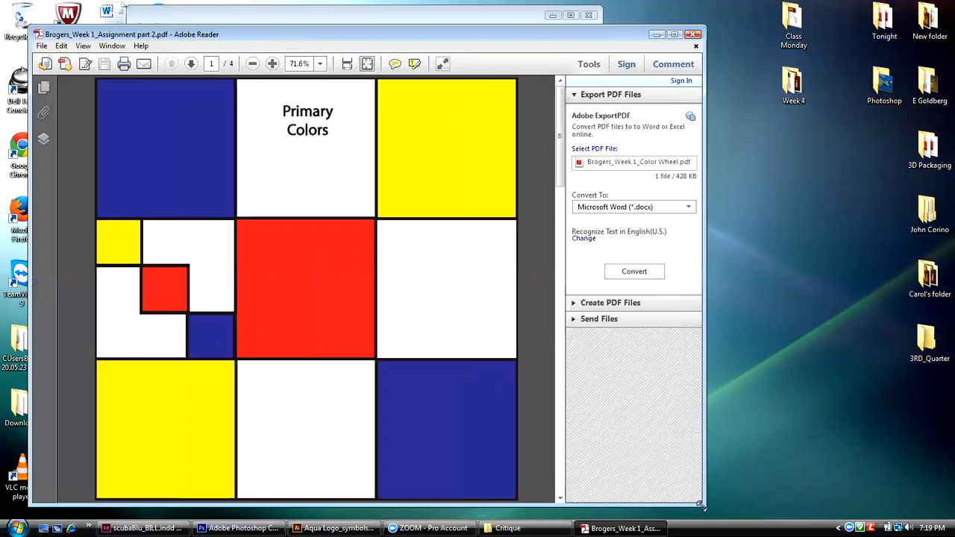
# Step: Show the page thumbnails and view the color scheme pages 2, 3 and 4 before returning to page 1
pyautogui.click(45, 88)
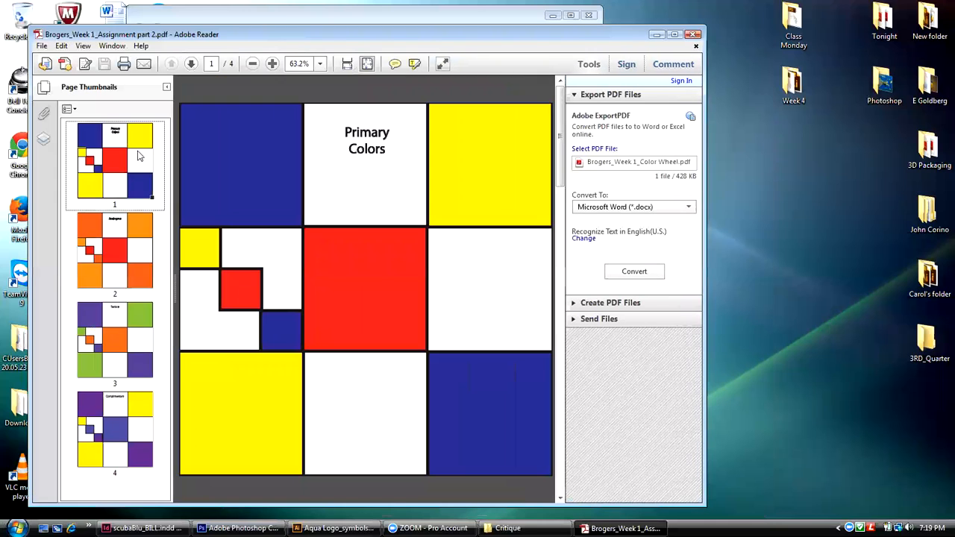
pyautogui.click(123, 225)
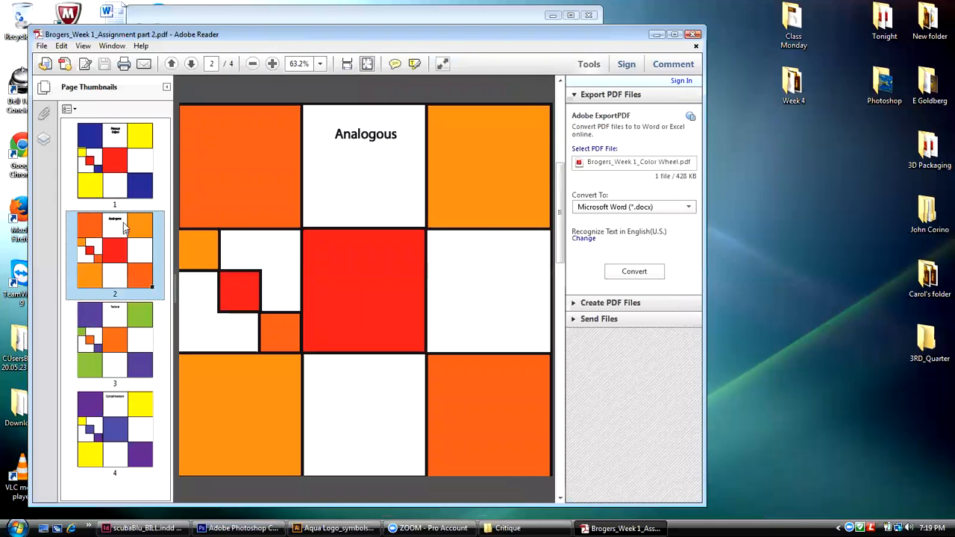
pyautogui.click(123, 330)
pyautogui.click(127, 409)
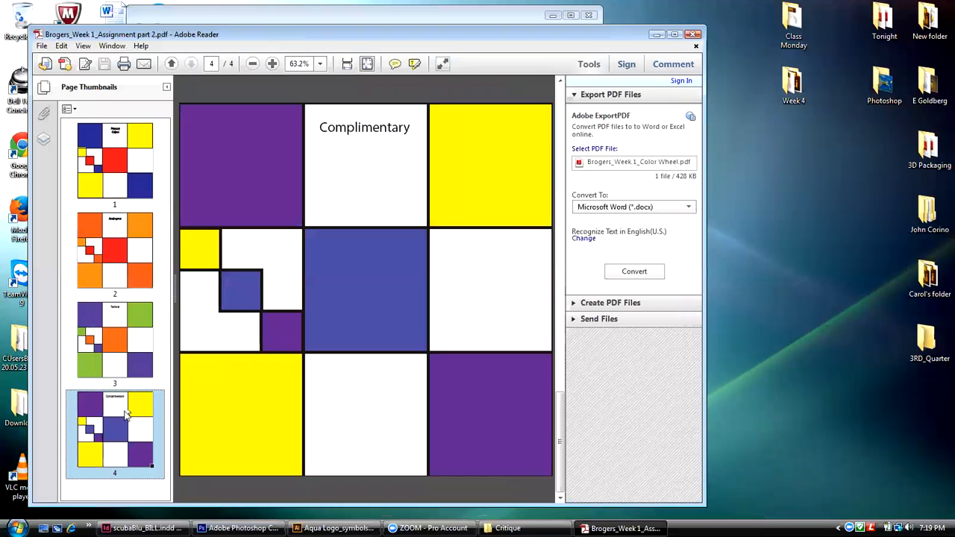
pyautogui.click(124, 165)
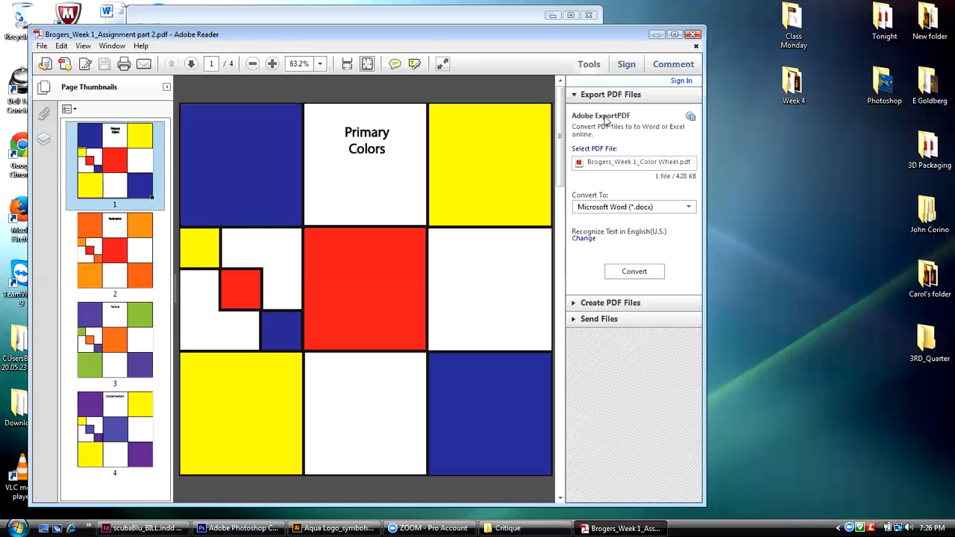
pyautogui.click(811, 133)
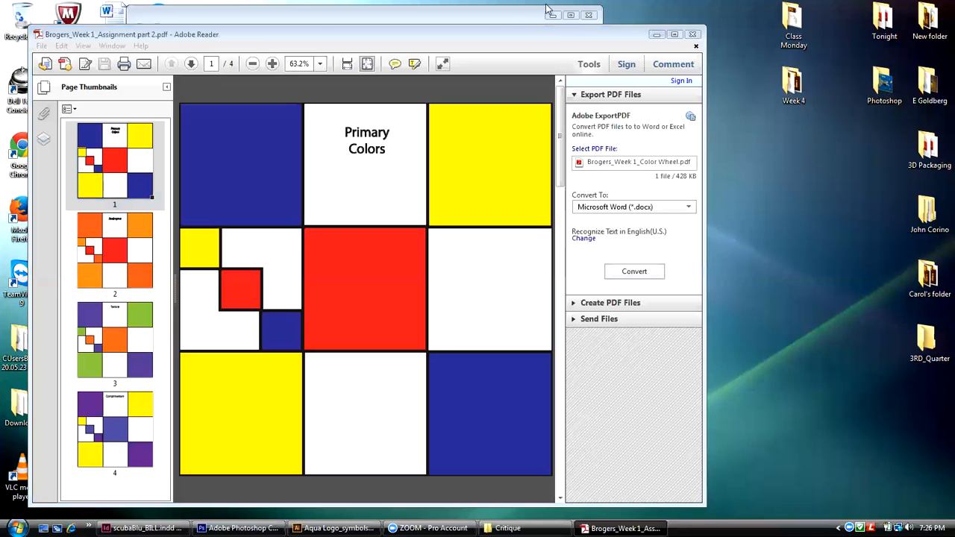
pyautogui.click(498, 34)
pyautogui.moveTo(495, 34); pyautogui.dragTo(487, 27)
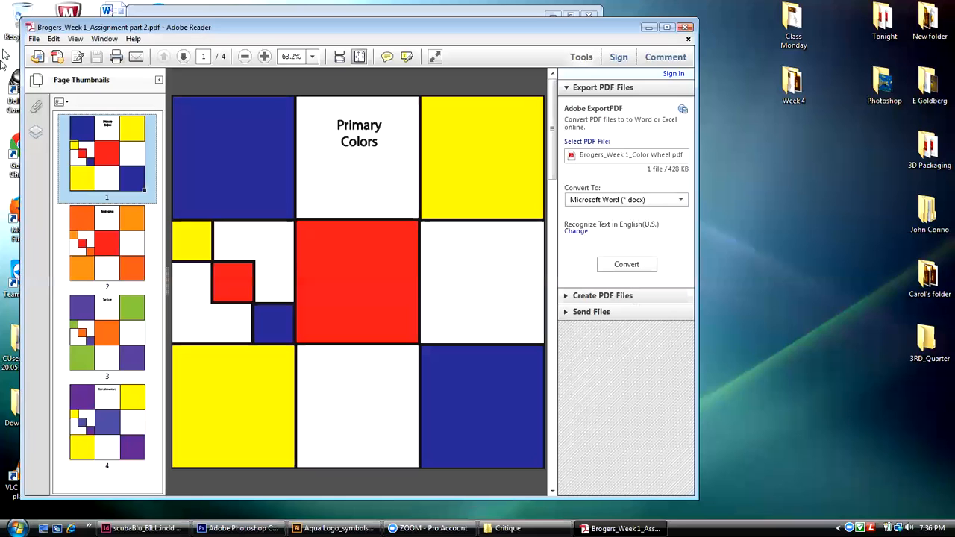
# Step: Close the Week 1 assignment PDF and open the Wk 2 Indd Business Card 1 PDF from the Critique folder
pyautogui.click(33, 41)
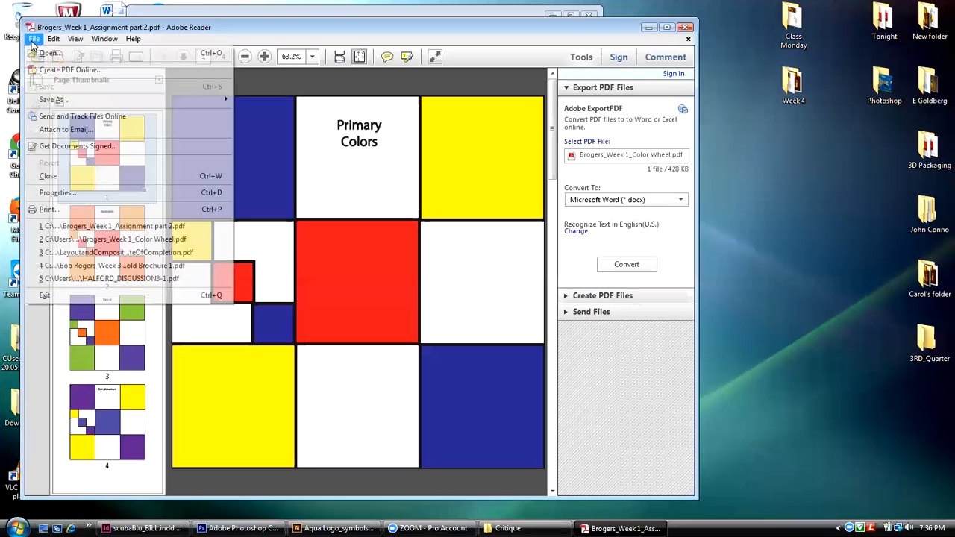
pyautogui.click(48, 177)
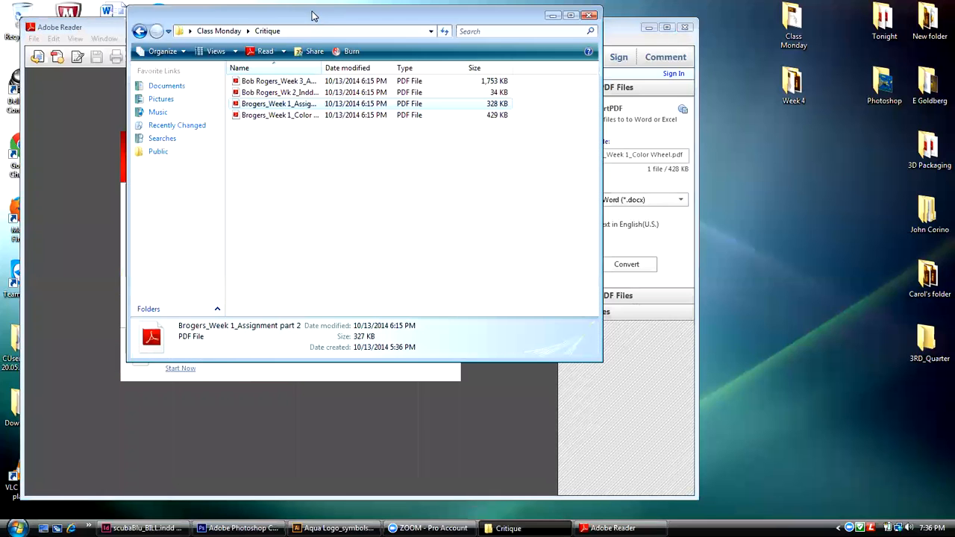
pyautogui.click(290, 92)
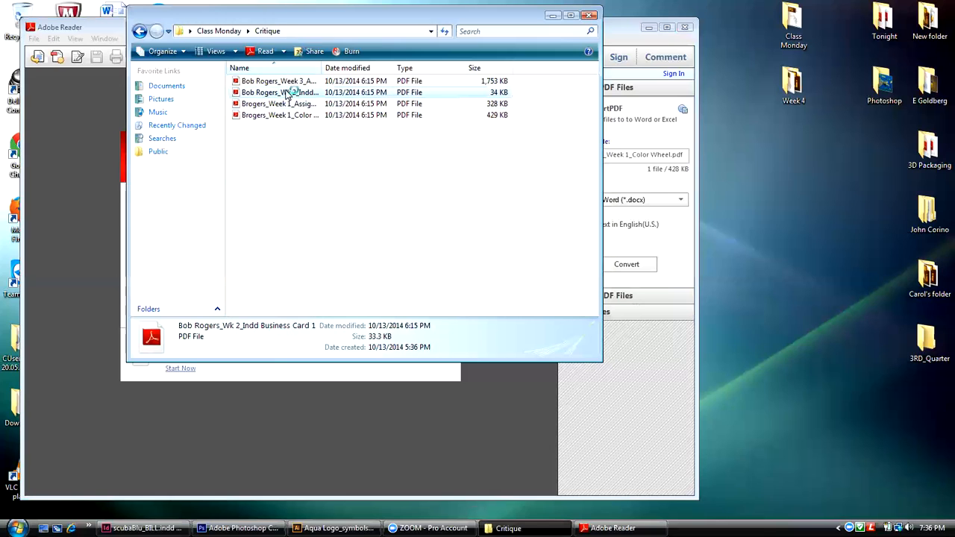
pyautogui.press('Return')
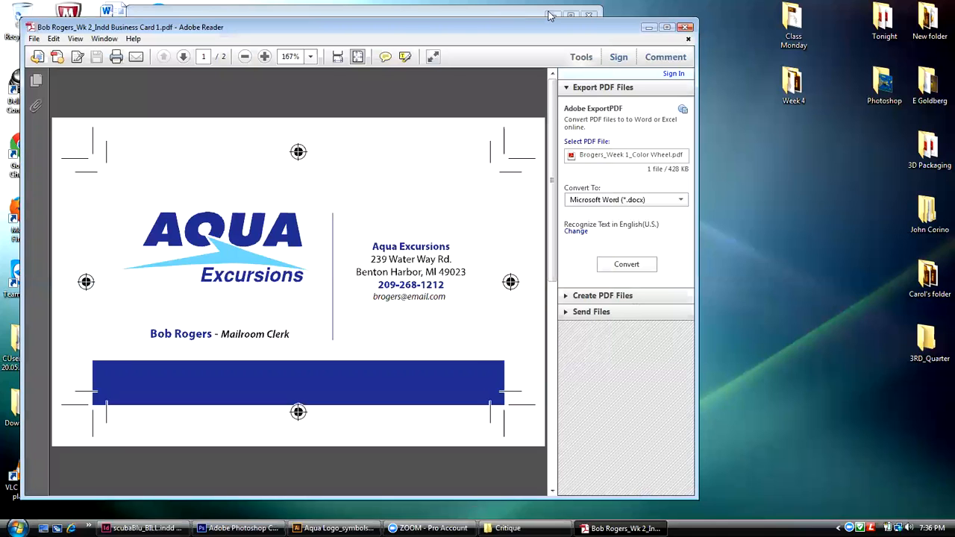
# Step: Show the business card's page thumbnails and view page 2 before returning to page 1
pyautogui.click(36, 81)
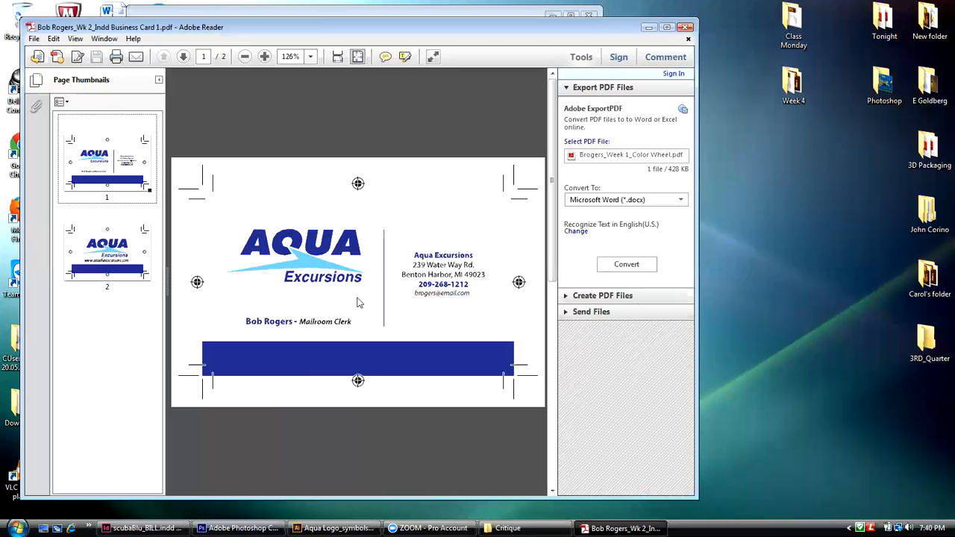
pyautogui.click(70, 258)
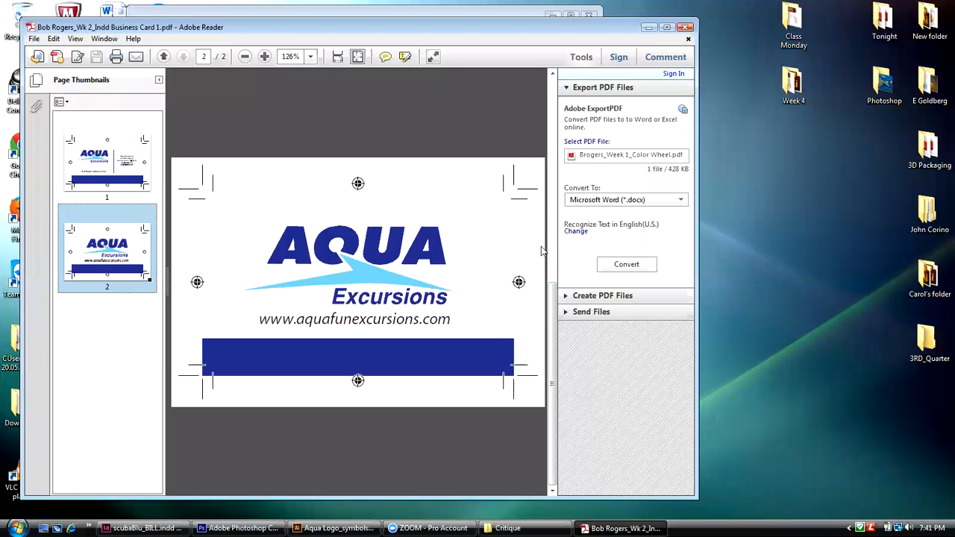
pyautogui.click(103, 170)
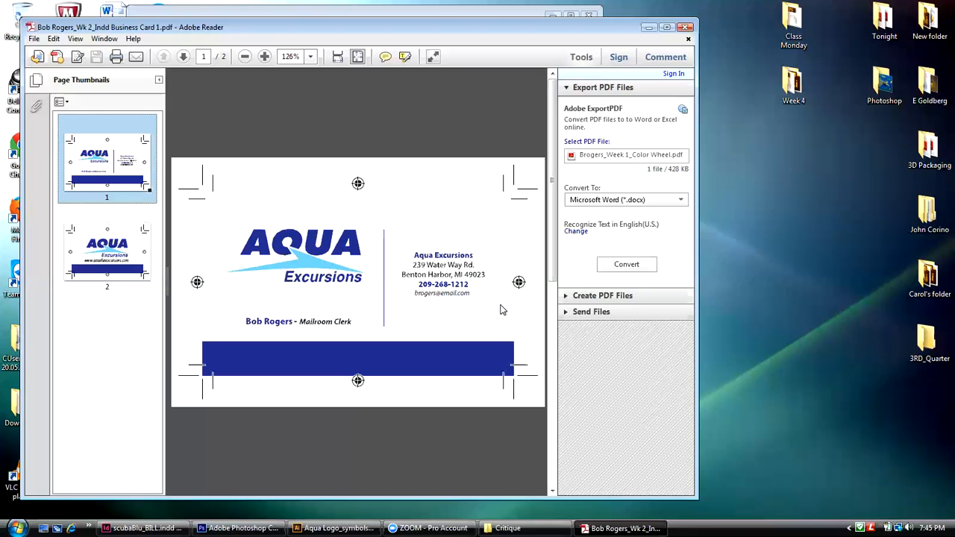
# Step: Close the Week 2 business card PDF and open the Week 3 Aqua Trifold Brochure PDF from the Critique folder
pyautogui.click(34, 41)
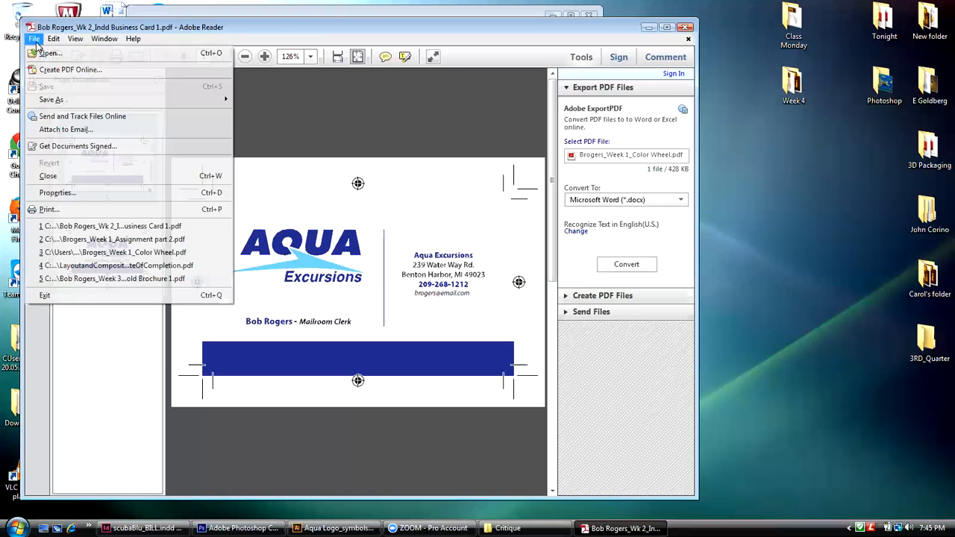
pyautogui.click(49, 177)
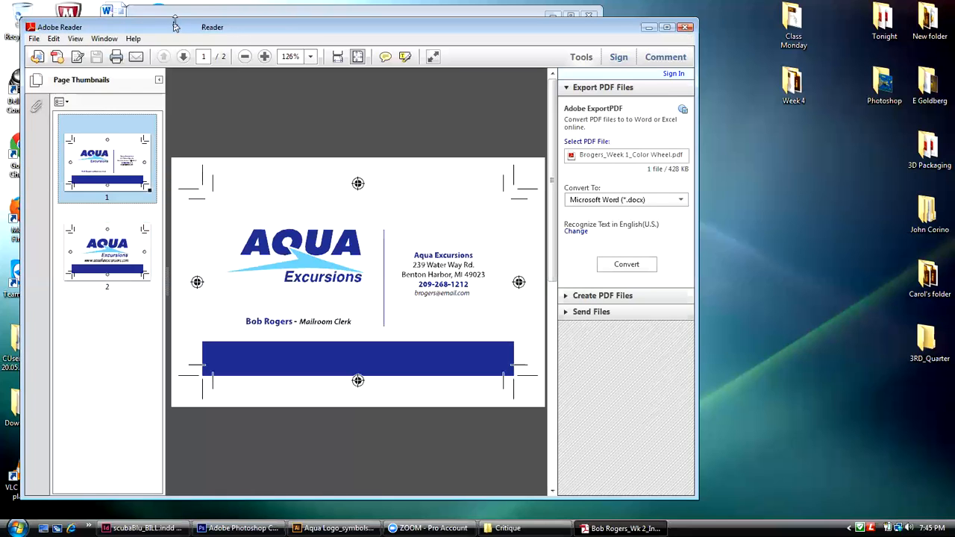
pyautogui.click(179, 14)
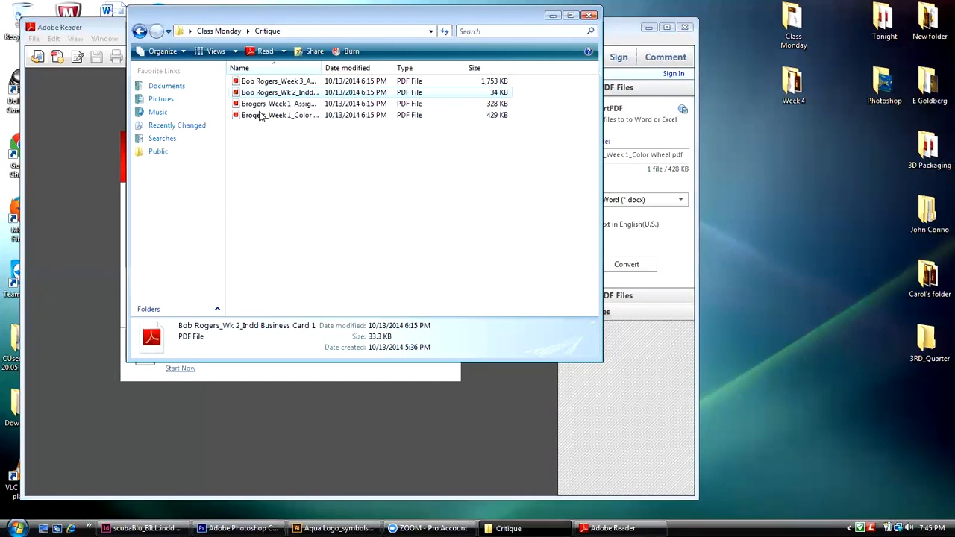
pyautogui.moveTo(264, 82); pyautogui.dragTo(94, 160)
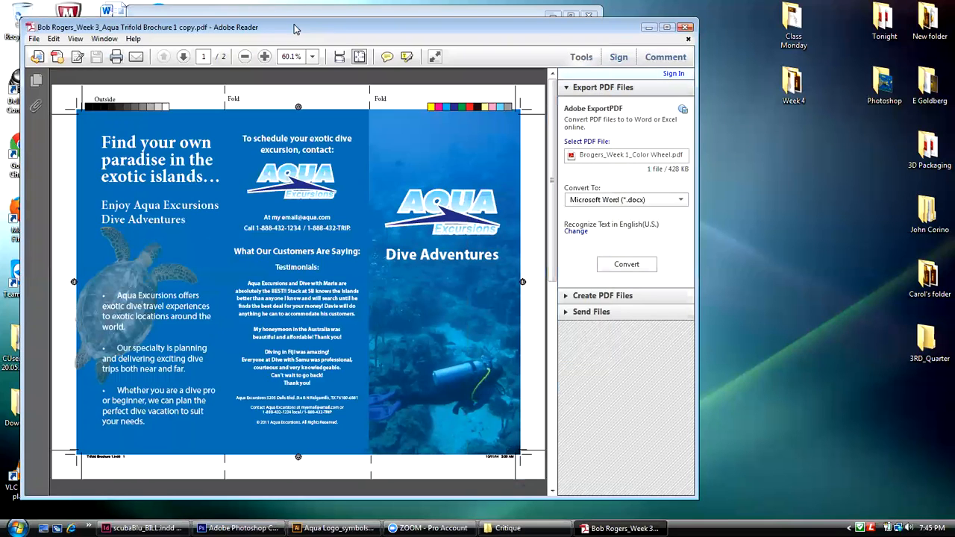
# Step: Show the trifold brochure's page thumbnails and view the inside spread on page 2
pyautogui.click(554, 200)
pyautogui.click(554, 199)
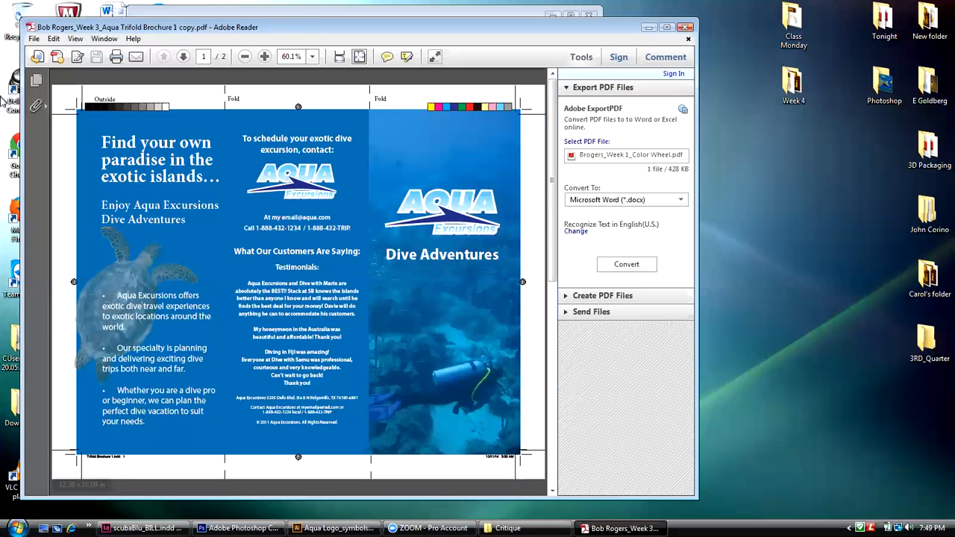
pyautogui.click(37, 81)
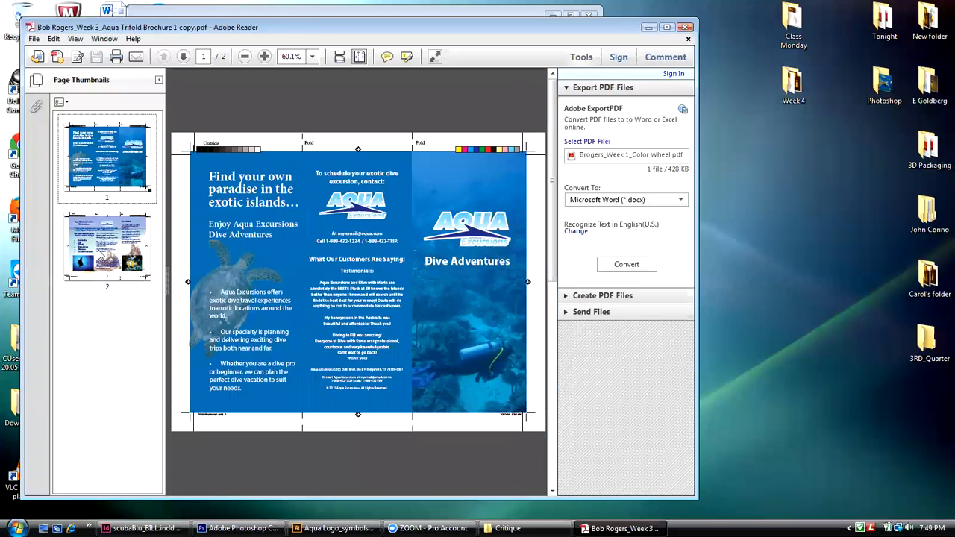
pyautogui.click(99, 250)
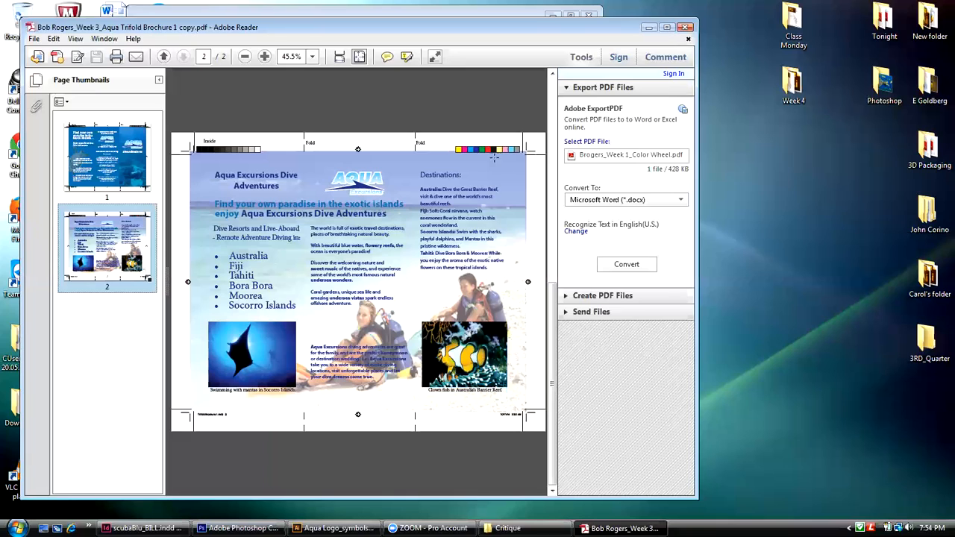
# Step: Highlight the Destinations heading, the headline text and the body copy on the brochure's inside page for critique, and clear the selection
pyautogui.moveTo(461, 173); pyautogui.dragTo(422, 173)
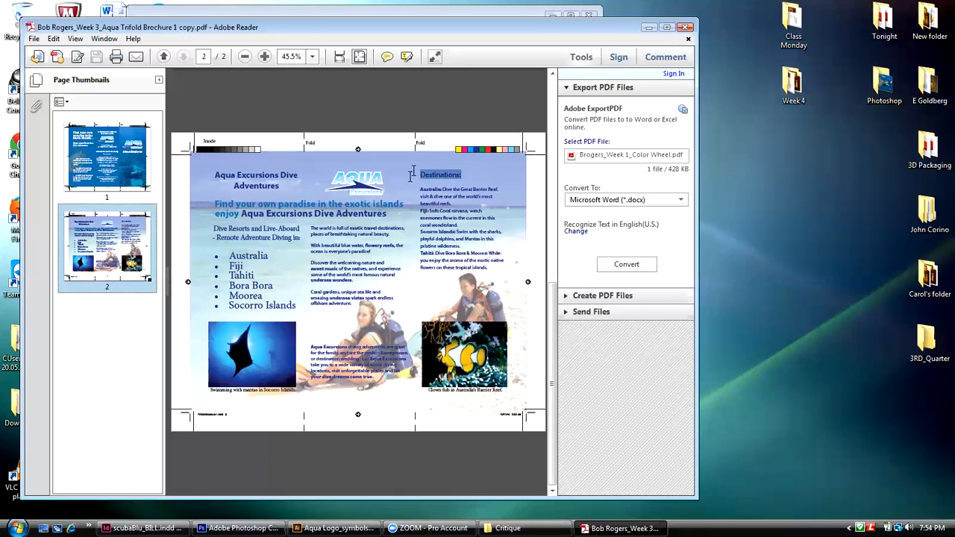
pyautogui.moveTo(402, 204); pyautogui.dragTo(230, 177)
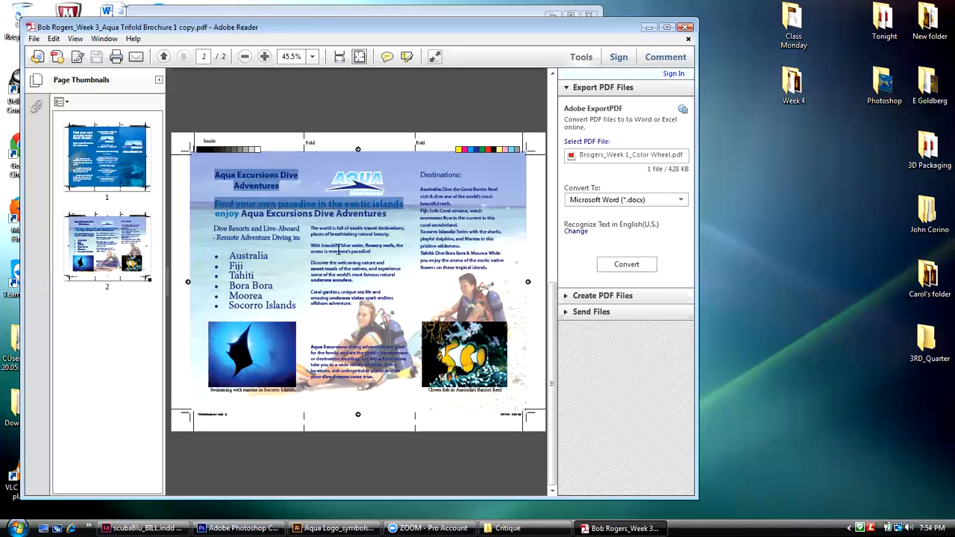
pyautogui.click(388, 215)
pyautogui.moveTo(388, 215); pyautogui.dragTo(220, 176)
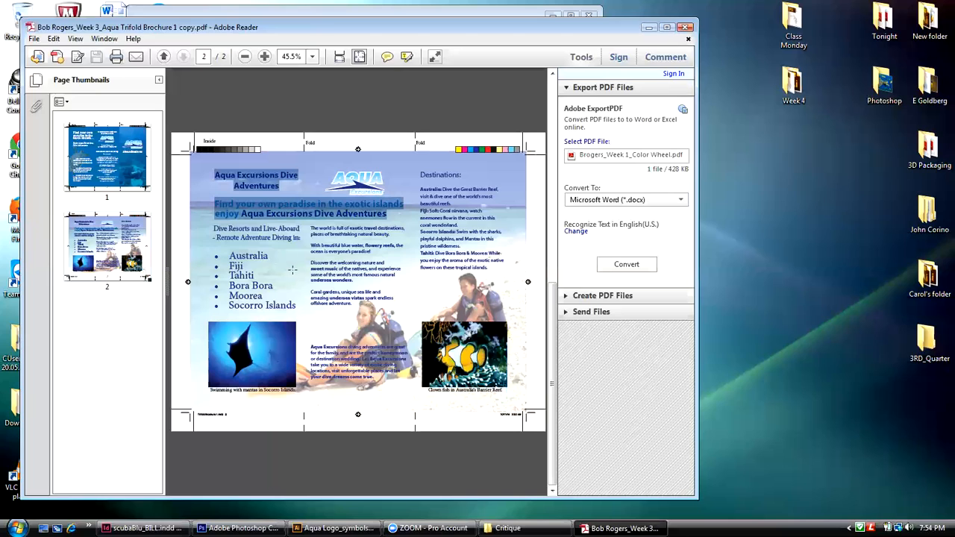
pyautogui.moveTo(212, 229); pyautogui.dragTo(488, 269)
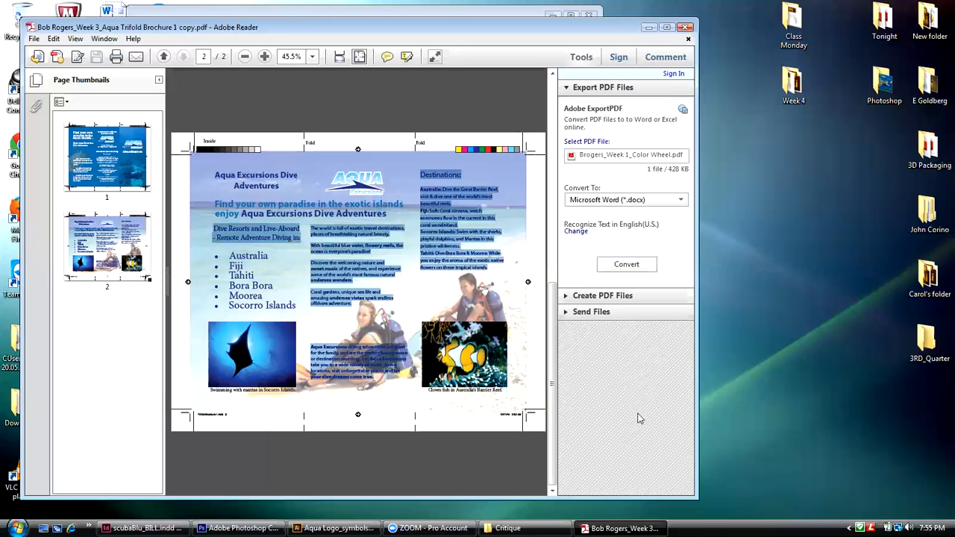
pyautogui.click(422, 300)
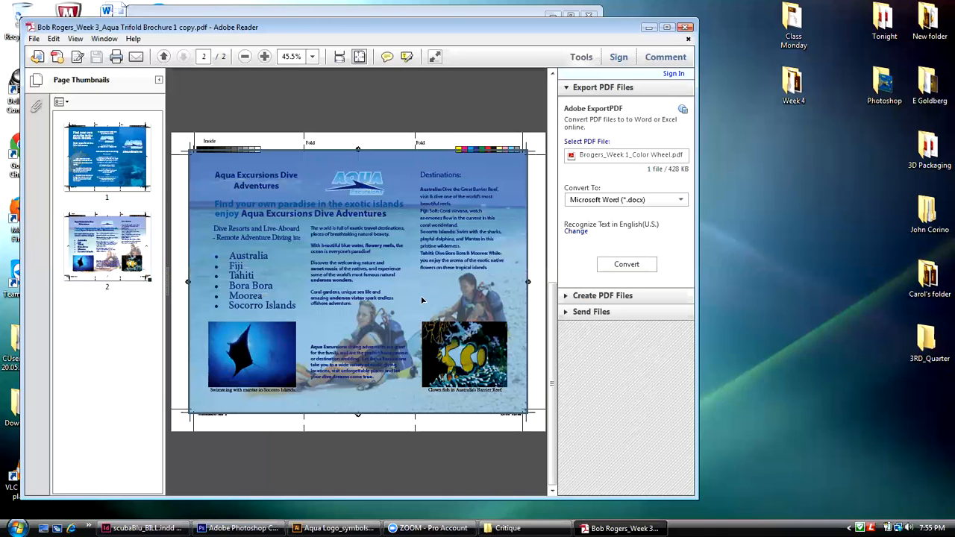
pyautogui.click(531, 310)
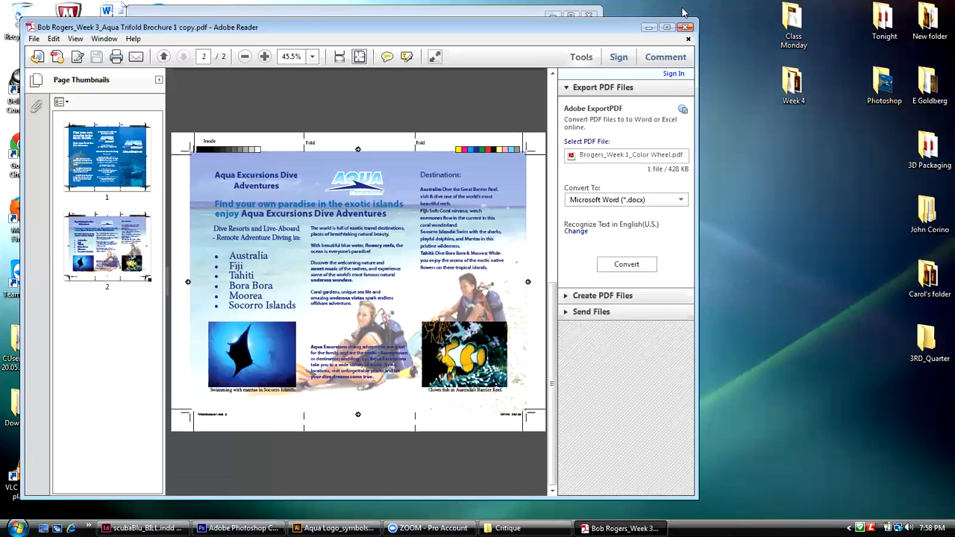
# Step: Close the Week 3 trifold brochure PDF and the Critique folder window
pyautogui.click(34, 38)
pyautogui.click(48, 175)
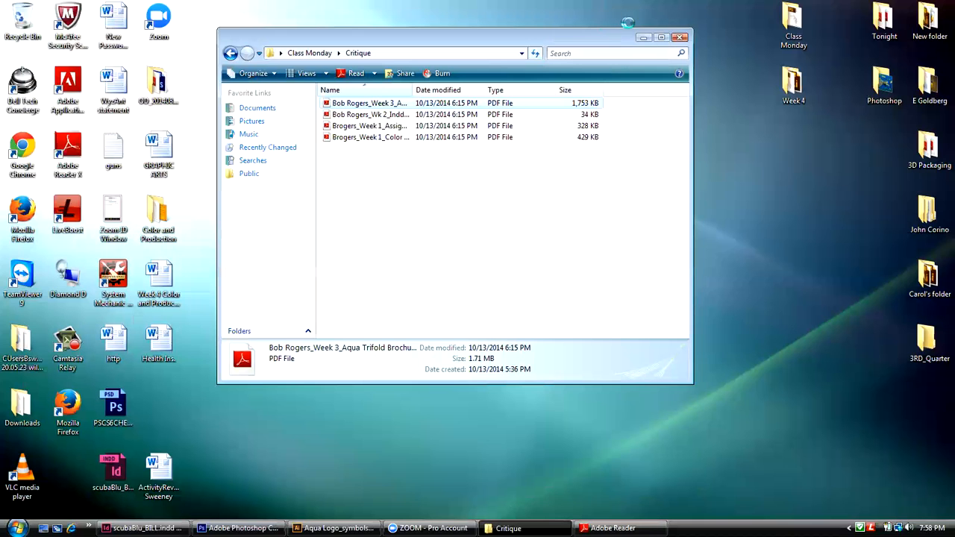
pyautogui.click(680, 38)
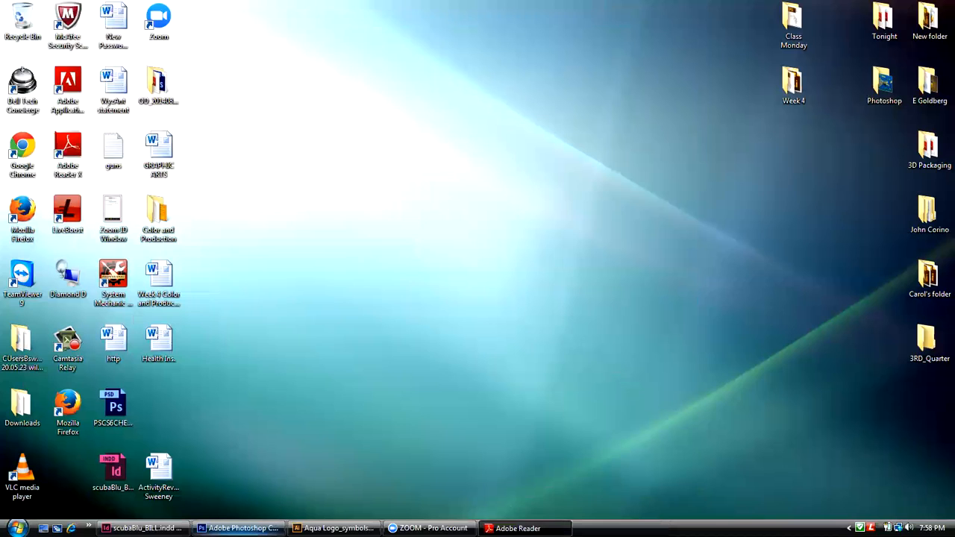
# Step: Switch to scubaBlu_BILL.indd in InDesign and move the Text Wrap panel off the cover to below the Pages panel
pyautogui.click(142, 528)
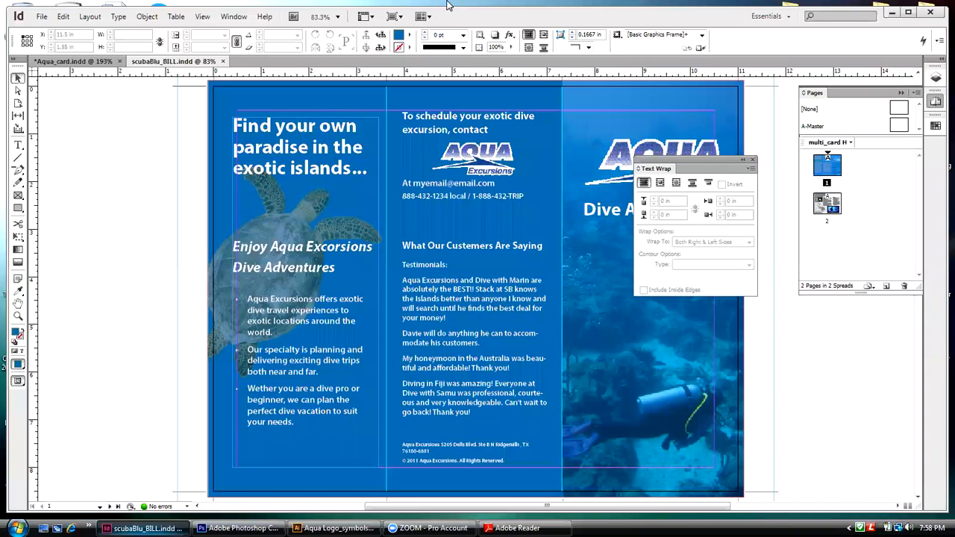
pyautogui.moveTo(697, 22); pyautogui.dragTo(669, 27)
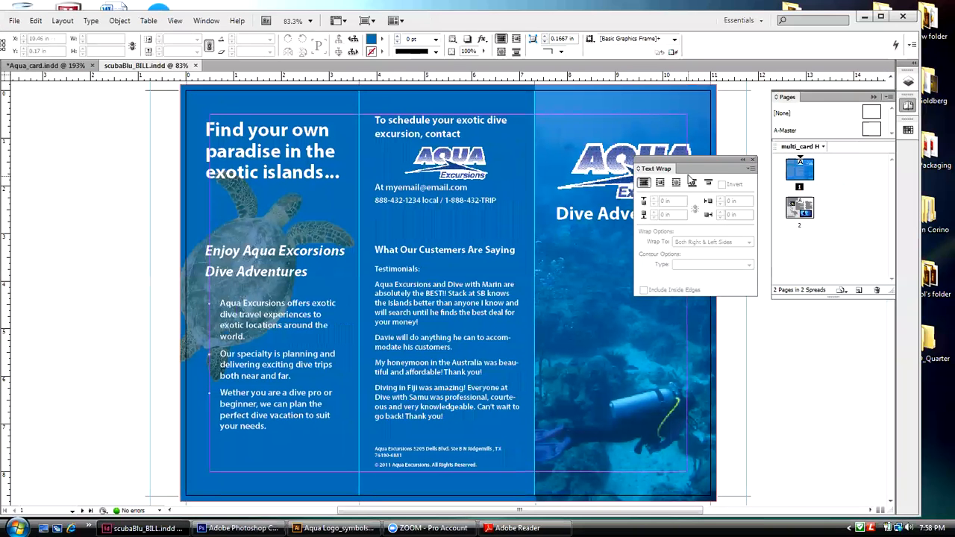
pyautogui.moveTo(683, 166); pyautogui.dragTo(820, 338)
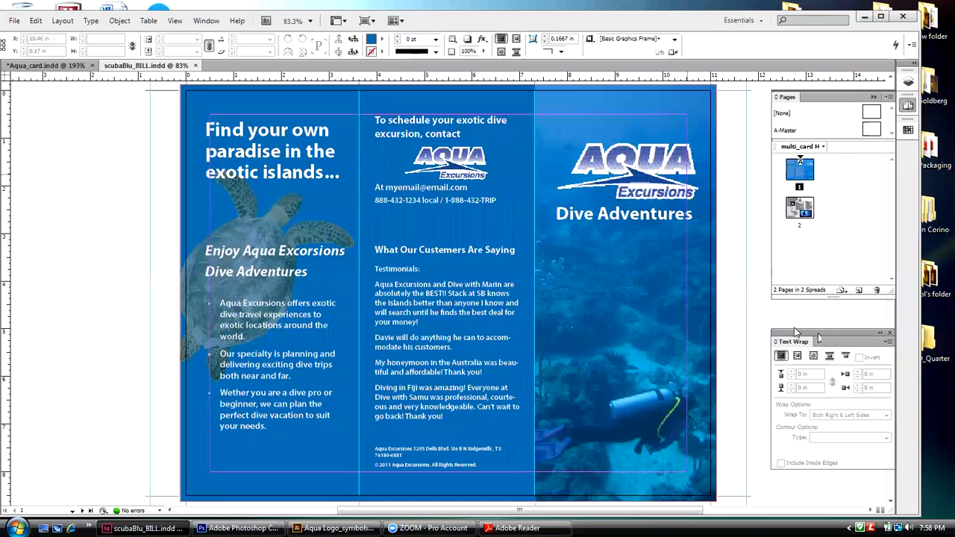
pyautogui.moveTo(610, 515); pyautogui.dragTo(625, 514)
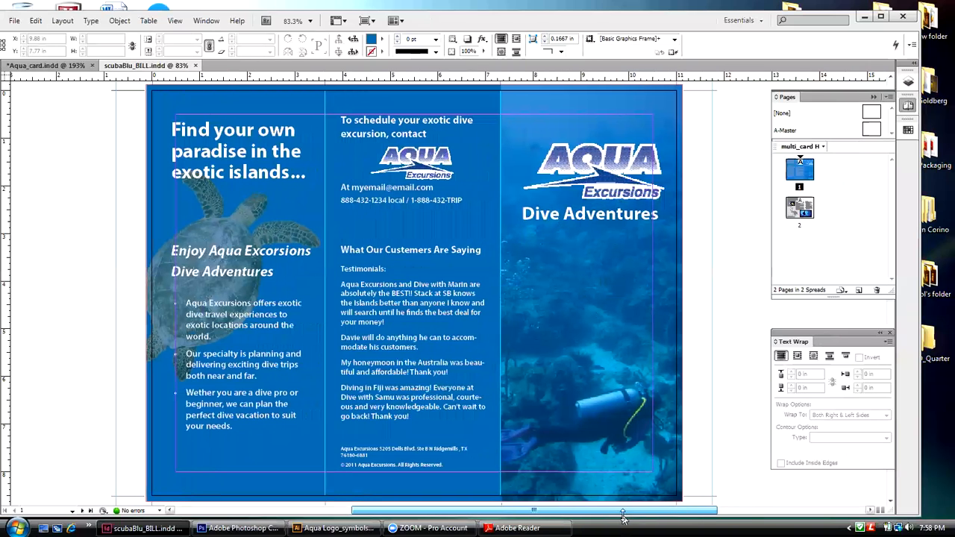
# Step: Nudge the front cover's Aqua Excursions logo and Dive Adventures text together about 0.08 in to the left, and deselect them
pyautogui.click(606, 179)
pyautogui.keyDown('shift'); pyautogui.click(597, 214); pyautogui.keyUp('shift')
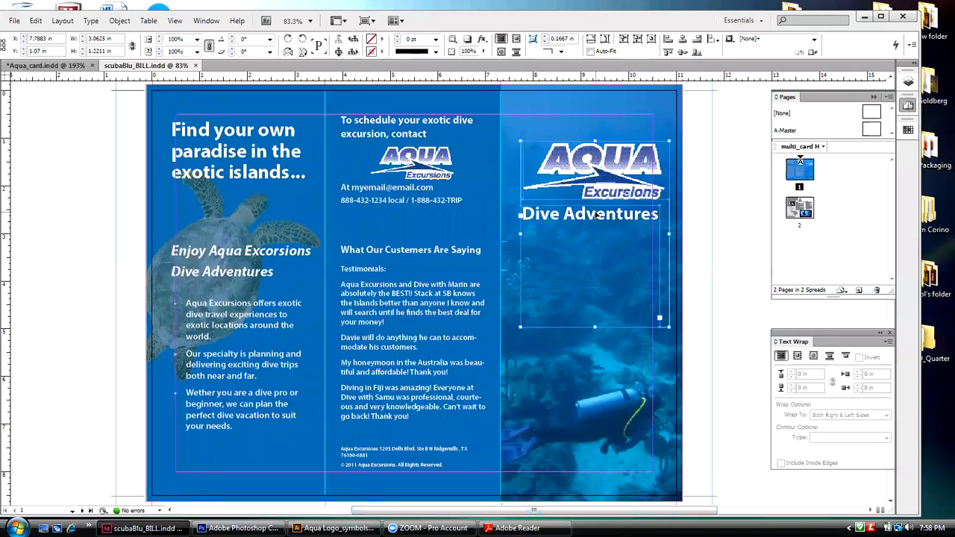
pyautogui.press('Left')
pyautogui.press('Left')
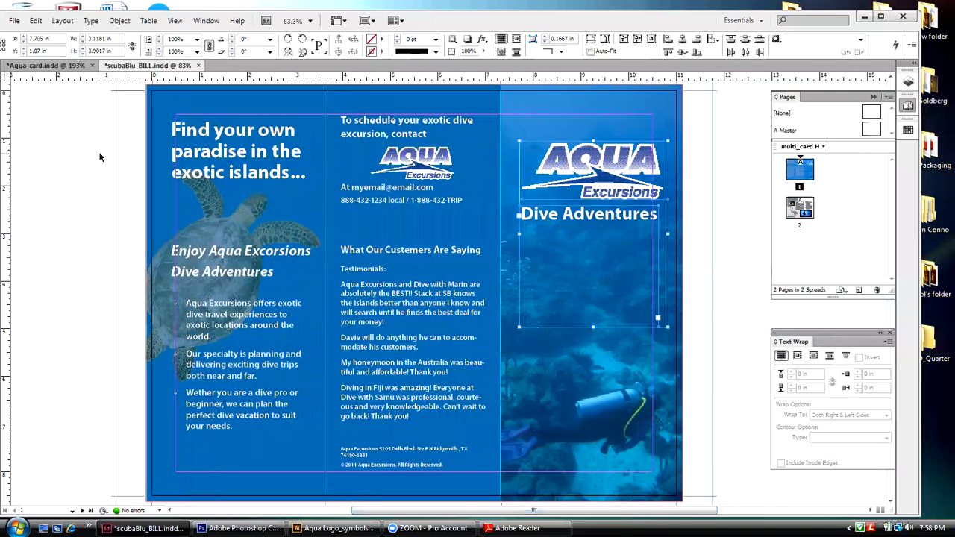
pyautogui.click(102, 155)
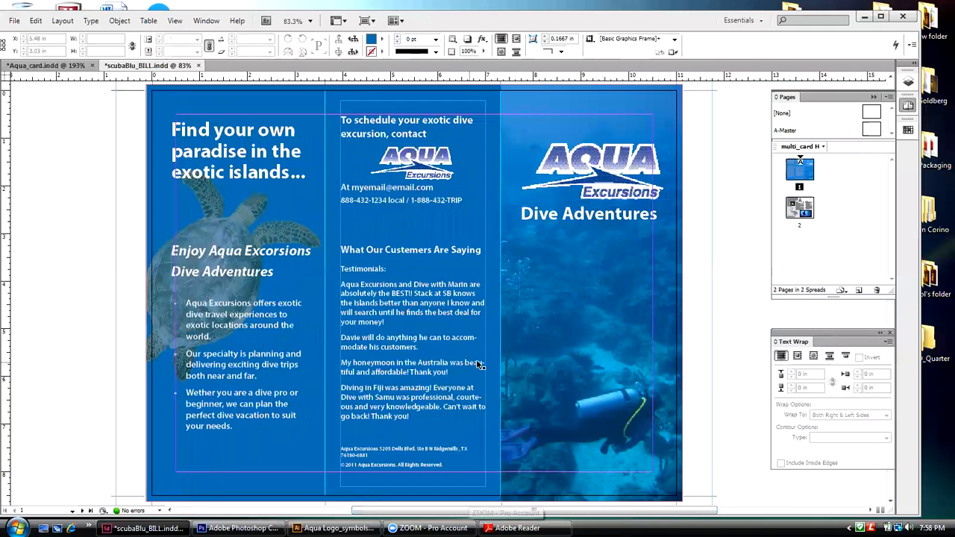
# Step: Go to page 2 of the brochure, open the Tabs panel and place it above the Destinations column
pyautogui.click(809, 209)
pyautogui.doubleClick(811, 208)
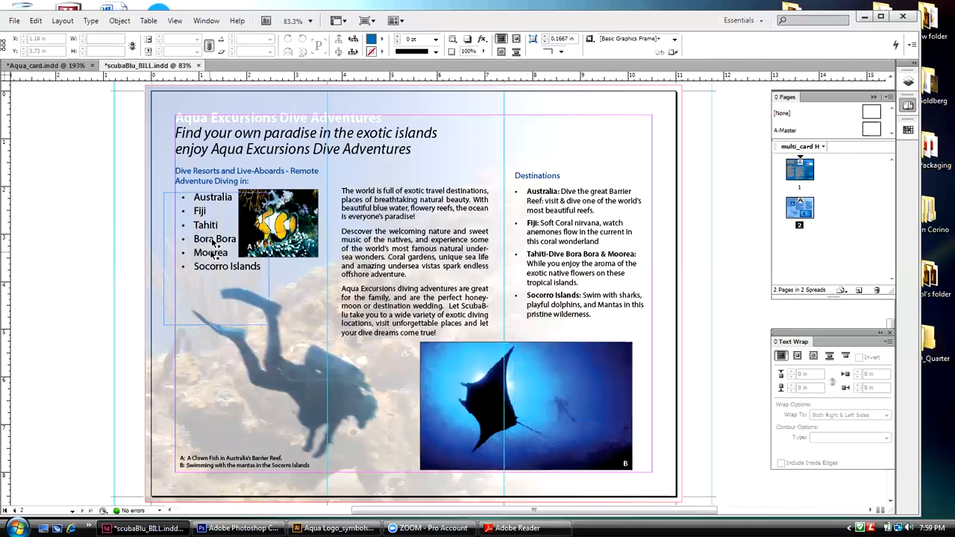
pyautogui.click(206, 21)
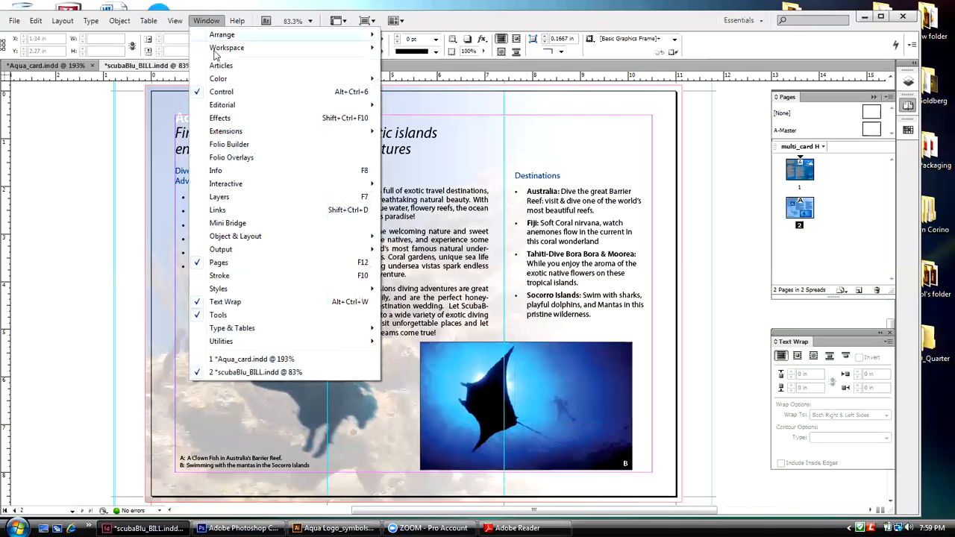
pyautogui.moveTo(234, 329)
pyautogui.moveTo(91, 22)
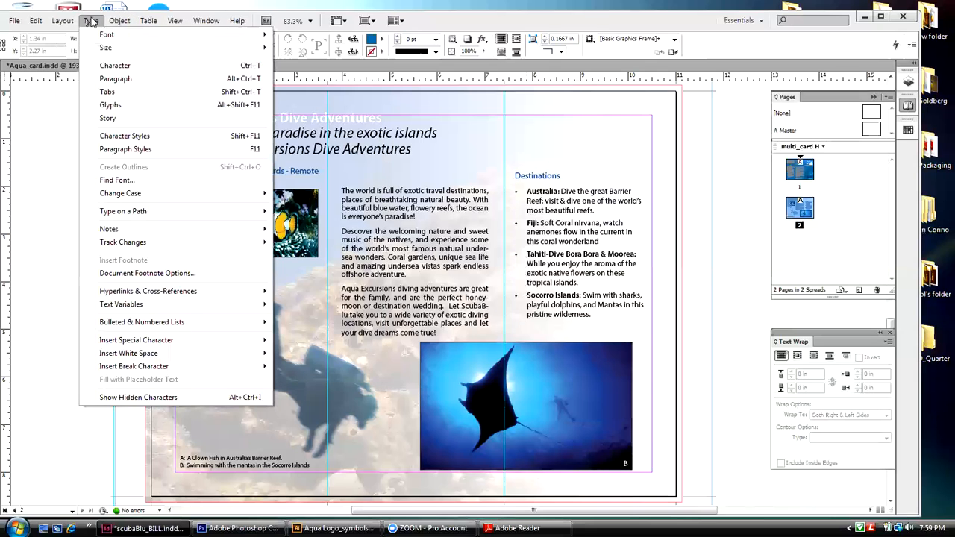
pyautogui.click(106, 92)
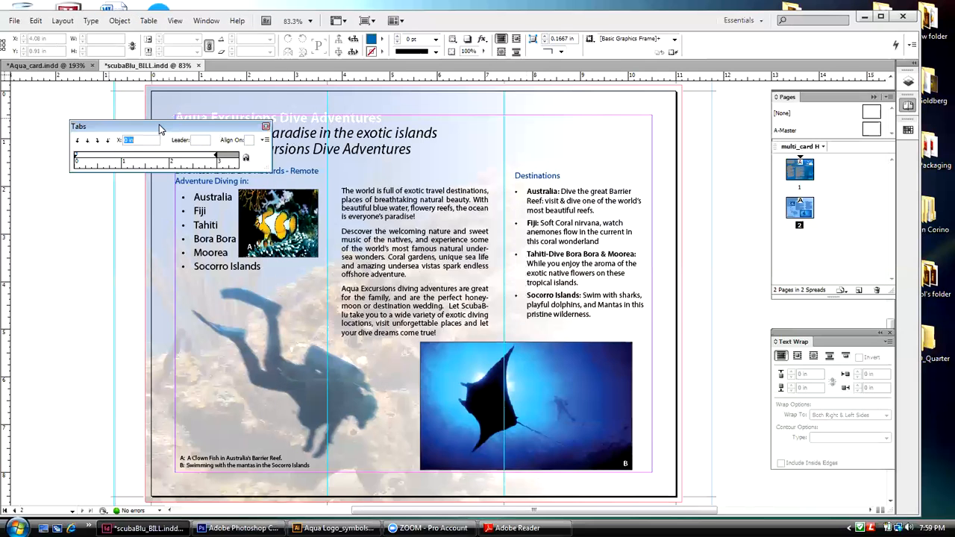
pyautogui.moveTo(159, 126); pyautogui.dragTo(590, 108)
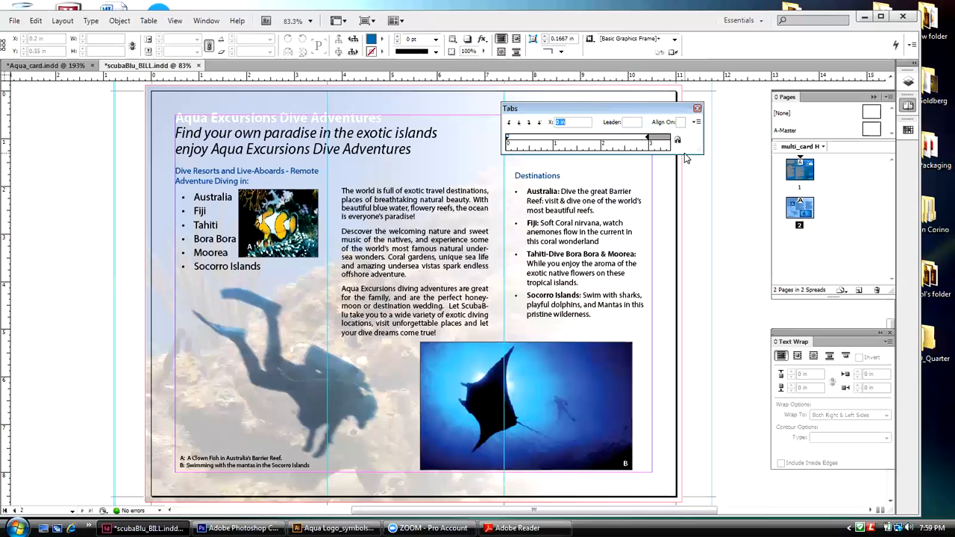
pyautogui.click(869, 108)
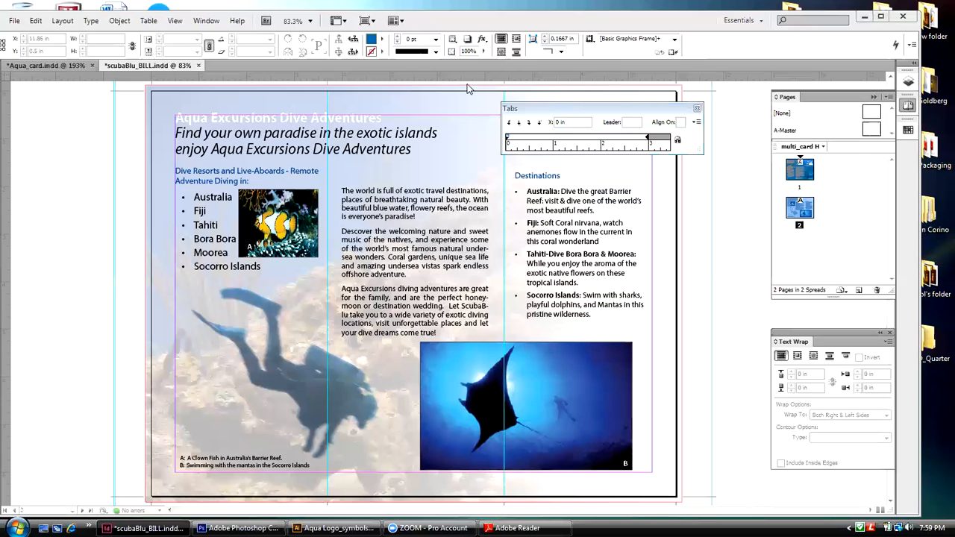
pyautogui.click(89, 21)
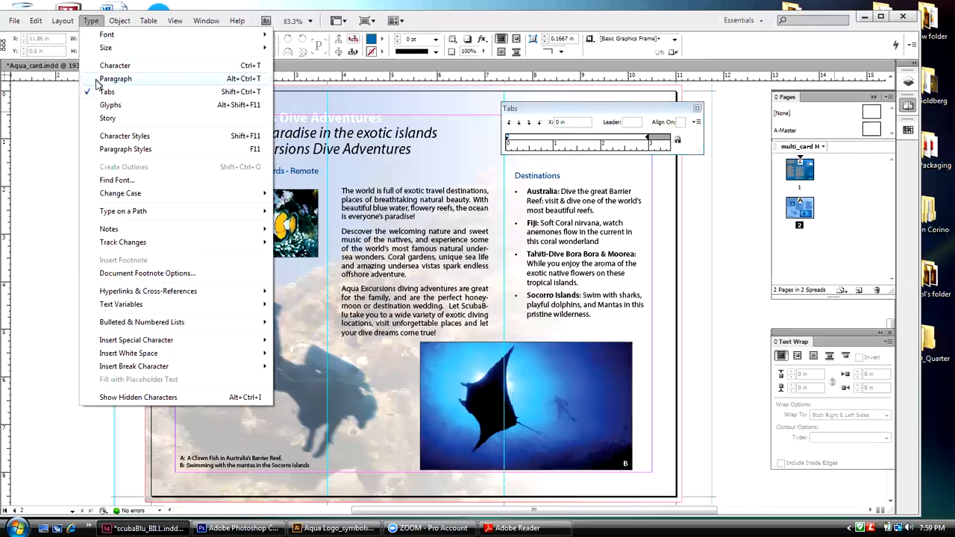
pyautogui.click(590, 108)
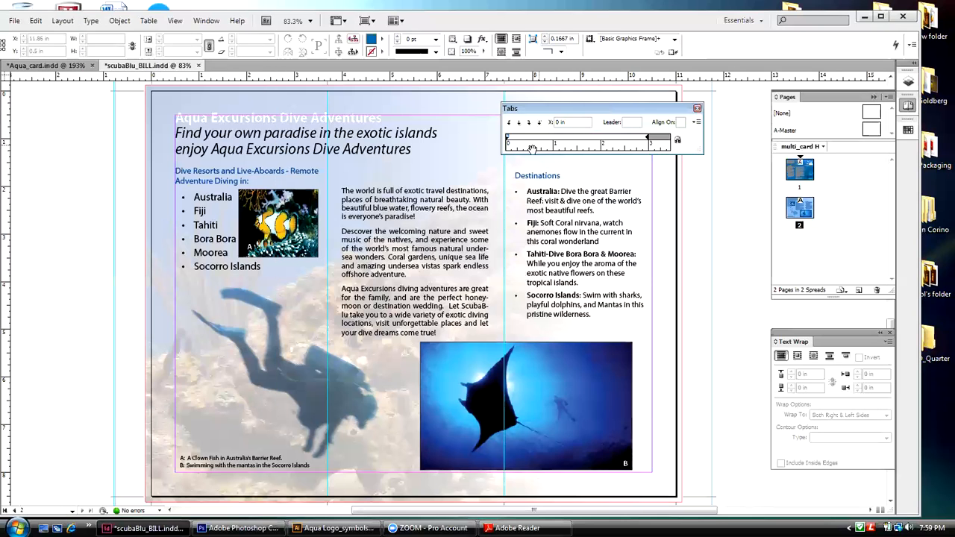
# Step: Select the bulleted list from Australia to Socorro Islands and reduce its left indent to 0.4861 in
pyautogui.doubleClick(206, 266)
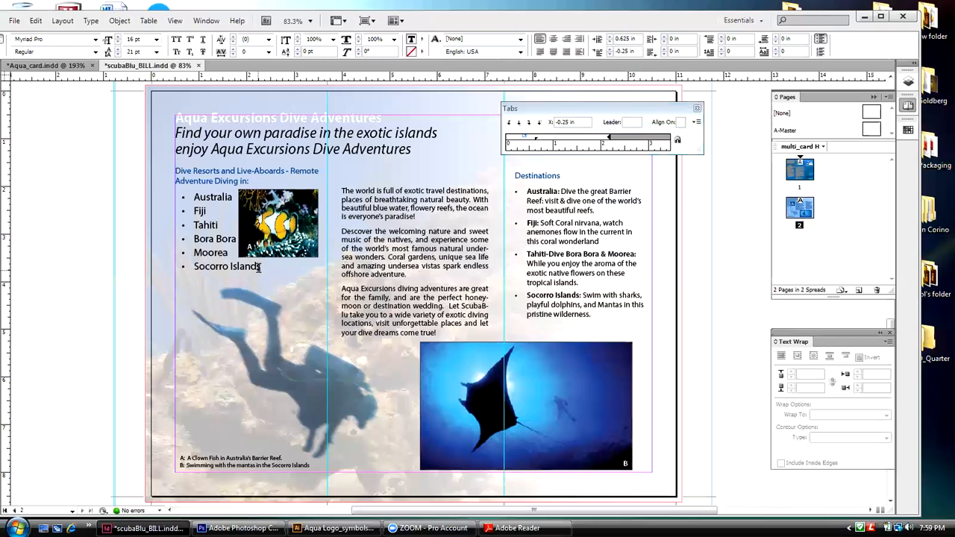
pyautogui.moveTo(262, 266); pyautogui.dragTo(194, 195)
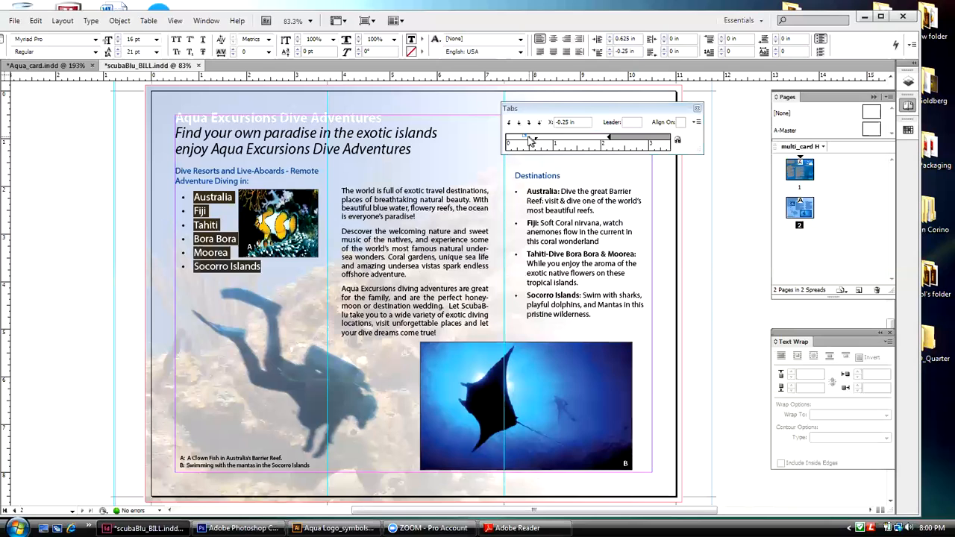
pyautogui.moveTo(525, 138); pyautogui.dragTo(537, 143)
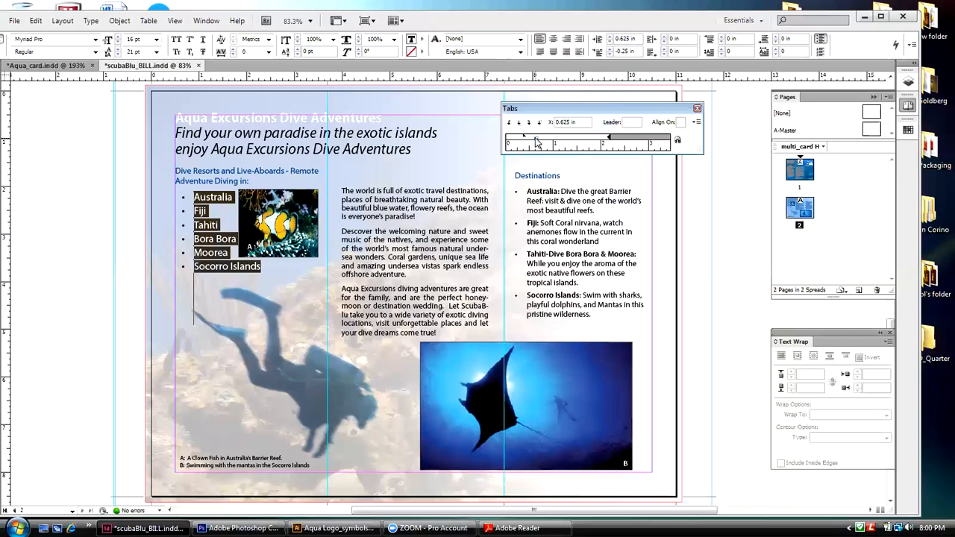
pyautogui.moveTo(537, 144); pyautogui.dragTo(530, 142)
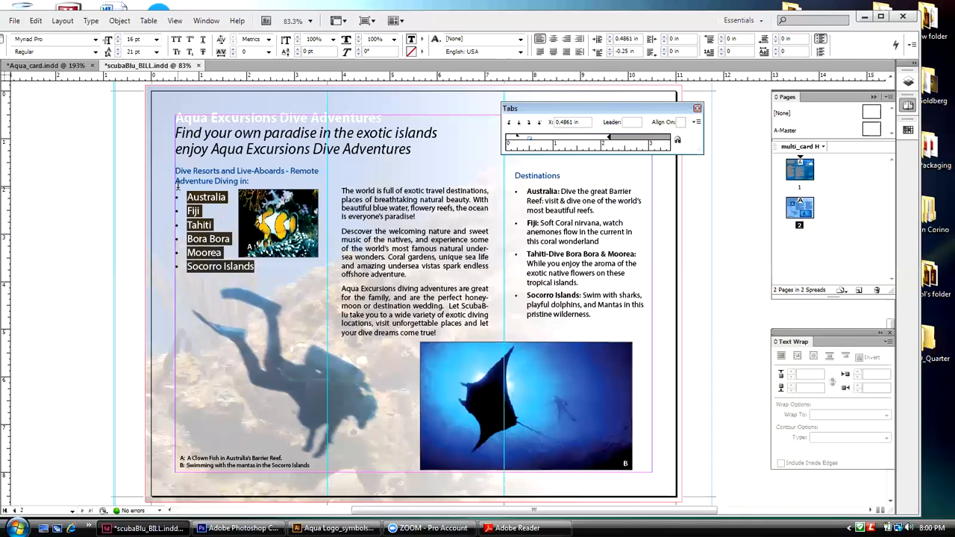
# Step: Set the first-line indent of the Australia to Socorro Islands list to -0.125 in to bring the bullets closer to the text
pyautogui.click(519, 140)
pyautogui.moveTo(520, 139); pyautogui.dragTo(525, 141)
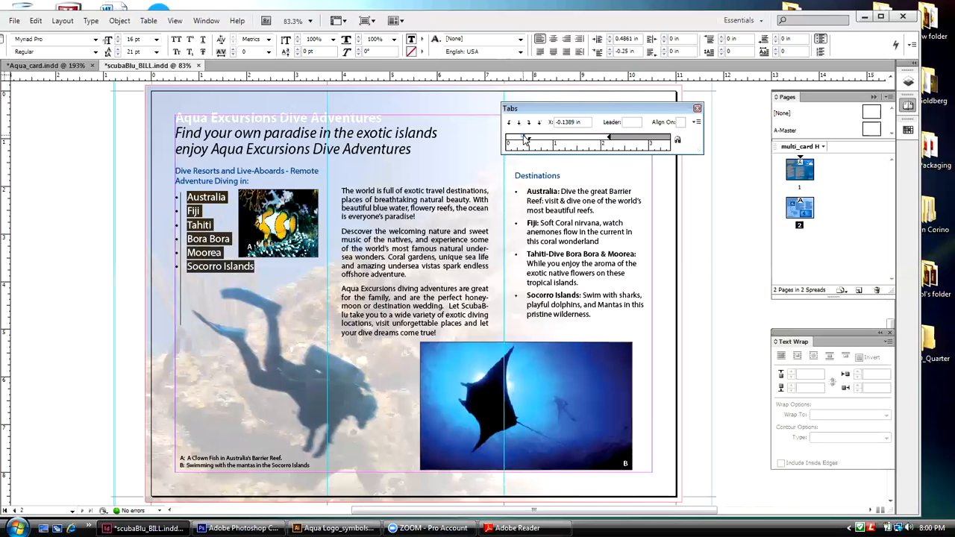
pyautogui.moveTo(524, 139); pyautogui.dragTo(525, 139)
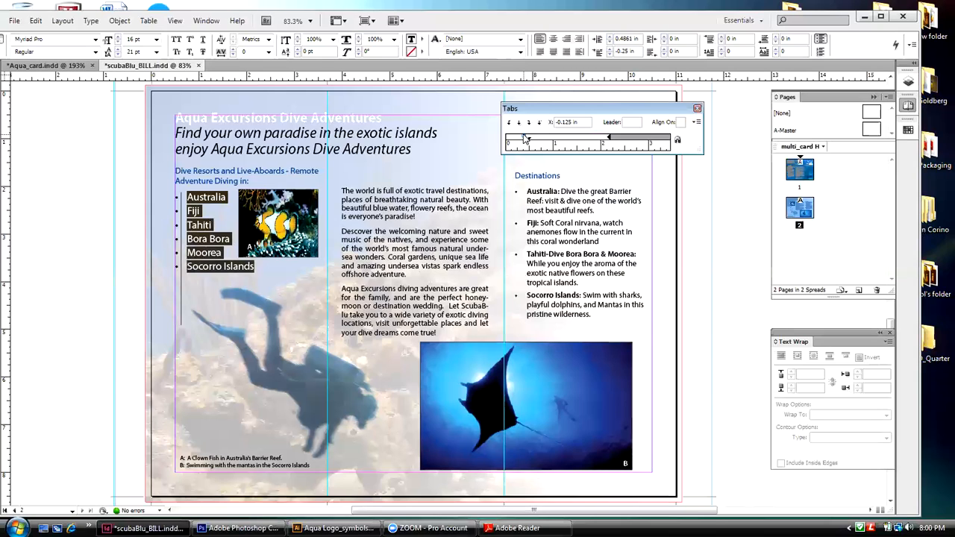
pyautogui.moveTo(525, 138); pyautogui.dragTo(526, 138)
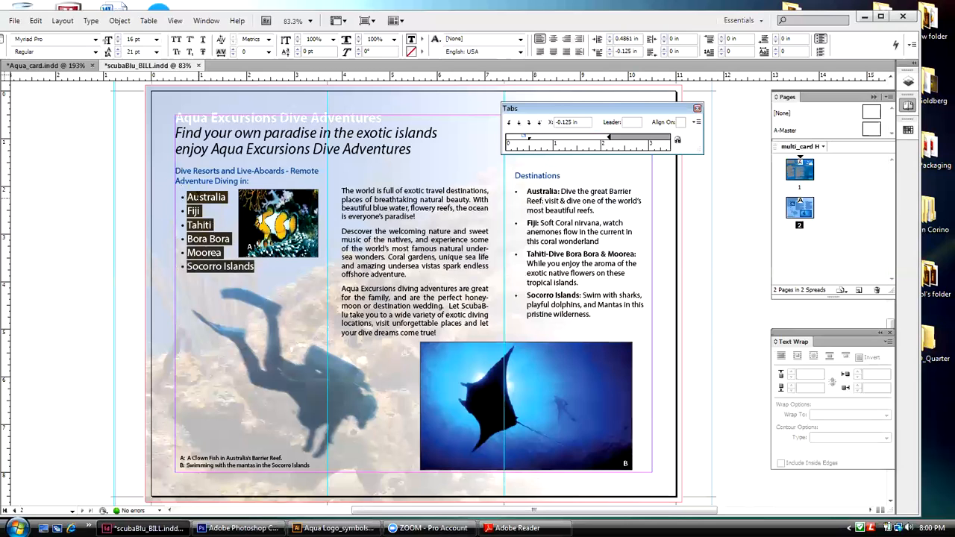
# Step: Try a 0.375 in left indent on the island list, then settle on 0.4306 in
pyautogui.click(530, 140)
pyautogui.moveTo(529, 140); pyautogui.dragTo(525, 143)
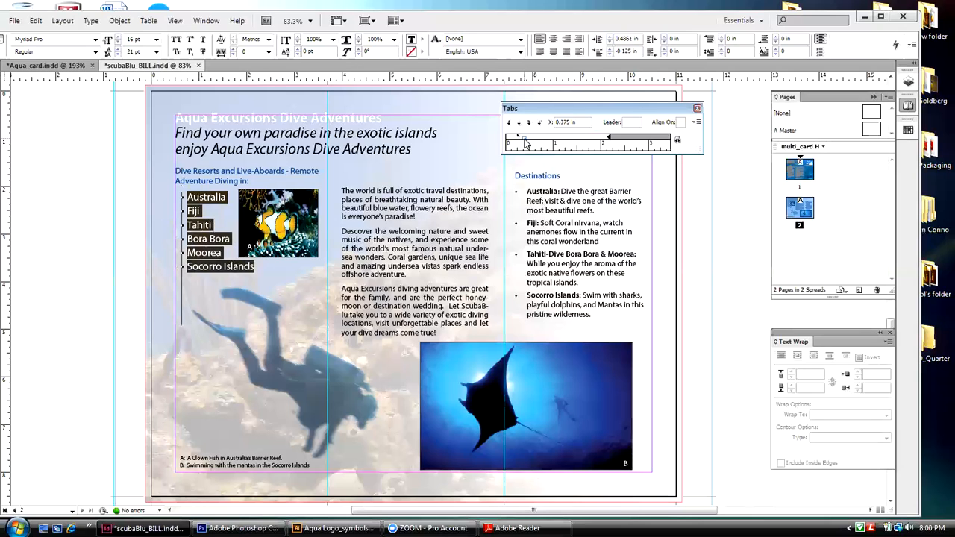
pyautogui.moveTo(525, 144); pyautogui.dragTo(525, 143)
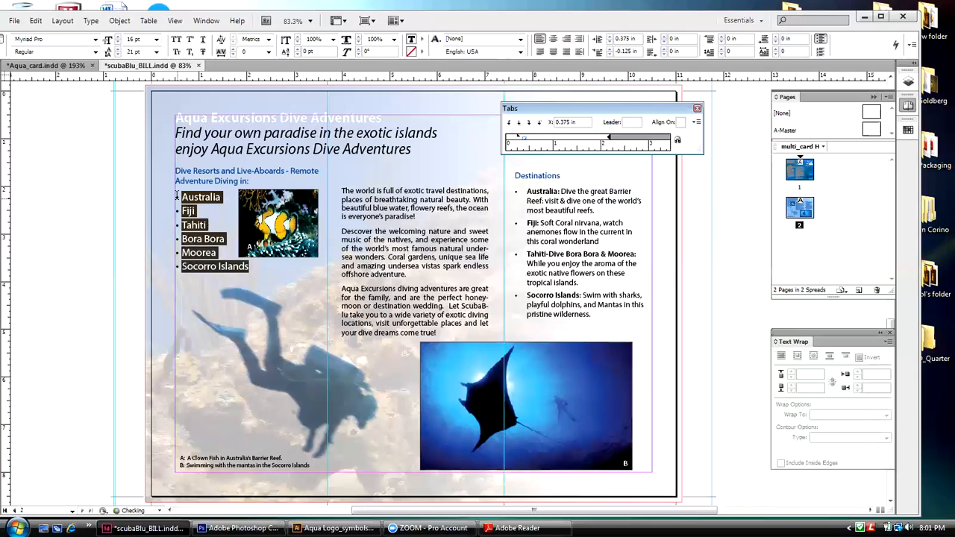
pyautogui.moveTo(522, 139); pyautogui.dragTo(528, 143)
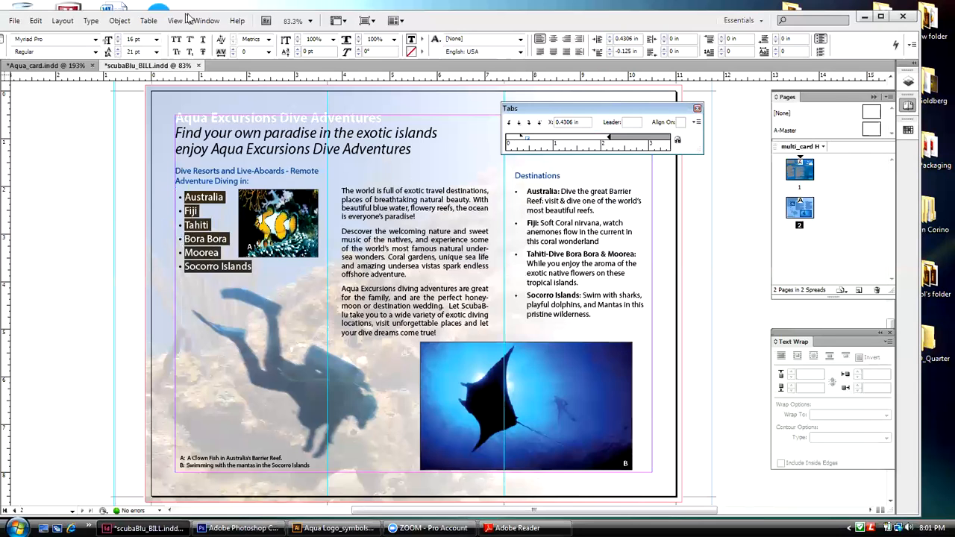
# Step: Shift the application window to uncover the Tools panel and deselect the island list
pyautogui.moveTo(203, 27); pyautogui.dragTo(238, 28)
pyautogui.click(27, 84)
pyautogui.click(96, 160)
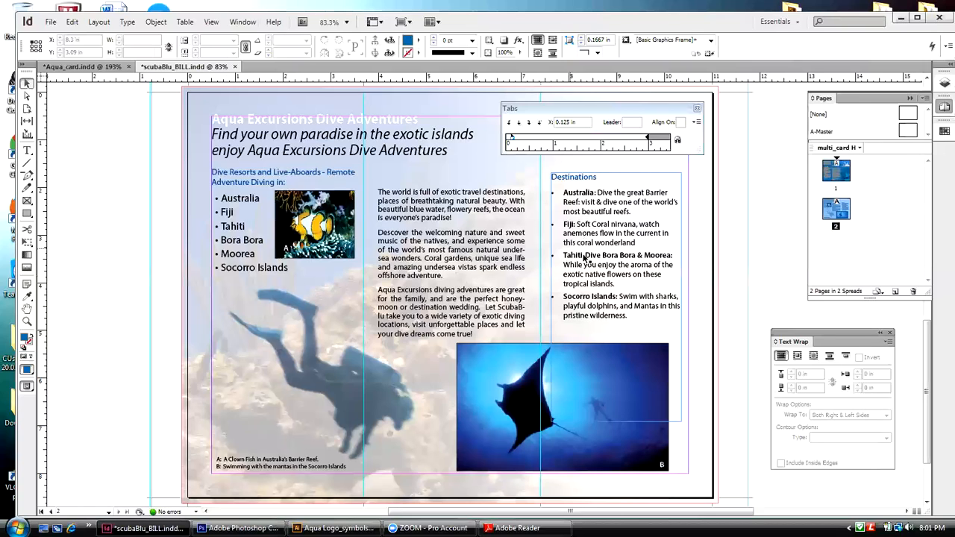
# Step: Set the Destinations bullets' first-line indent to -0.125 in and left indent to 0.1389 in, and deselect the text frame
pyautogui.doubleClick(625, 315)
pyautogui.moveTo(625, 316); pyautogui.dragTo(573, 193)
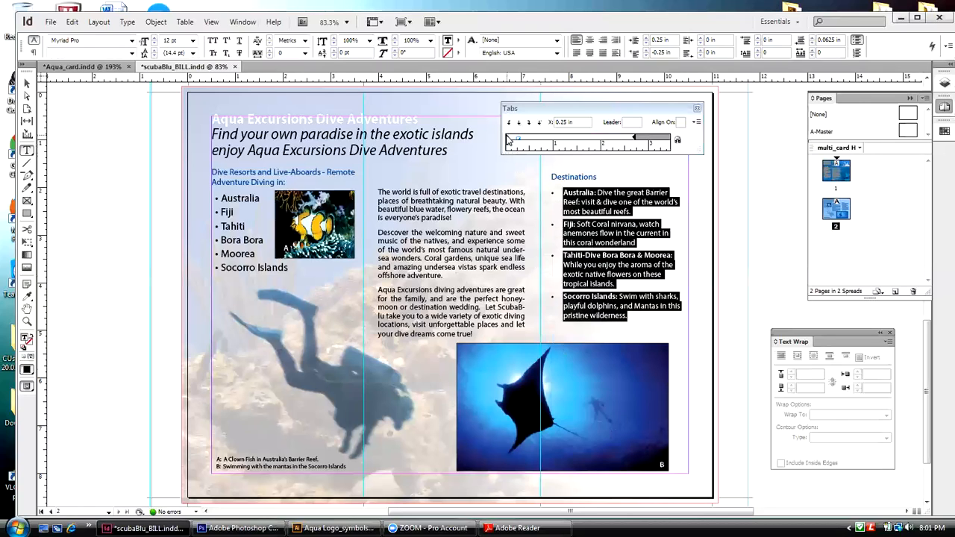
pyautogui.moveTo(507, 138); pyautogui.dragTo(515, 140)
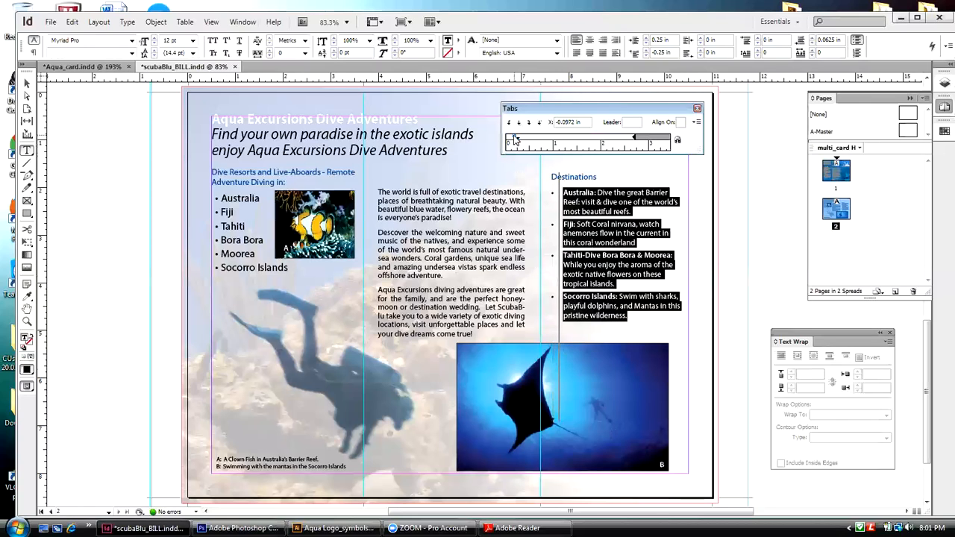
pyautogui.moveTo(515, 139); pyautogui.dragTo(515, 139)
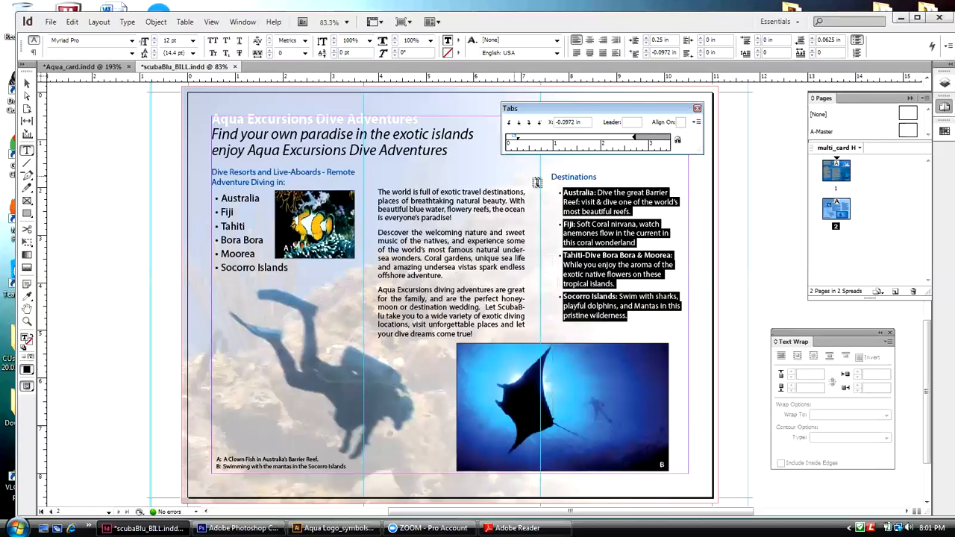
pyautogui.moveTo(514, 137); pyautogui.dragTo(513, 139)
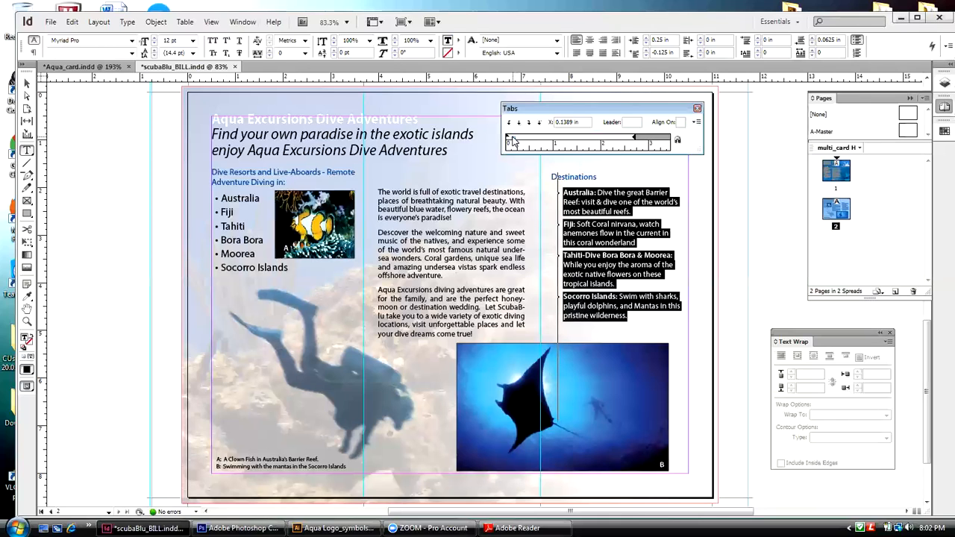
pyautogui.moveTo(513, 140); pyautogui.dragTo(513, 140)
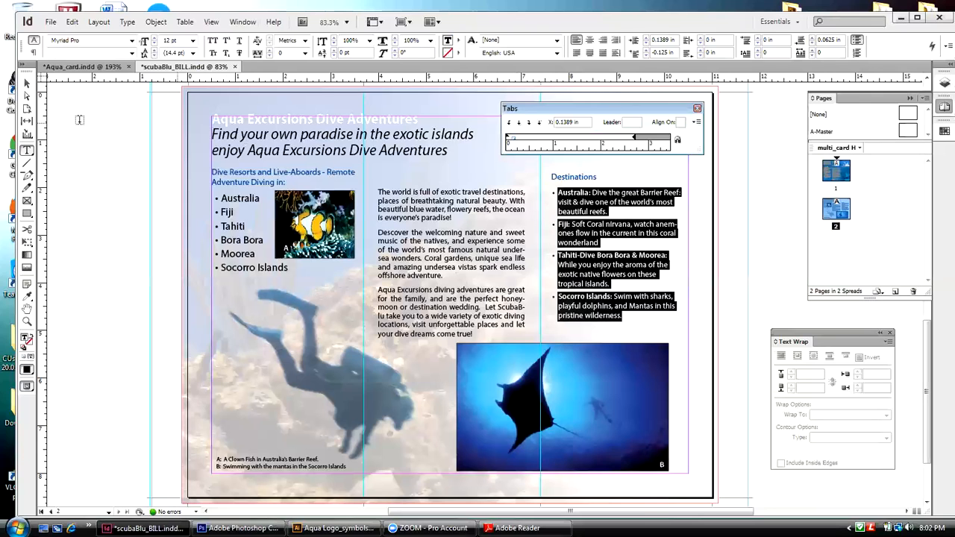
pyautogui.click(27, 83)
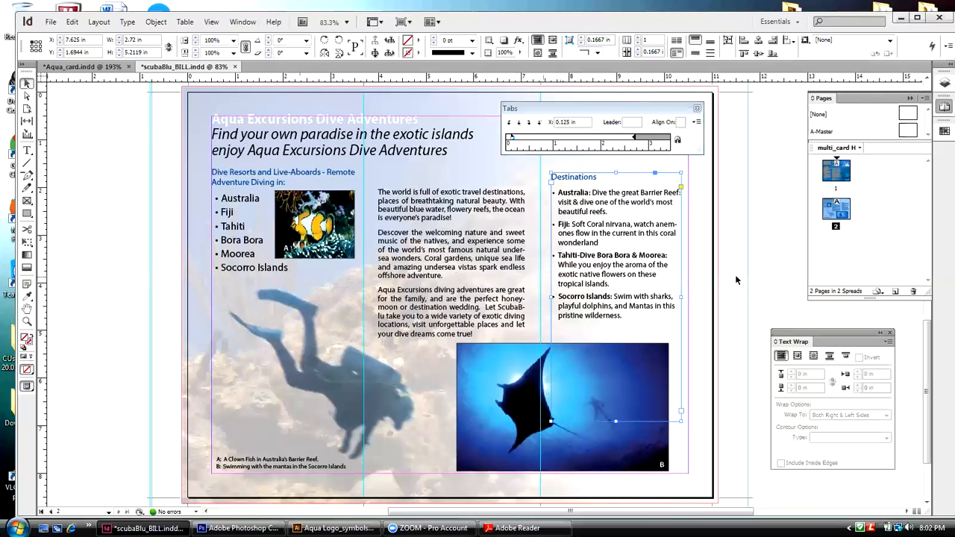
pyautogui.click(694, 259)
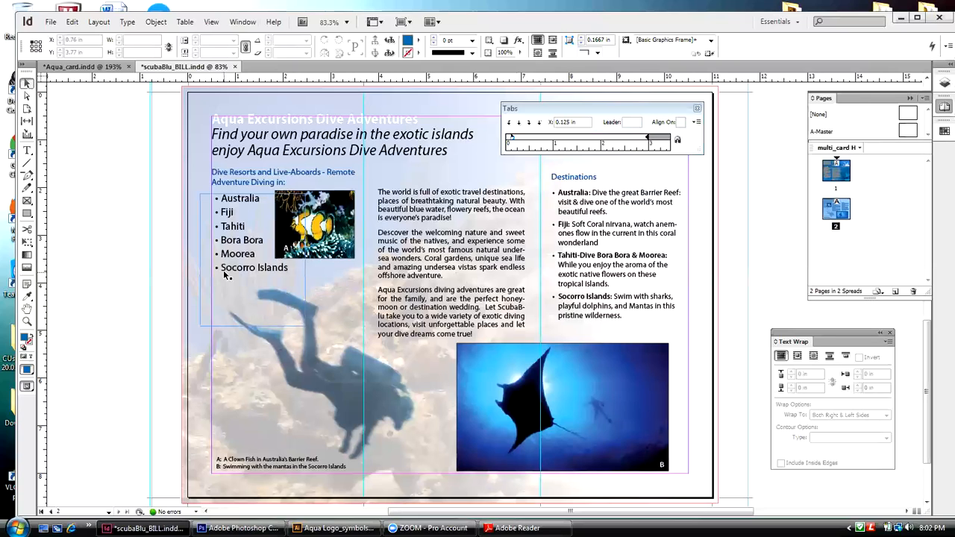
# Step: Reposition the Tabs panel slightly and set the default indent markers to 0.6389 in with no text selected
pyautogui.click(553, 112)
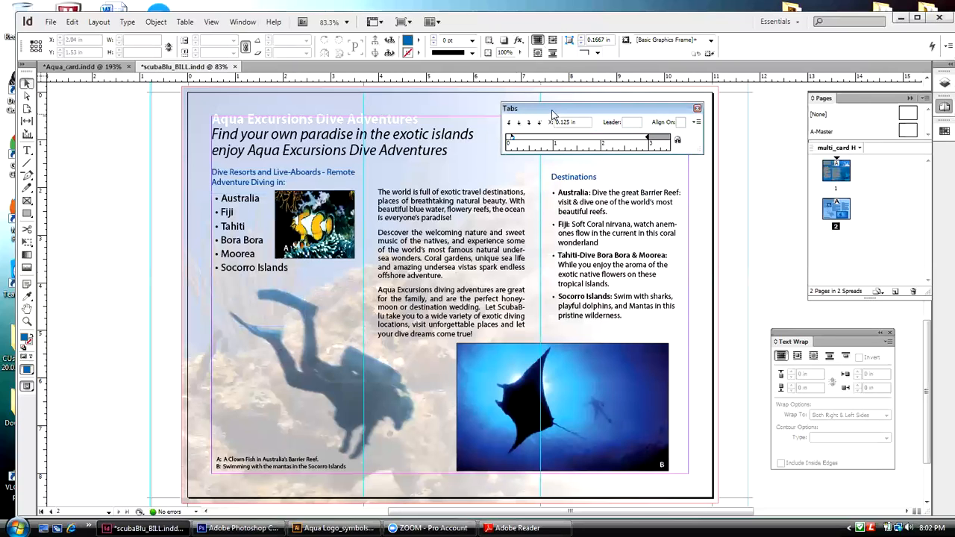
pyautogui.moveTo(552, 112); pyautogui.dragTo(542, 114)
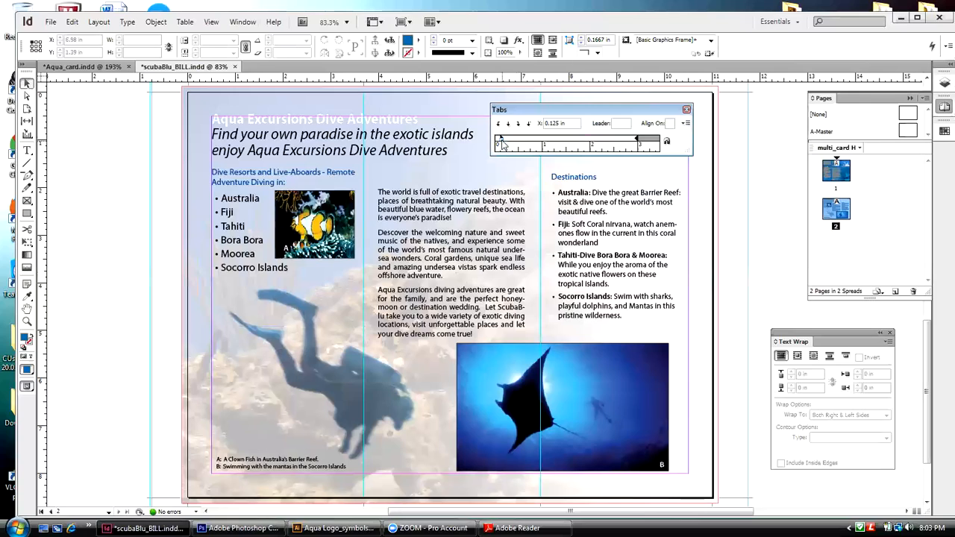
pyautogui.moveTo(502, 141); pyautogui.dragTo(528, 144)
# Step: Select the Destinations bullets, push their left indent out to 0.5972 in, and bring it back to 0.1528 in
pyautogui.doubleClick(623, 317)
pyautogui.moveTo(623, 316); pyautogui.dragTo(555, 191)
pyautogui.moveTo(506, 144); pyautogui.dragTo(530, 144)
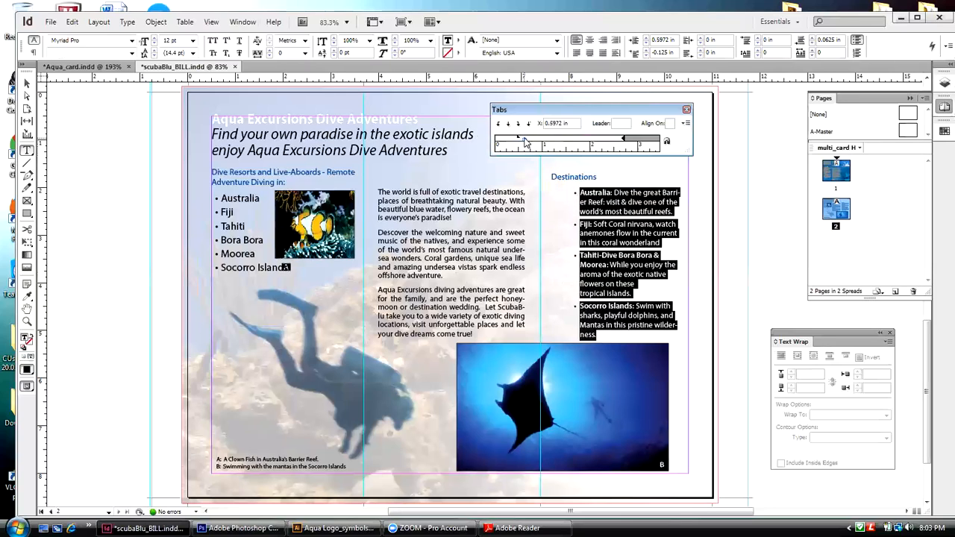
pyautogui.moveTo(524, 144); pyautogui.dragTo(504, 144)
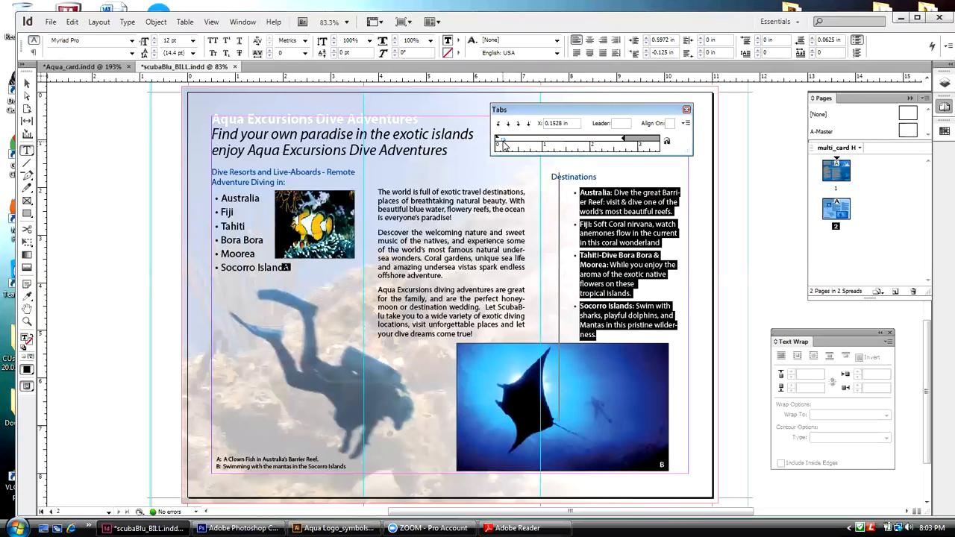
pyautogui.moveTo(504, 145); pyautogui.dragTo(504, 145)
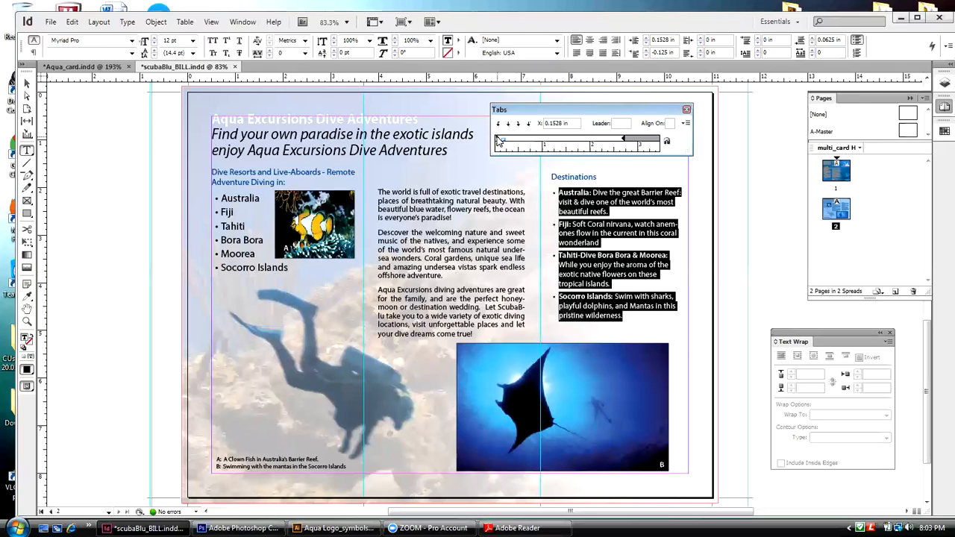
# Step: Try a 0.5278 in left indent on the Destinations bullets, return it to 0.1528 in, and deselect the text
pyautogui.moveTo(503, 143); pyautogui.dragTo(516, 139)
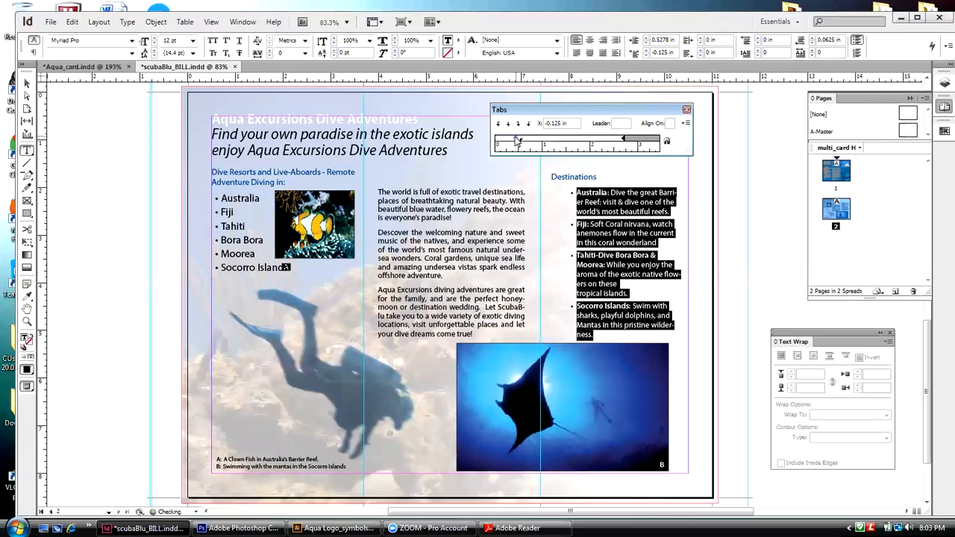
pyautogui.moveTo(520, 143); pyautogui.dragTo(504, 146)
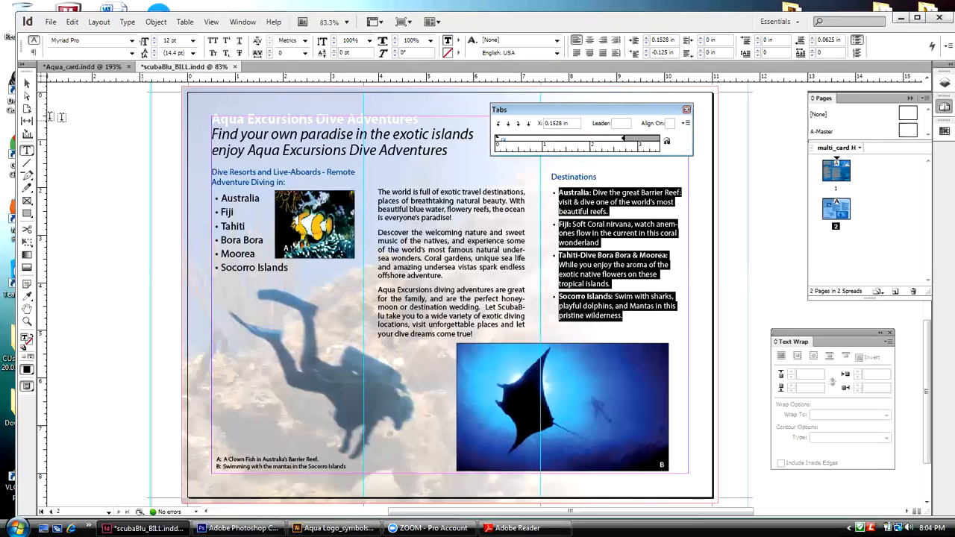
pyautogui.click(26, 83)
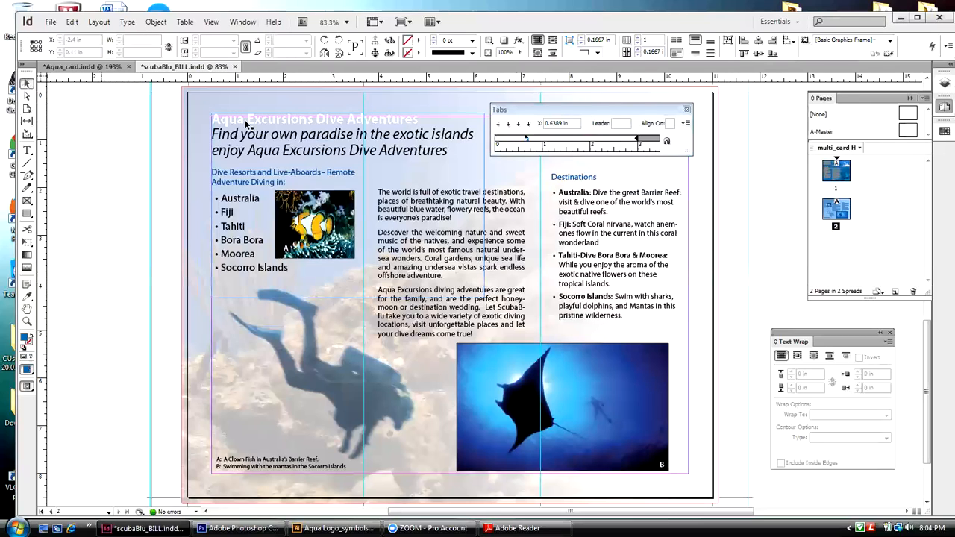
pyautogui.click(214, 221)
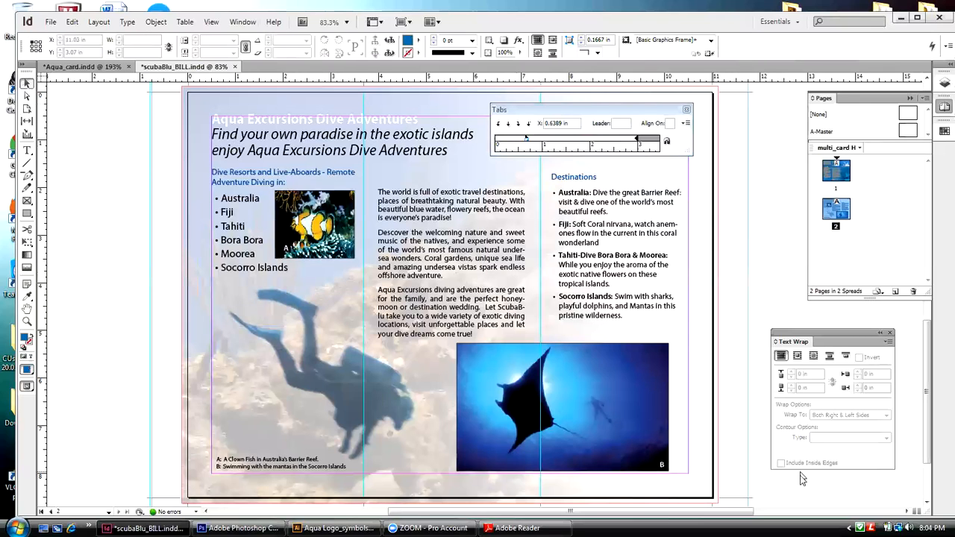
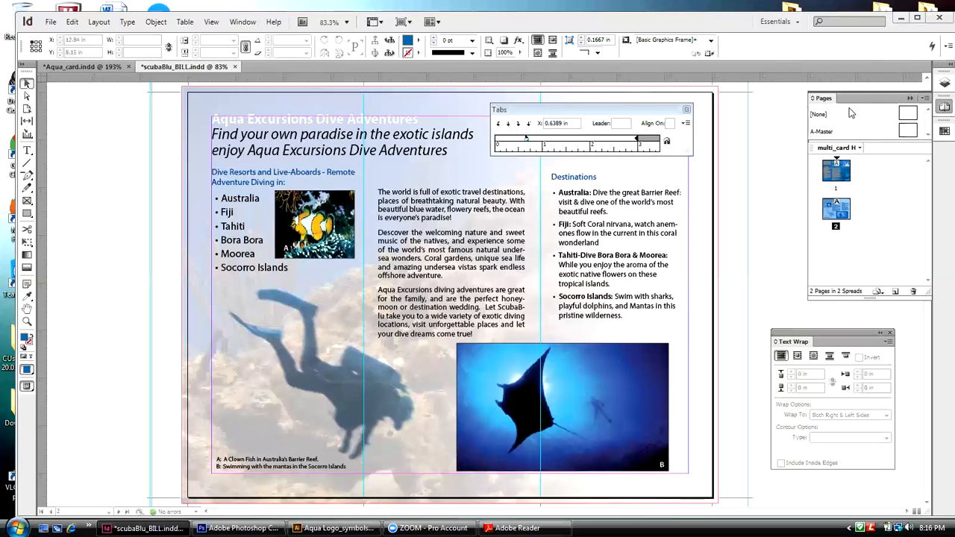
# Step: On page 1, set the "Aqua Excursions offers exotic..." bulleted list's first-line indent to -0.125 in and left indent to 0.1944 in
pyautogui.doubleClick(836, 176)
pyautogui.click(261, 343)
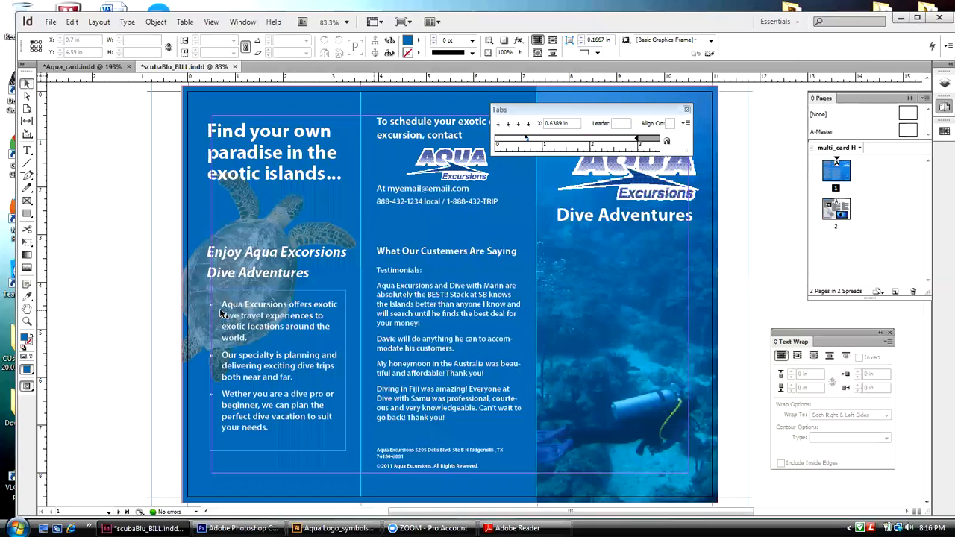
pyautogui.doubleClick(275, 427)
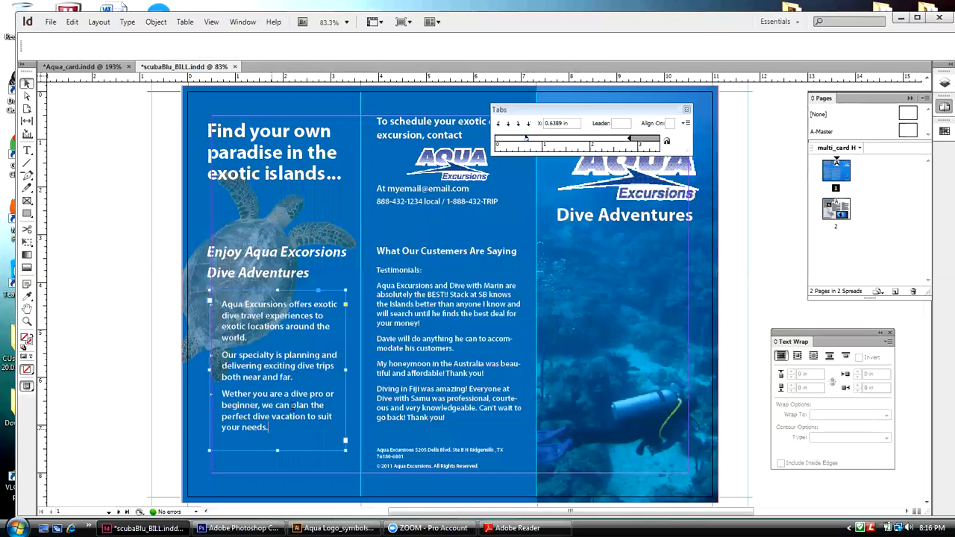
pyautogui.moveTo(277, 424); pyautogui.dragTo(221, 304)
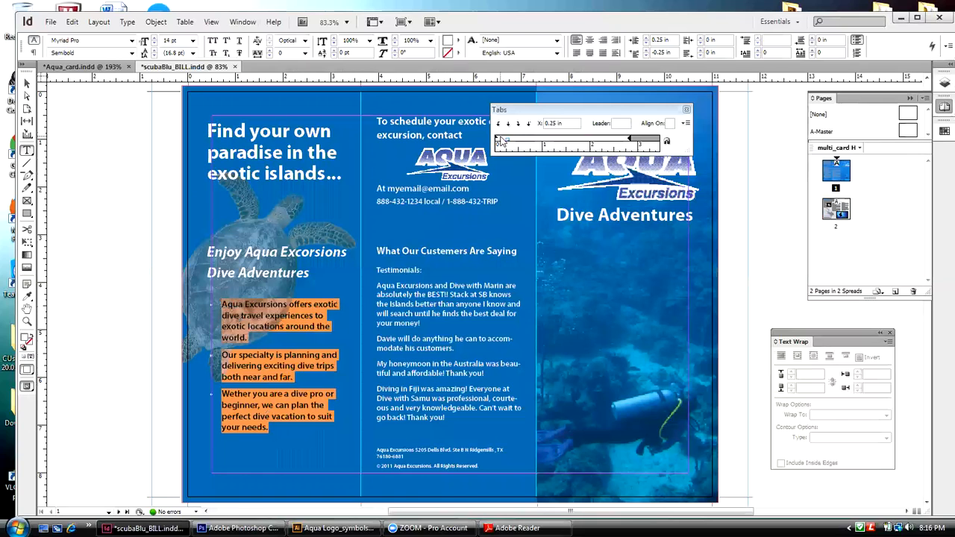
pyautogui.moveTo(497, 140); pyautogui.dragTo(503, 140)
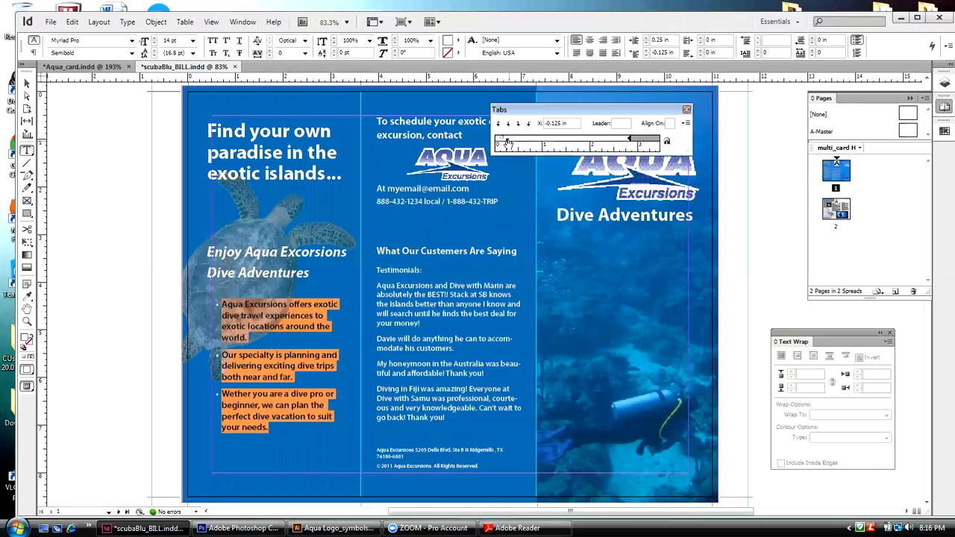
pyautogui.click(508, 143)
pyautogui.moveTo(507, 143); pyautogui.dragTo(505, 144)
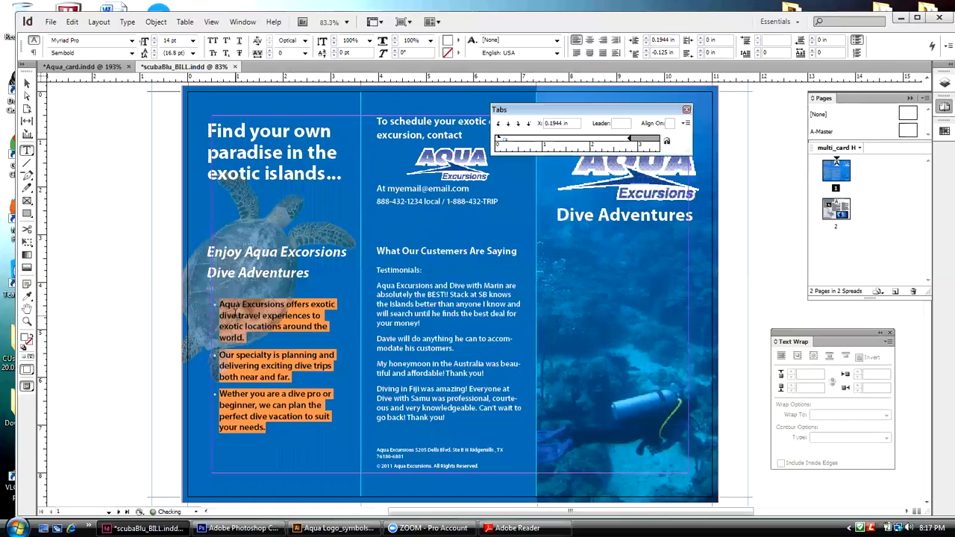
# Step: Save the brochure document and deselect the bulleted text
pyautogui.click(50, 22)
pyautogui.click(68, 132)
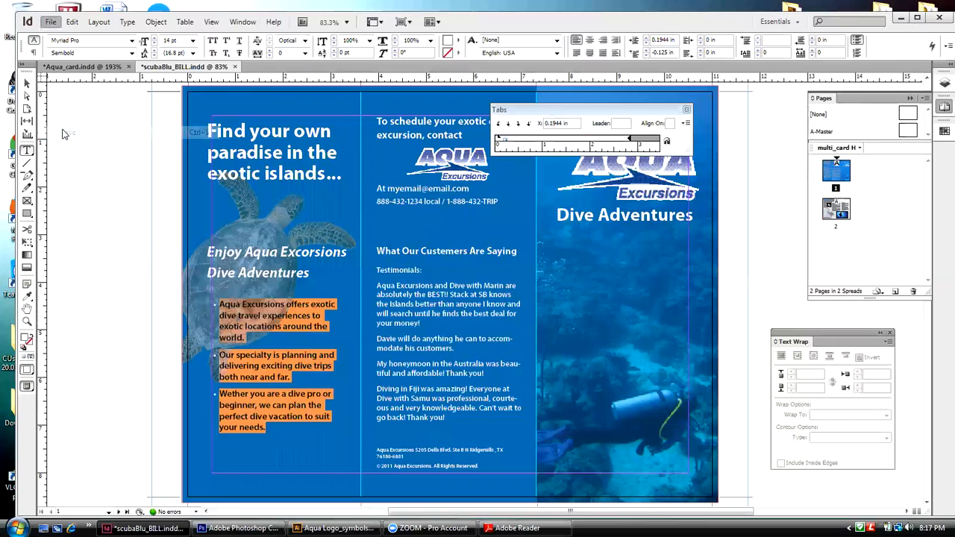
pyautogui.click(26, 84)
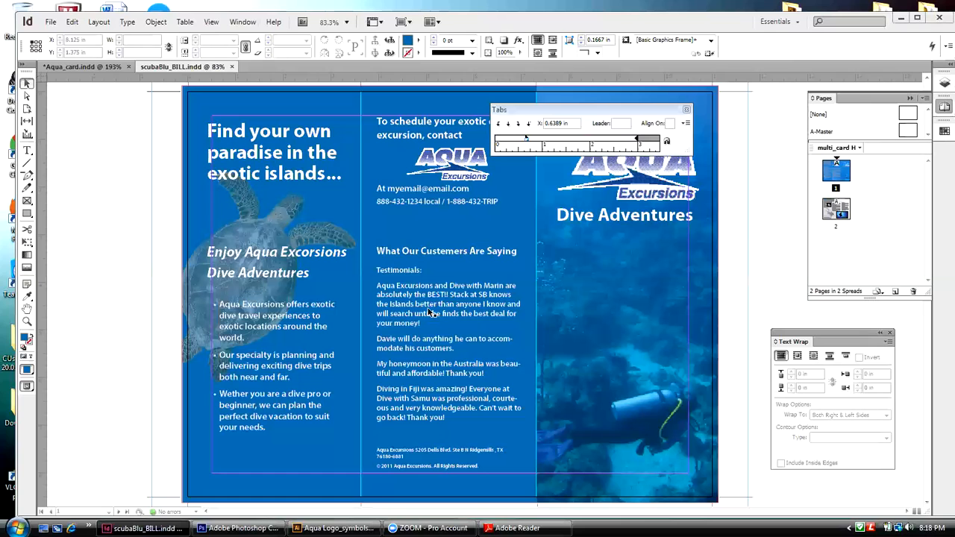
# Step: Start a spelling check of the whole document and correct "Excorsions" to "Excursions" in the page 1 subheading
pyautogui.click(73, 24)
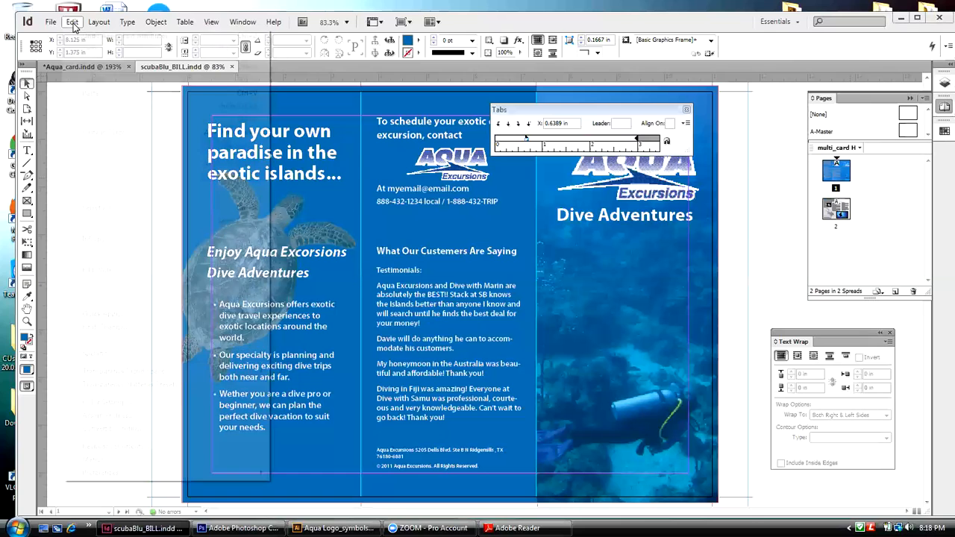
pyautogui.moveTo(266, 356)
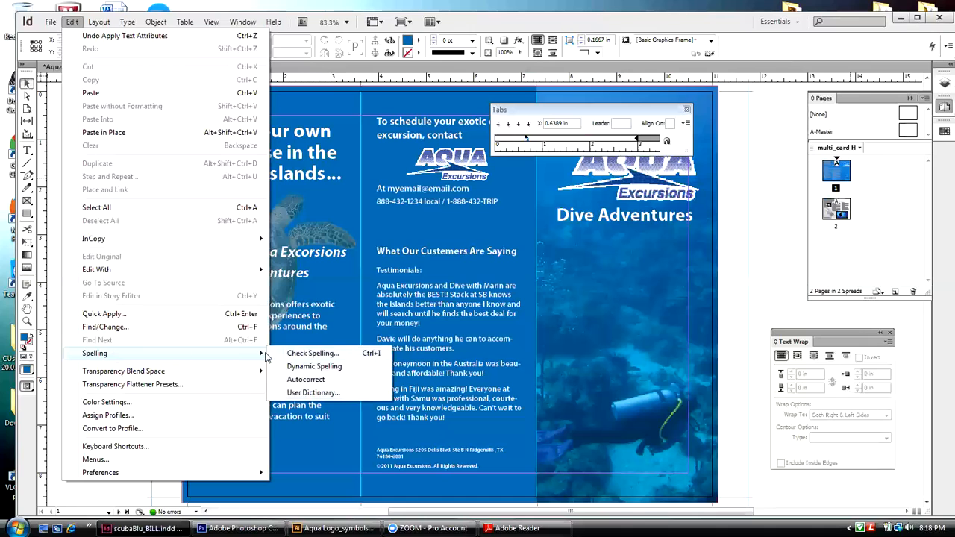
pyautogui.click(310, 353)
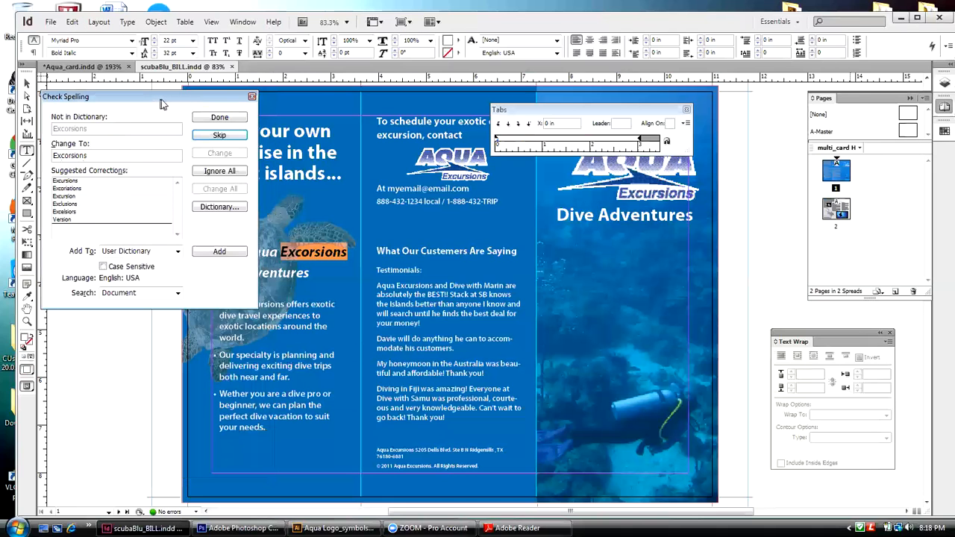
pyautogui.moveTo(163, 104); pyautogui.dragTo(597, 234)
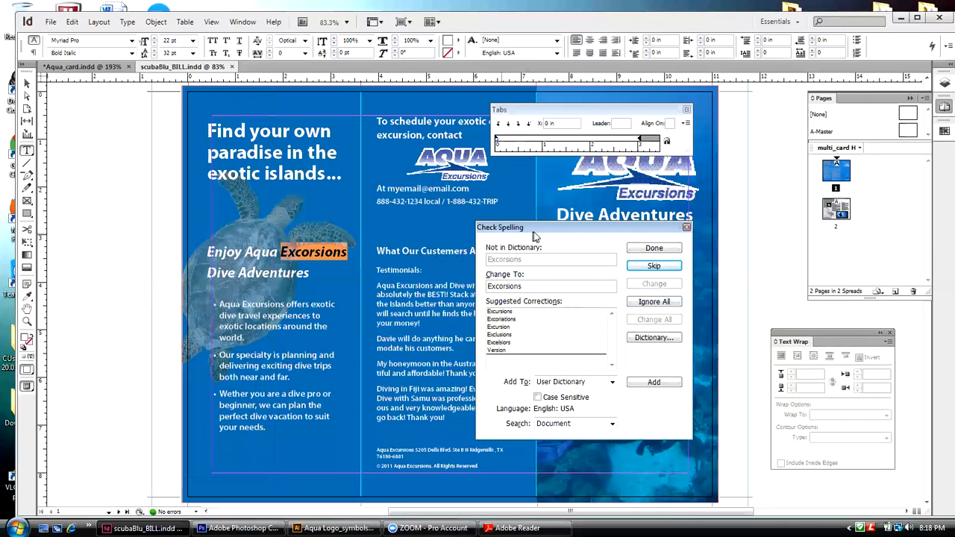
pyautogui.moveTo(536, 232); pyautogui.dragTo(555, 237)
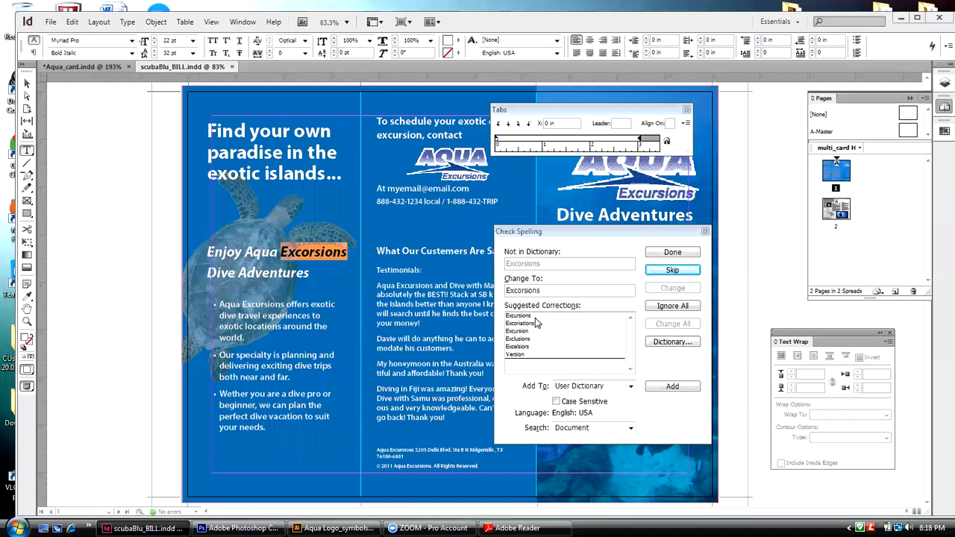
pyautogui.click(535, 317)
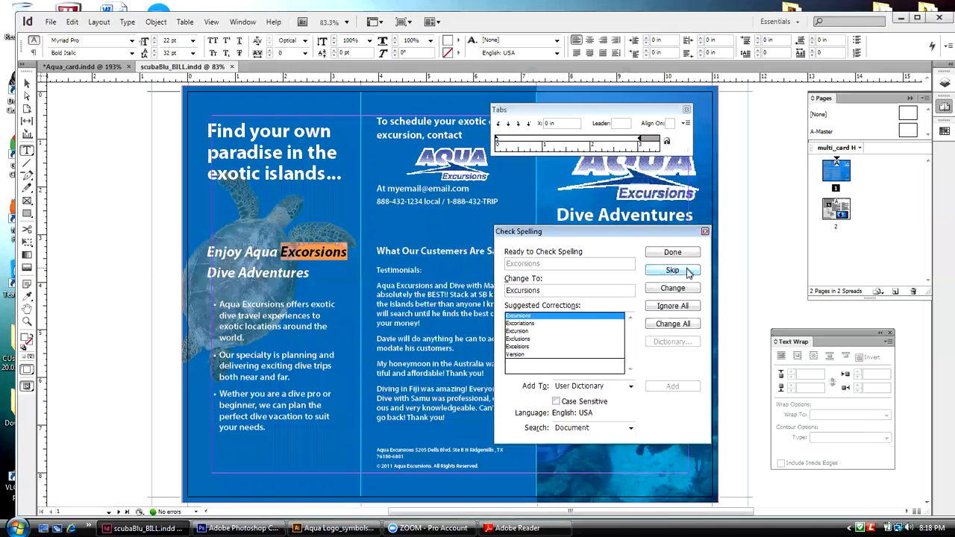
pyautogui.click(684, 291)
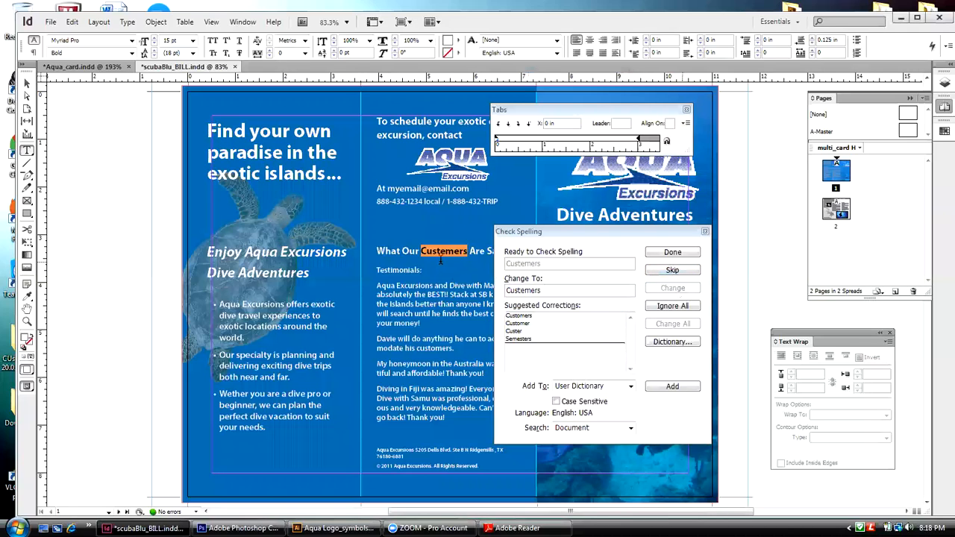
# Step: Correct the testimonials heading to "Customers", and skip the flagged personal name and the town name in the address
pyautogui.click(531, 317)
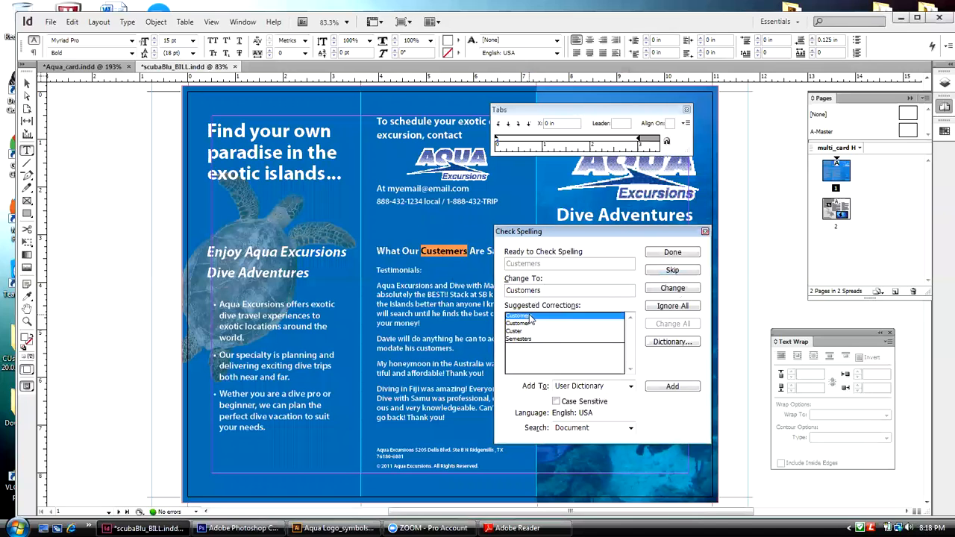
pyautogui.click(666, 290)
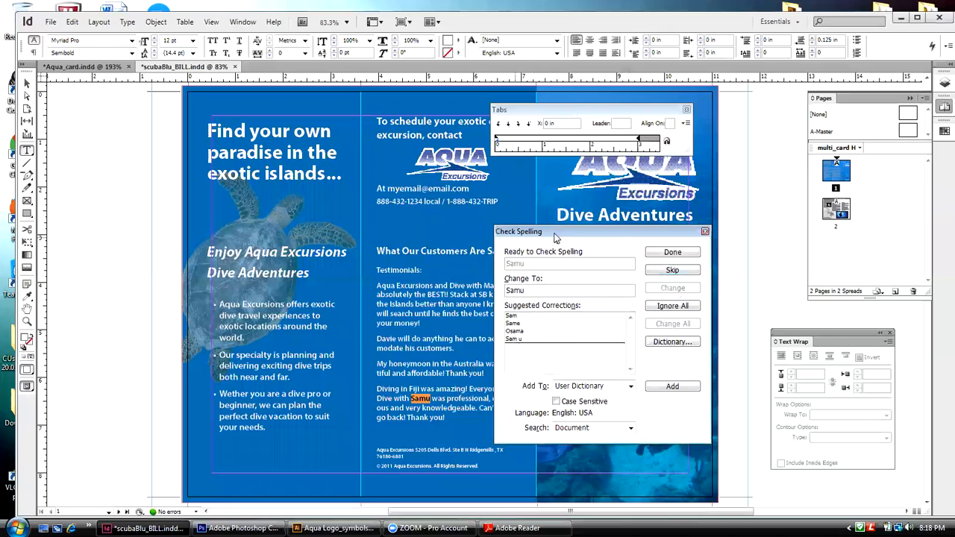
pyautogui.moveTo(551, 237); pyautogui.dragTo(621, 223)
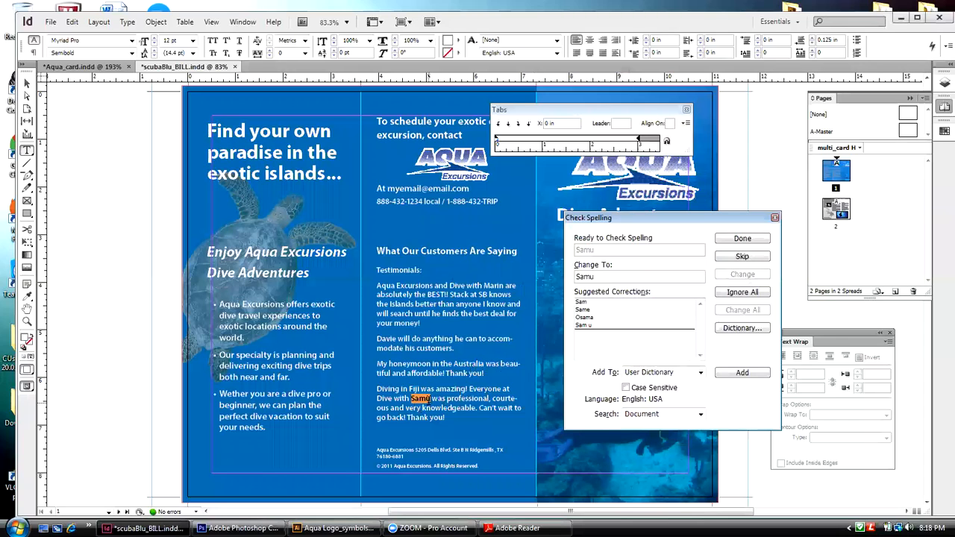
pyautogui.click(721, 257)
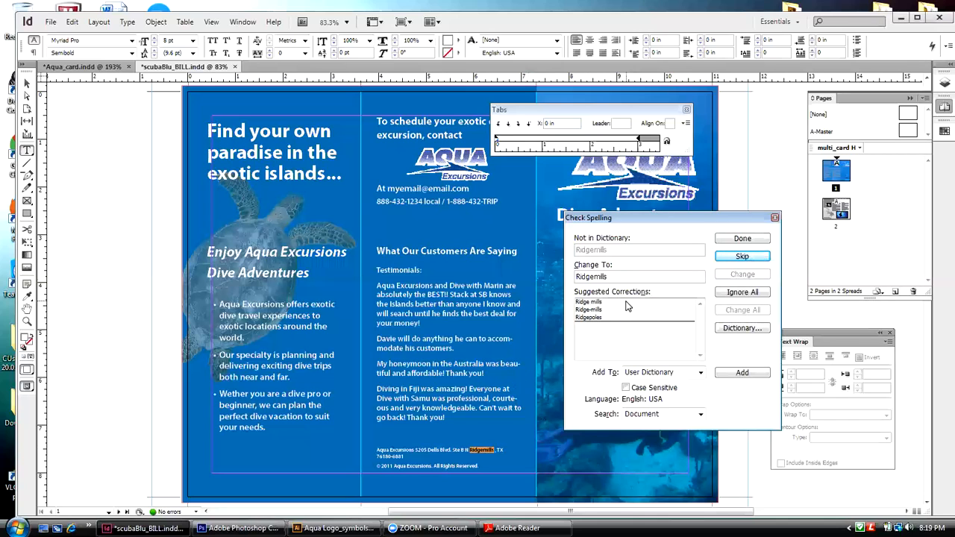
pyautogui.click(753, 257)
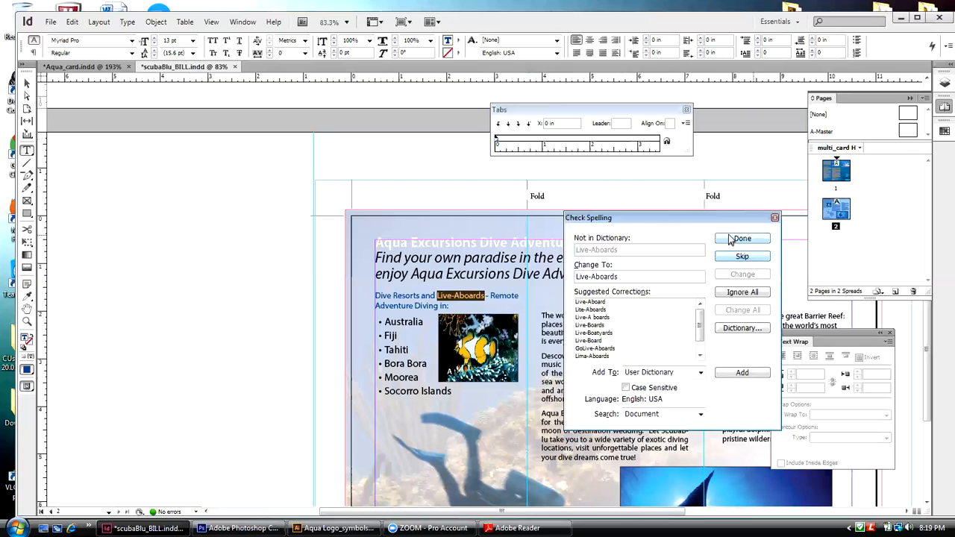
# Step: Skip "Live-Aboards" in the spelling check and change "Descover" to "Discover" in the page 2 body text
pyautogui.moveTo(598, 217); pyautogui.dragTo(611, 202)
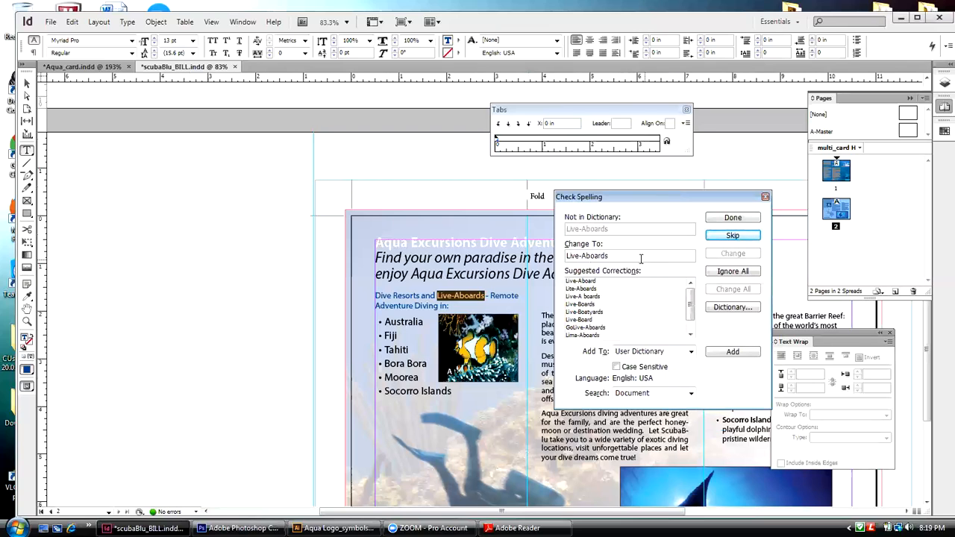
pyautogui.click(713, 240)
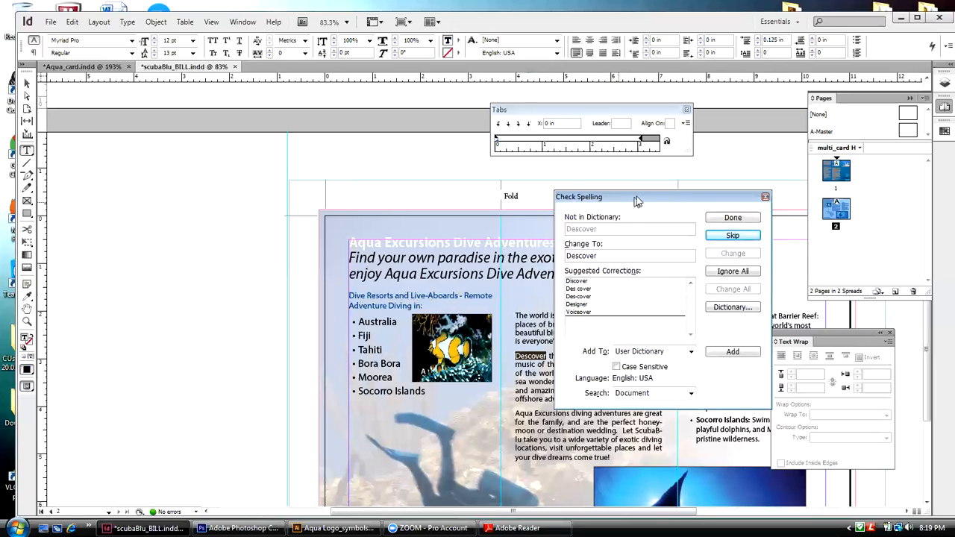
pyautogui.moveTo(635, 199); pyautogui.dragTo(646, 190)
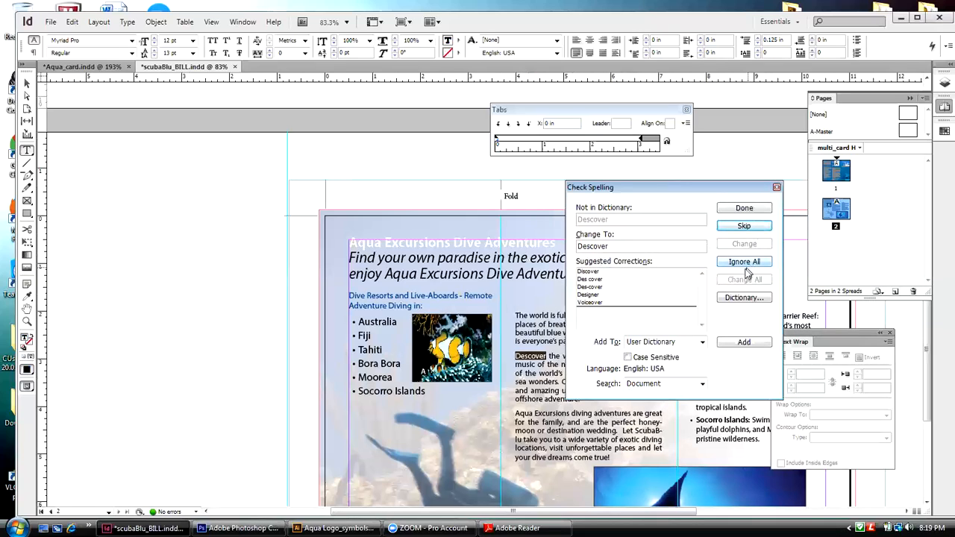
pyautogui.click(595, 272)
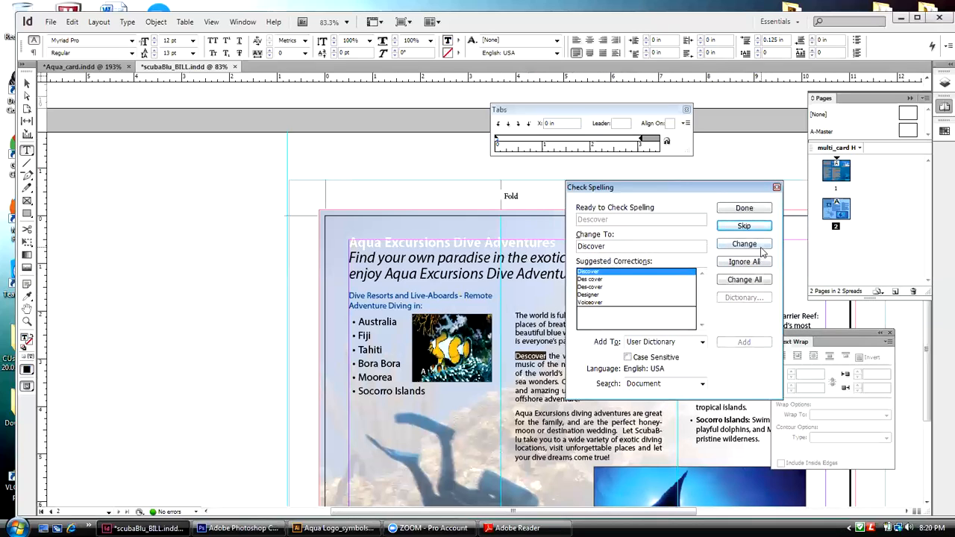
pyautogui.click(758, 246)
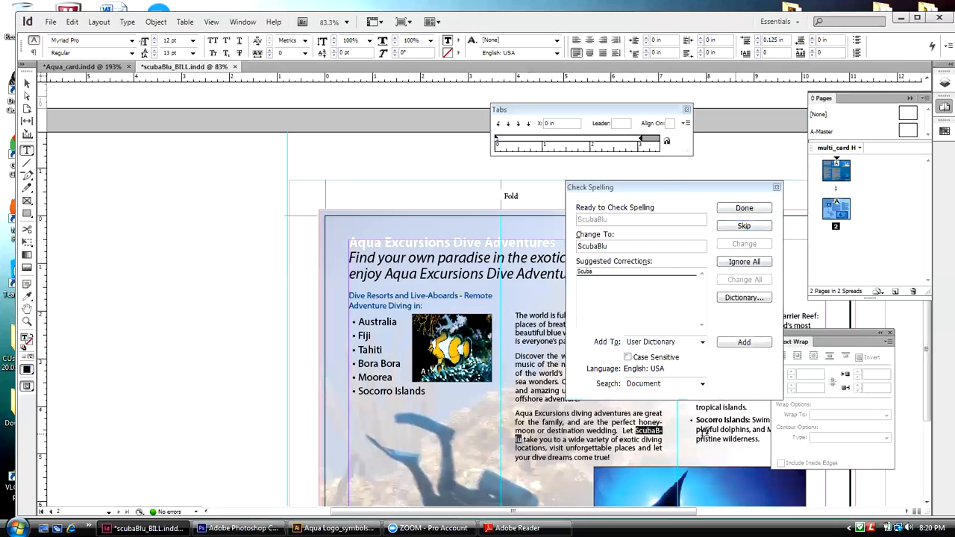
# Step: Skip "ScubaBlu" and end the spelling check
pyautogui.click(732, 228)
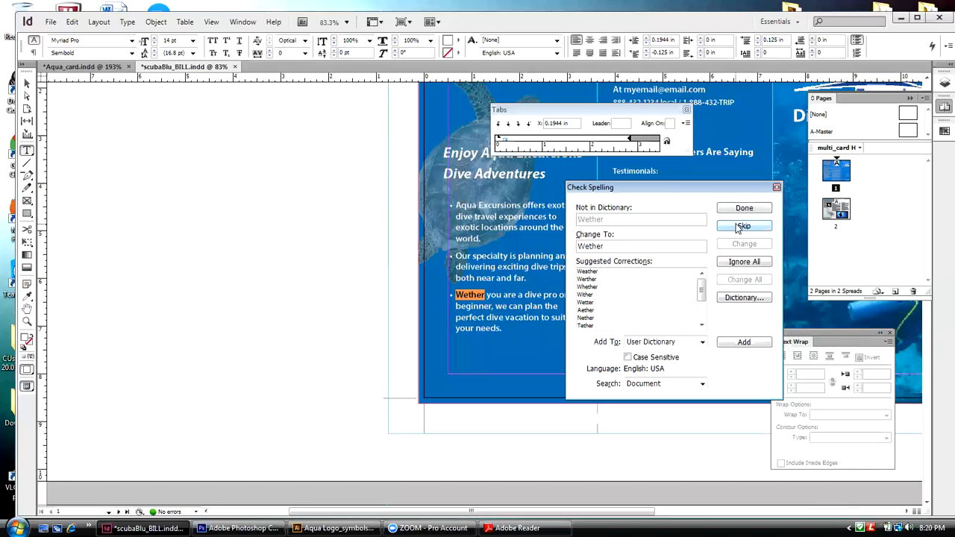
pyautogui.click(744, 208)
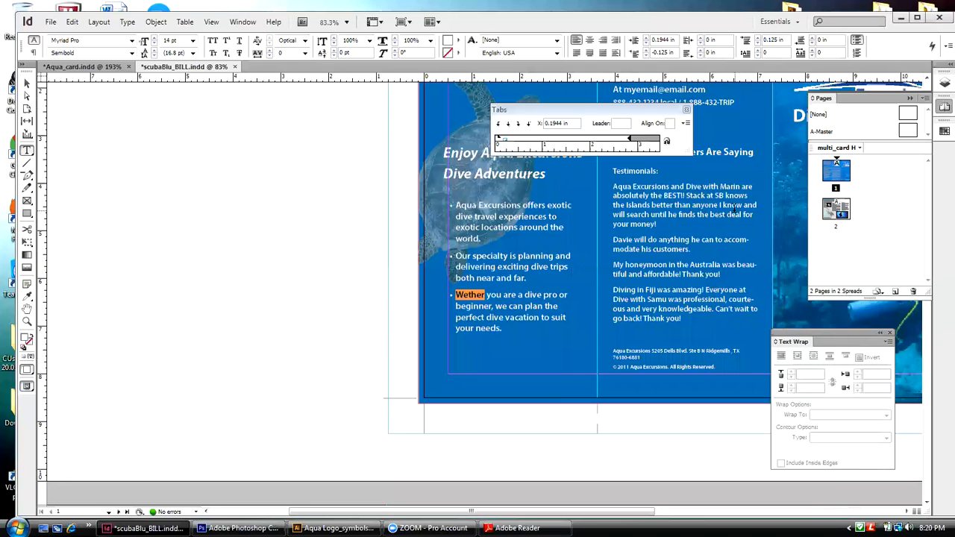
# Step: On page 2, set the tracking to 5 for the body text running from "Let ScubaBlu" through "places and let"
pyautogui.doubleClick(720, 24)
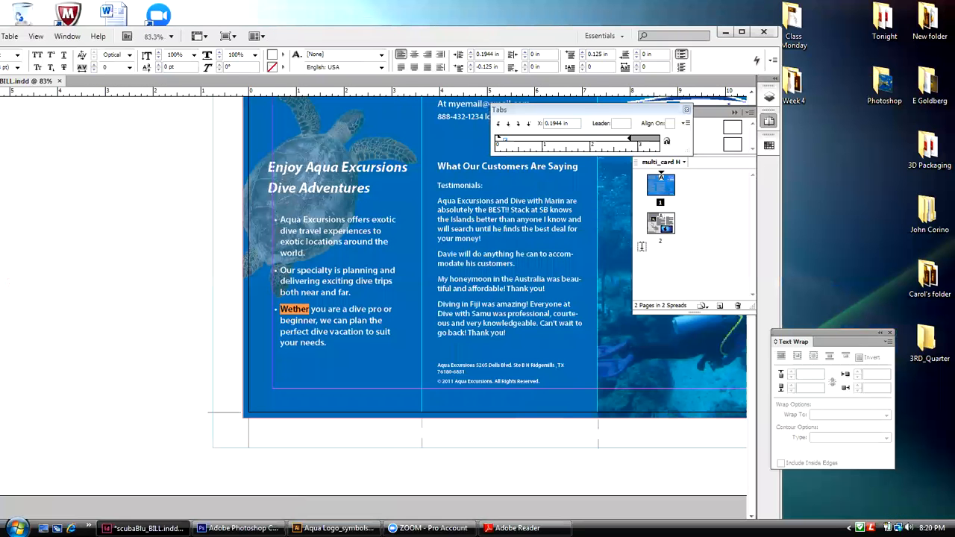
pyautogui.doubleClick(661, 224)
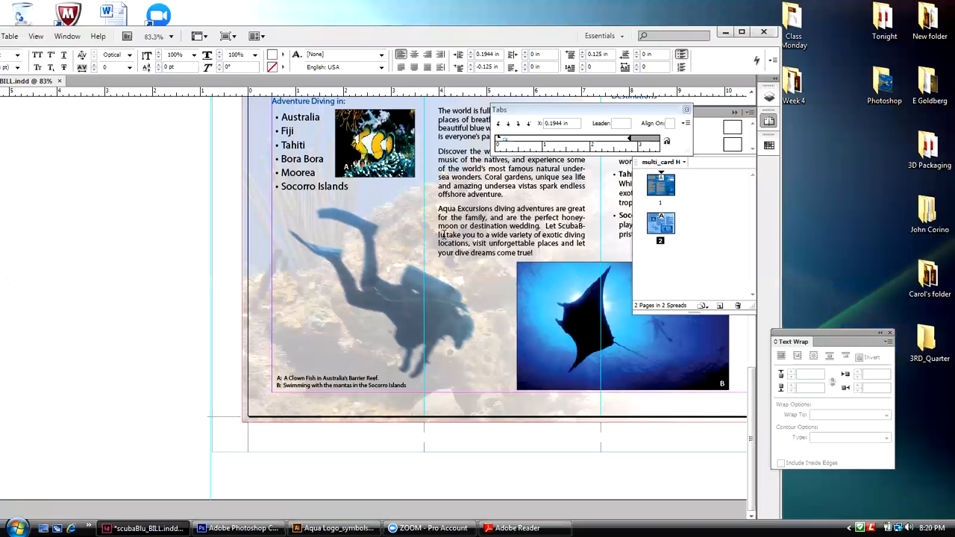
pyautogui.click(584, 229)
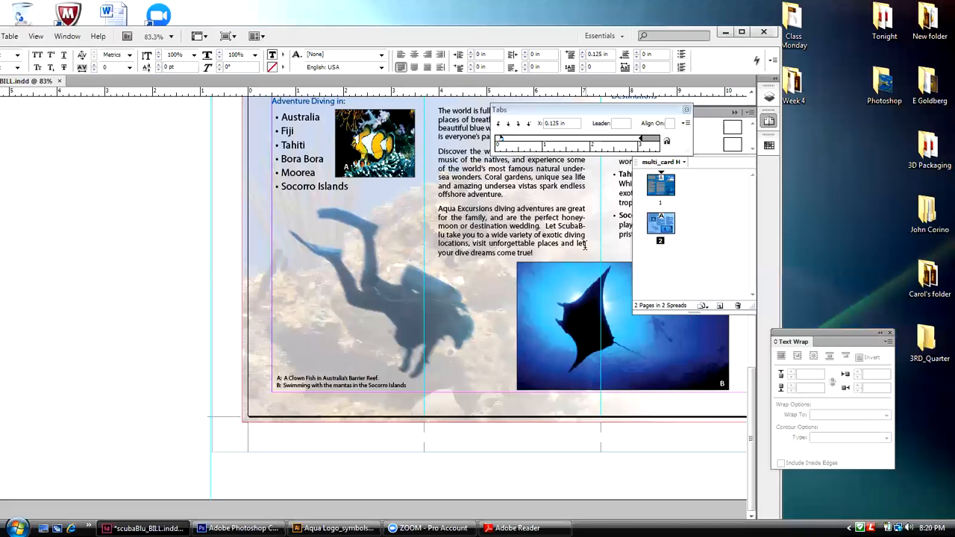
pyautogui.moveTo(584, 246); pyautogui.dragTo(548, 225)
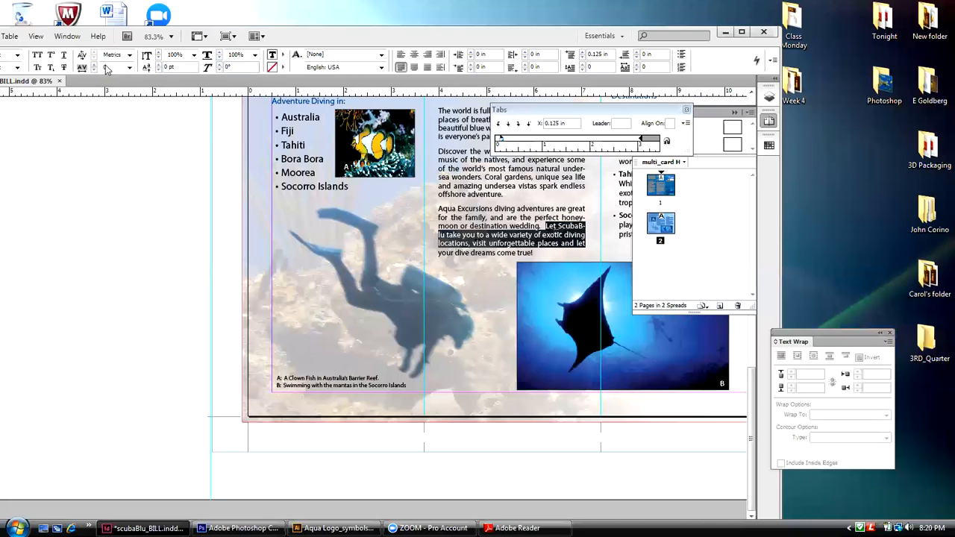
pyautogui.click(130, 68)
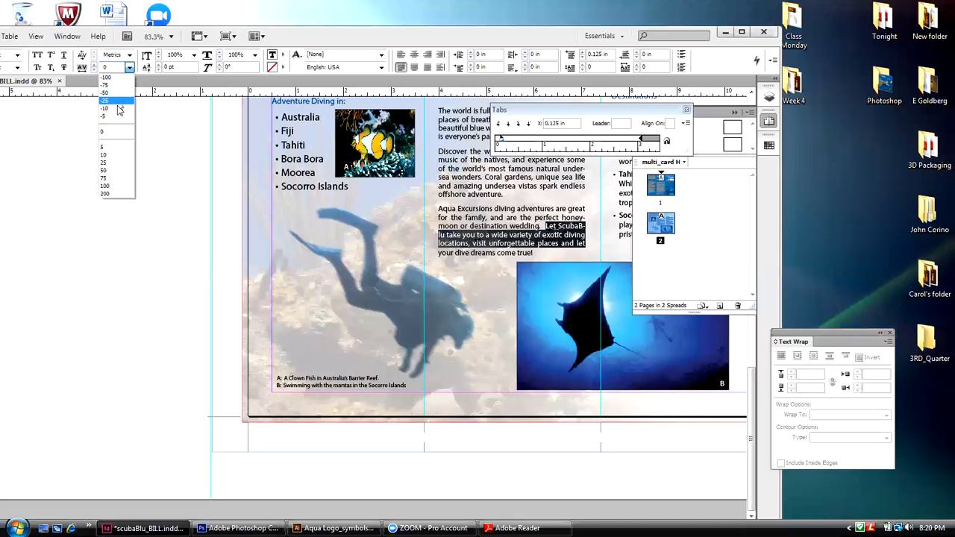
pyautogui.click(116, 148)
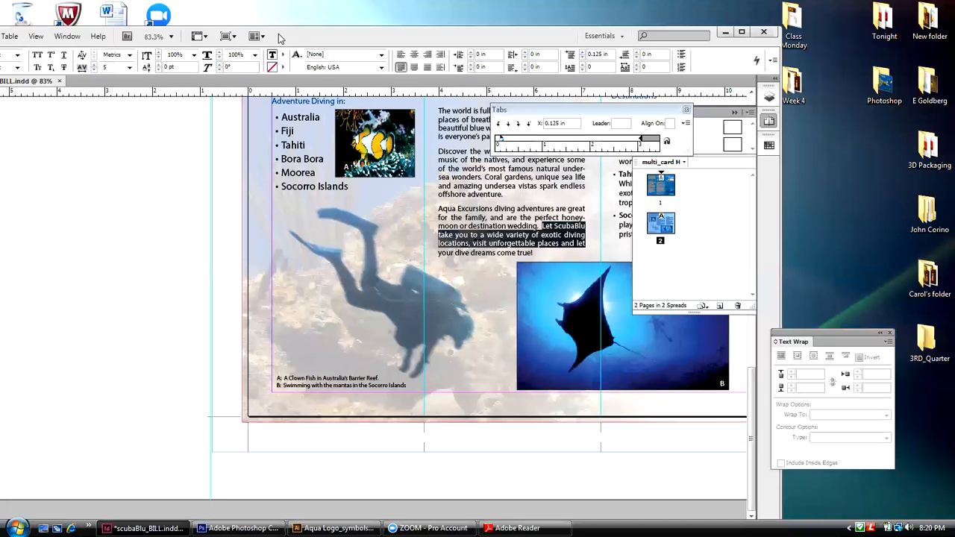
# Step: Move the application window back so its tools are fully on screen, and deselect the body text
pyautogui.moveTo(296, 35); pyautogui.dragTo(393, 34)
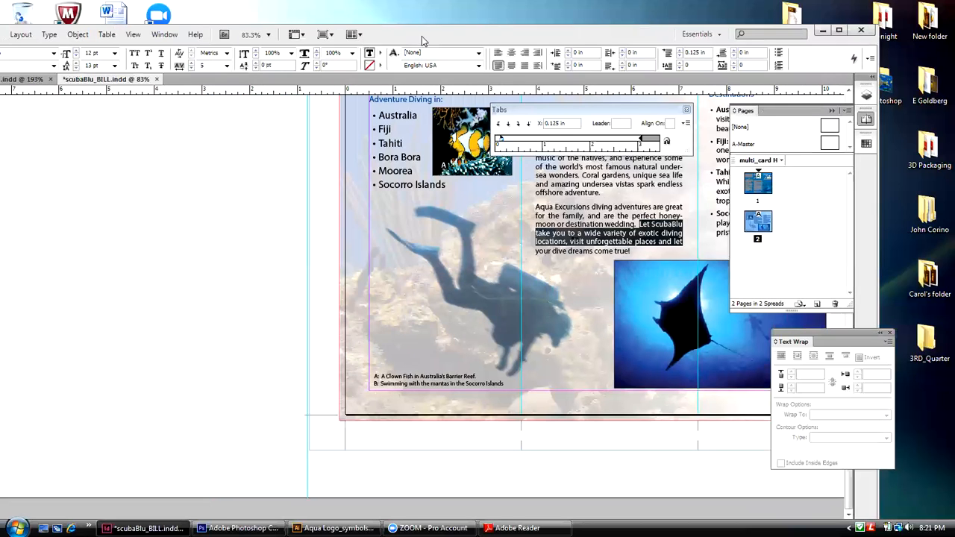
pyautogui.moveTo(417, 39); pyautogui.dragTo(482, 37)
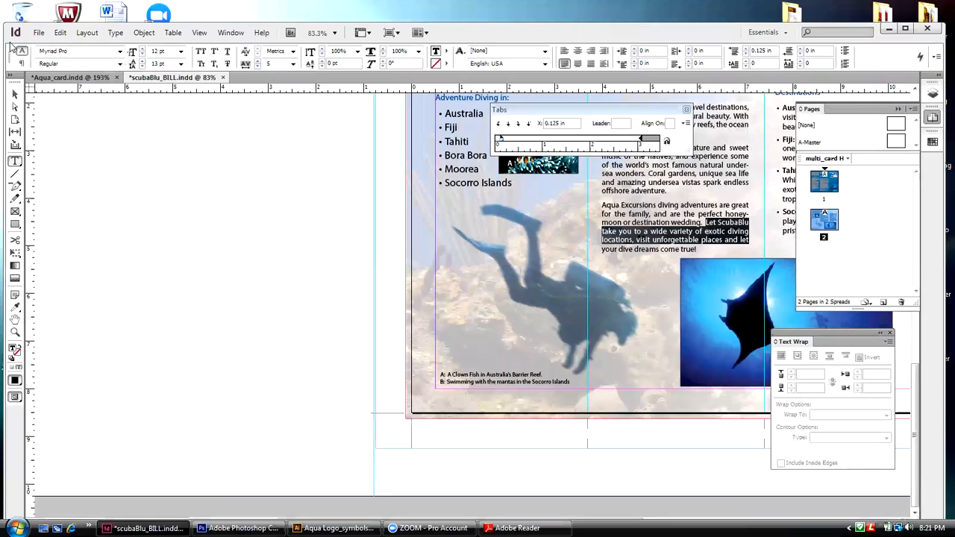
pyautogui.click(15, 94)
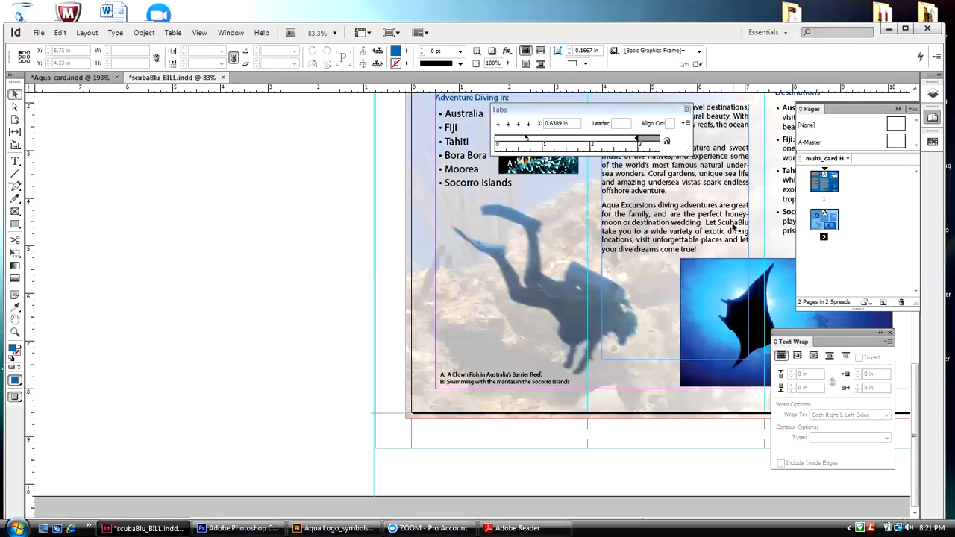
# Step: Shift the application window aside, collapse the Pages panel and close the floating Tabs panel so the page 2 text is unobstructed
pyautogui.doubleClick(687, 34)
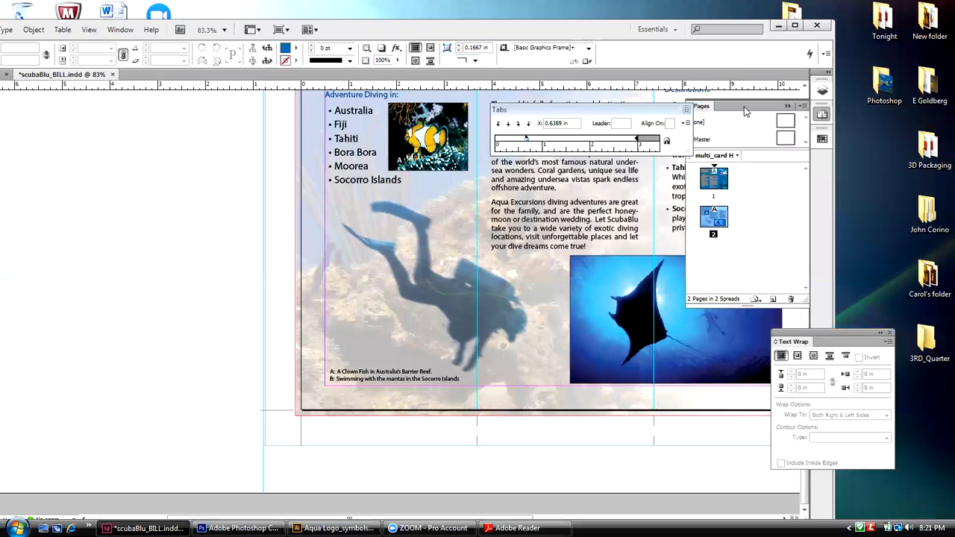
pyautogui.click(789, 109)
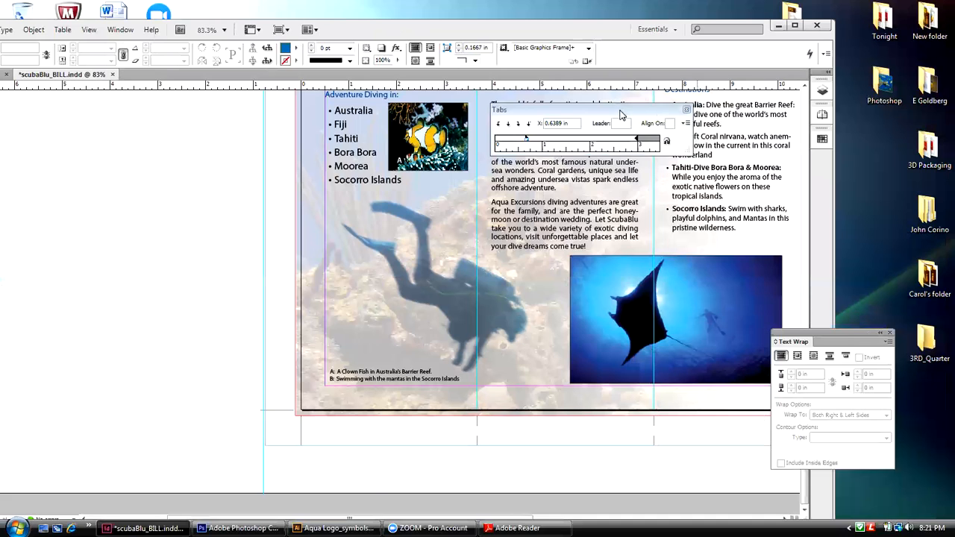
pyautogui.moveTo(619, 112); pyautogui.dragTo(146, 122)
pyautogui.click(214, 120)
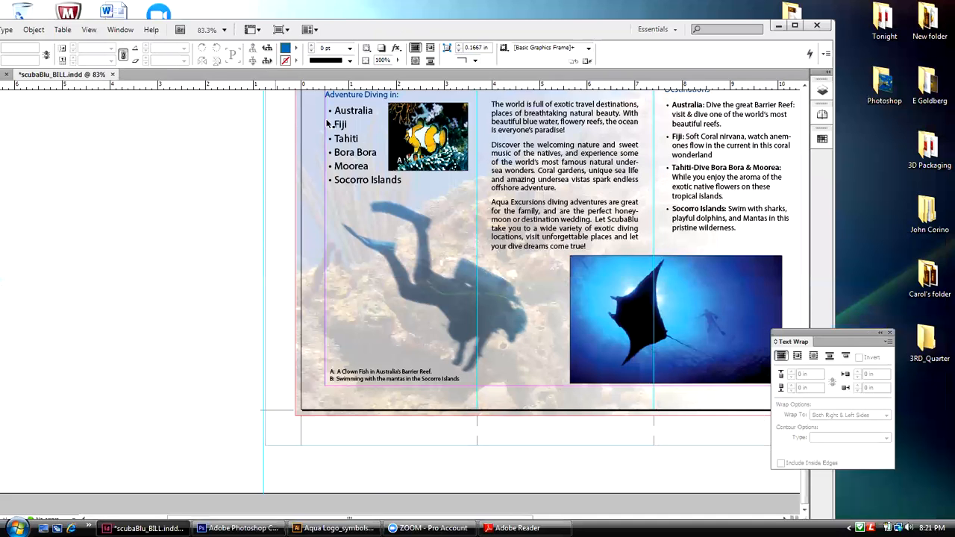
pyautogui.hotkey('ctrl', 'r')
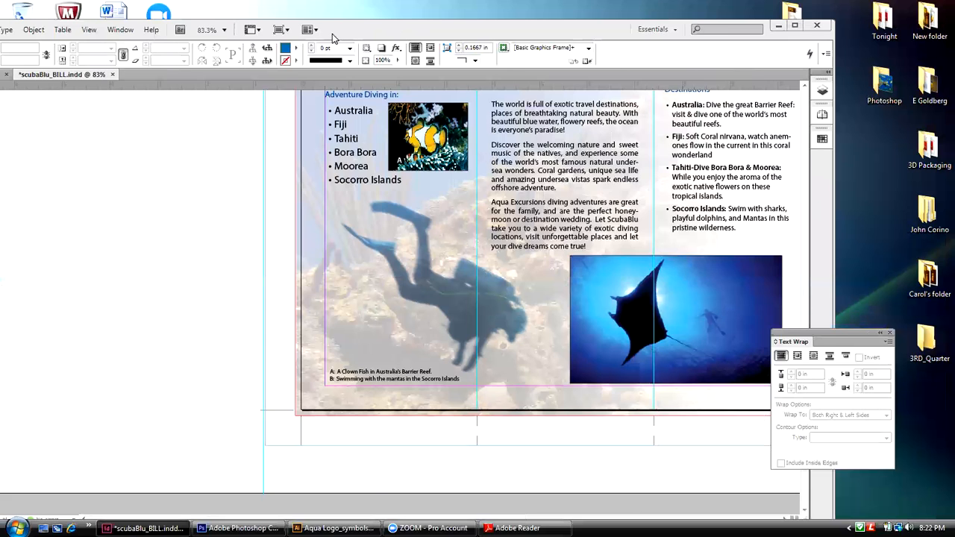
# Step: Close the floating Text Wrap panel and bring the whole of page 2 into view
pyautogui.moveTo(332, 34); pyautogui.dragTo(351, 14)
pyautogui.moveTo(233, 505); pyautogui.dragTo(304, 513)
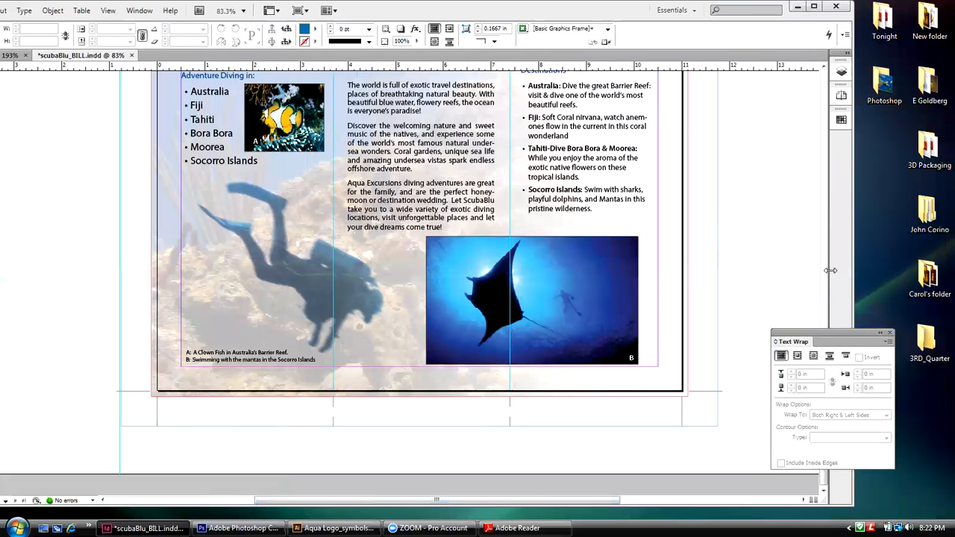
pyautogui.moveTo(826, 331); pyautogui.dragTo(766, 213)
pyautogui.click(832, 217)
pyautogui.moveTo(821, 390); pyautogui.dragTo(826, 362)
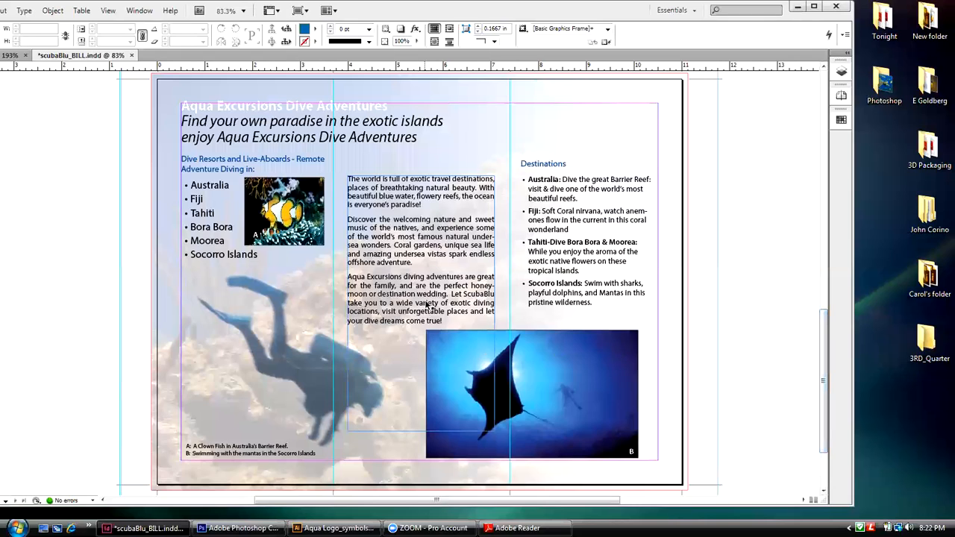
# Step: Delete the extra space before "Let ScubaBlu" in the third body paragraph on page 2
pyautogui.doubleClick(451, 298)
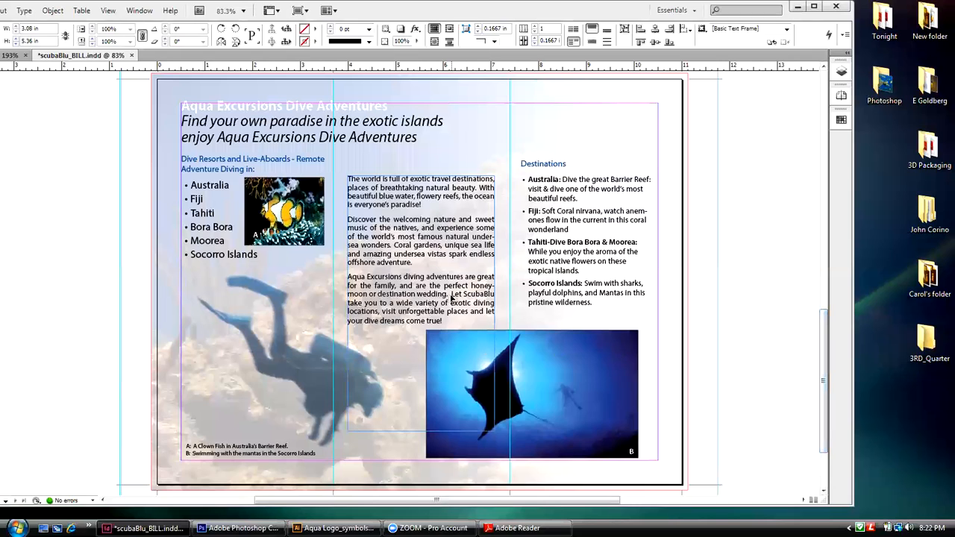
pyautogui.press('BackSpace')
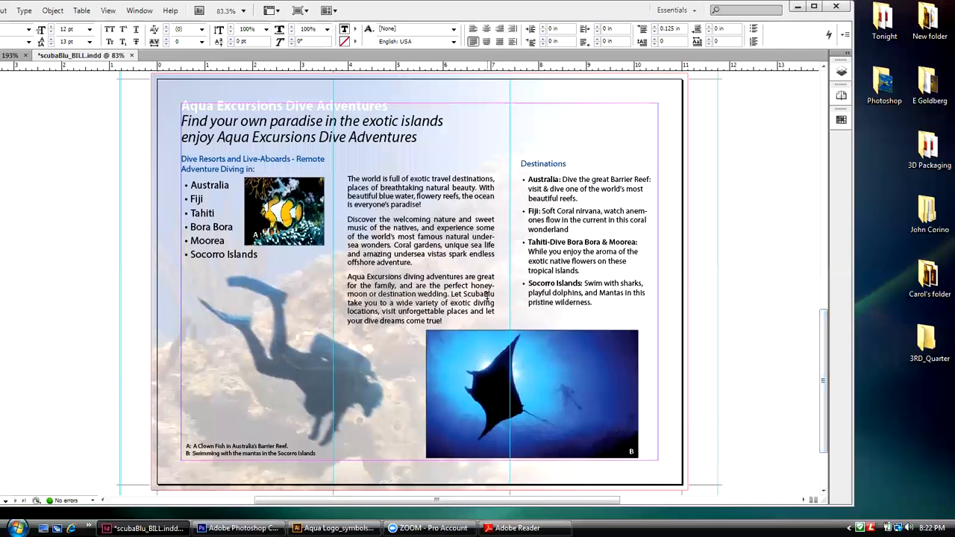
pyautogui.click(923, 164)
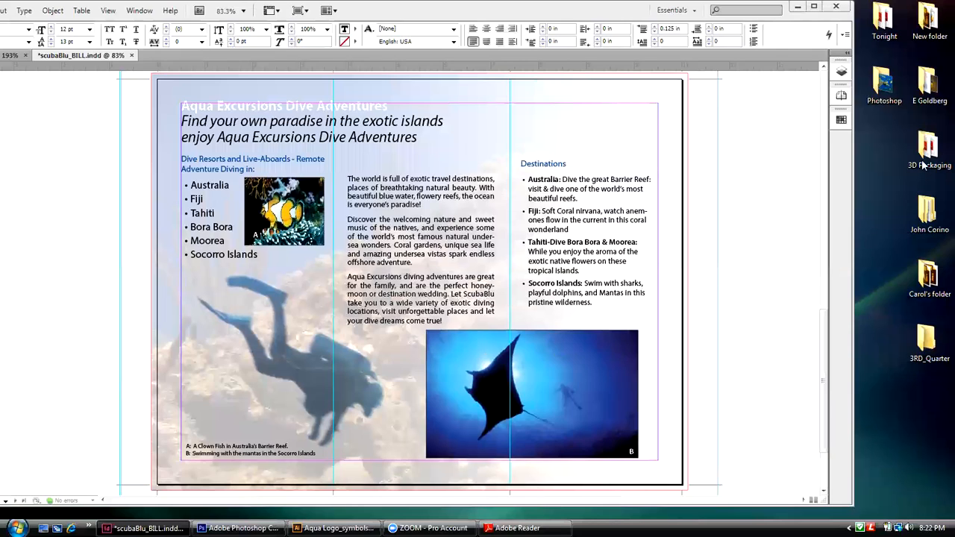
pyautogui.click(755, 114)
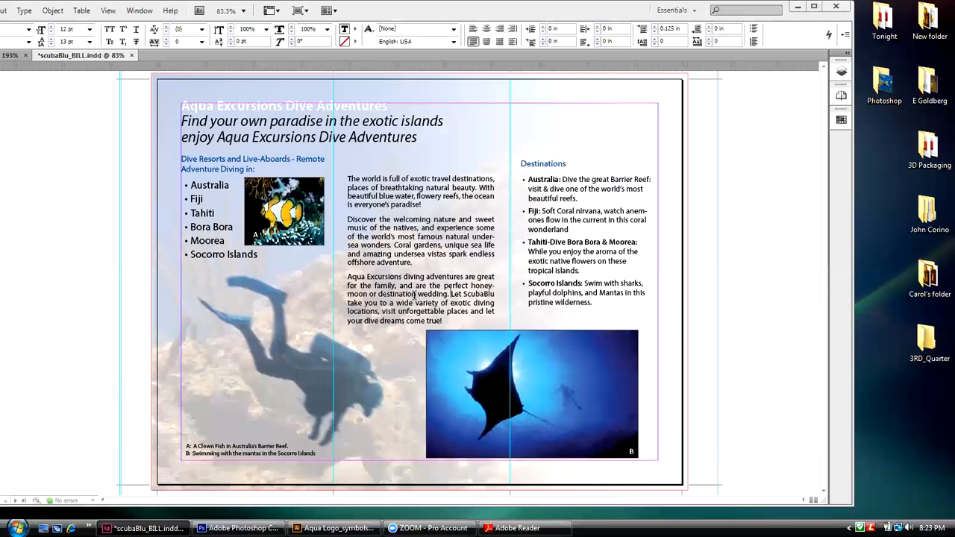
# Step: Try tracking values of 5, 10 and 25 on the text from "for the family" through "Let ScubaBlu", and settle on -10
pyautogui.click(494, 294)
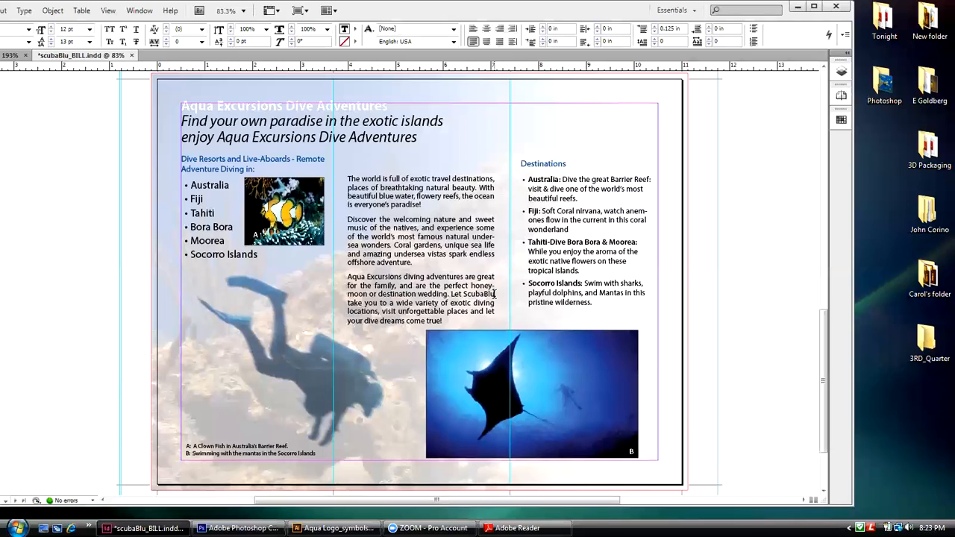
pyautogui.moveTo(494, 294); pyautogui.dragTo(349, 285)
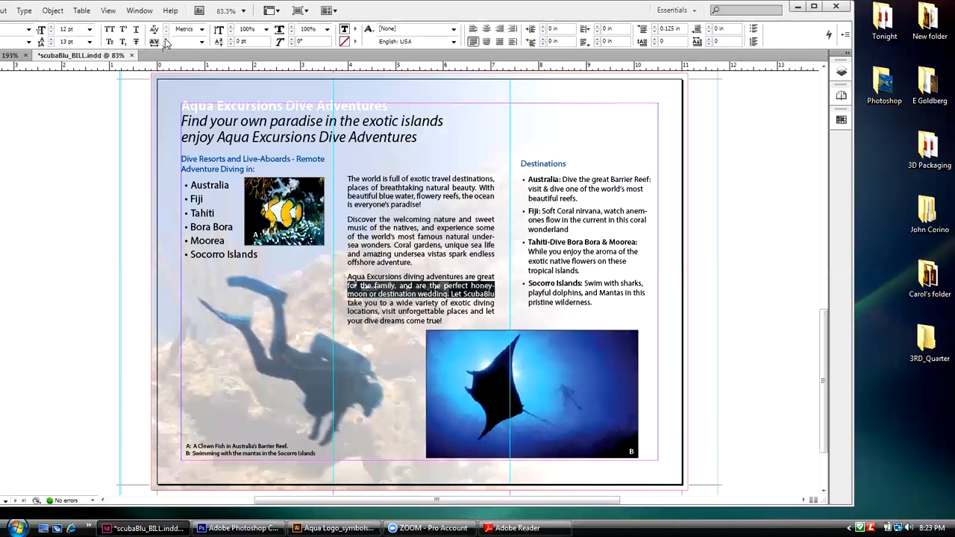
pyautogui.click(199, 42)
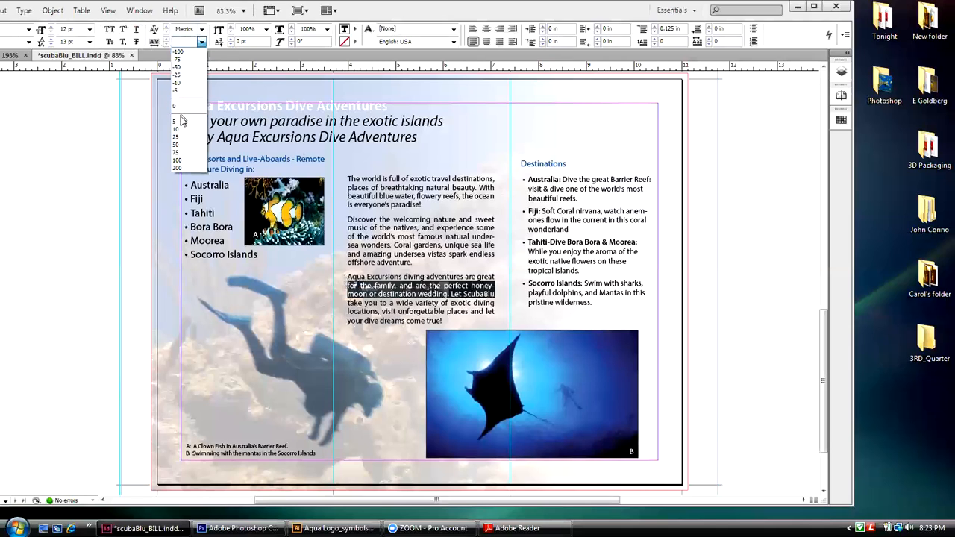
pyautogui.click(182, 122)
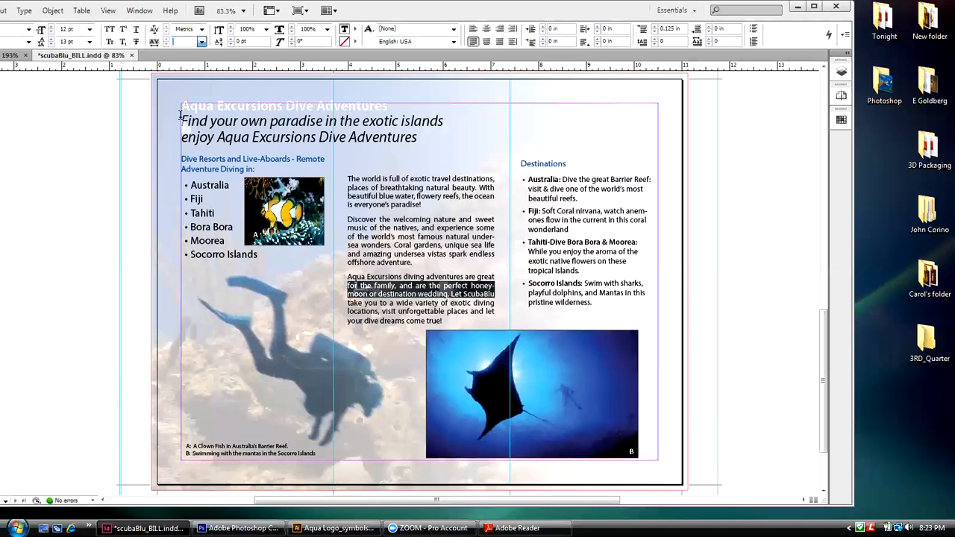
pyautogui.click(201, 42)
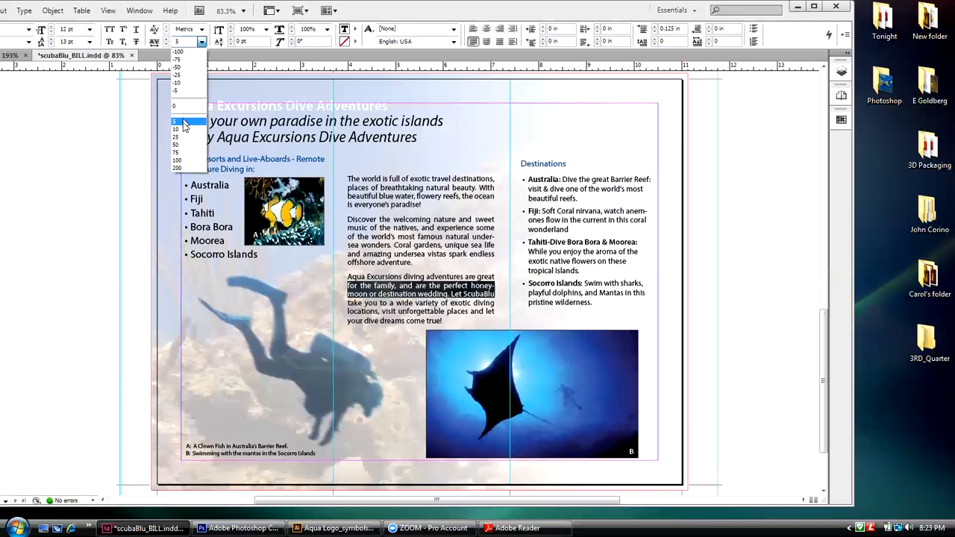
pyautogui.click(184, 130)
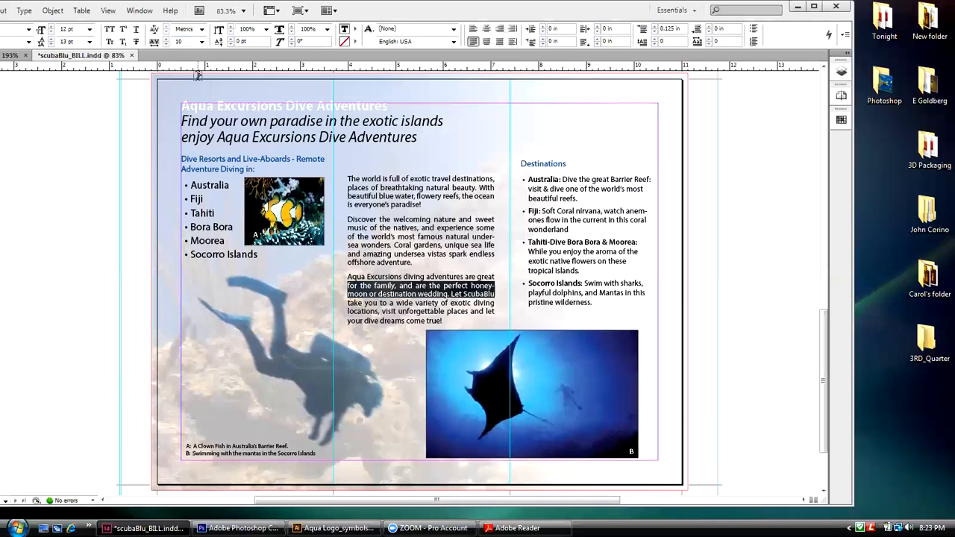
pyautogui.click(202, 42)
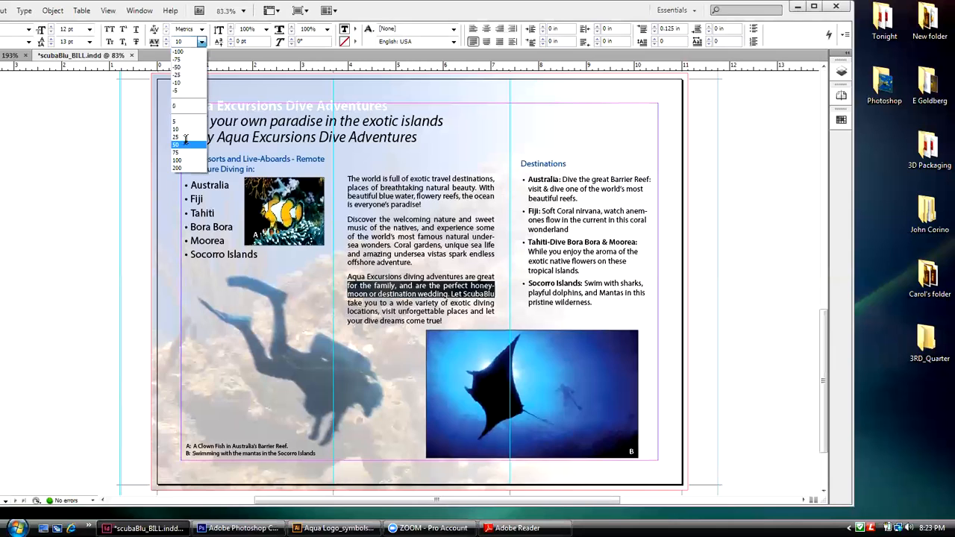
pyautogui.click(184, 137)
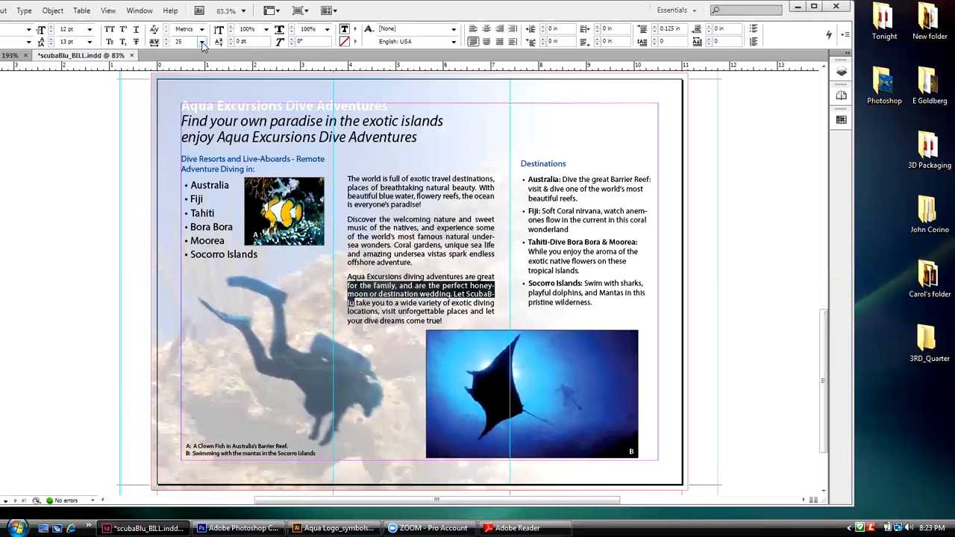
pyautogui.click(201, 42)
pyautogui.click(180, 71)
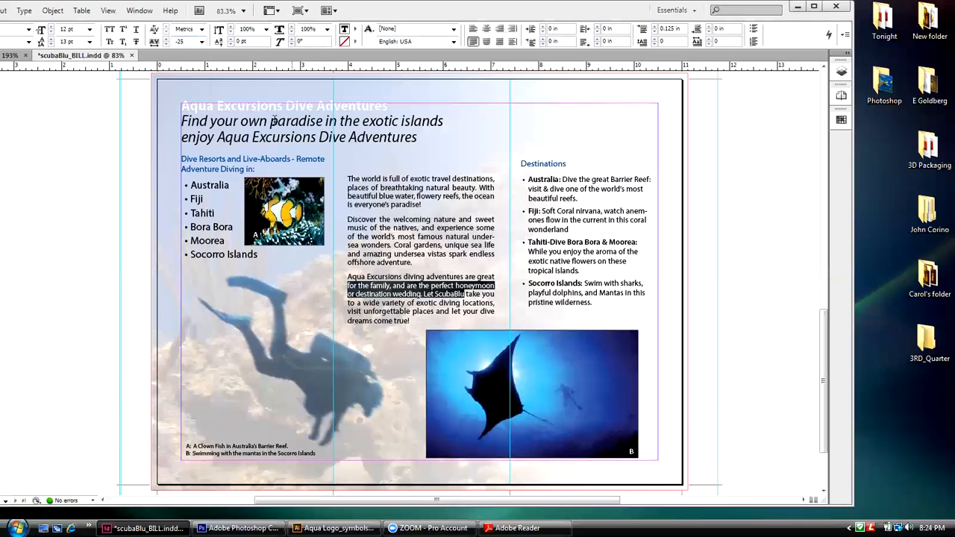
pyautogui.click(167, 39)
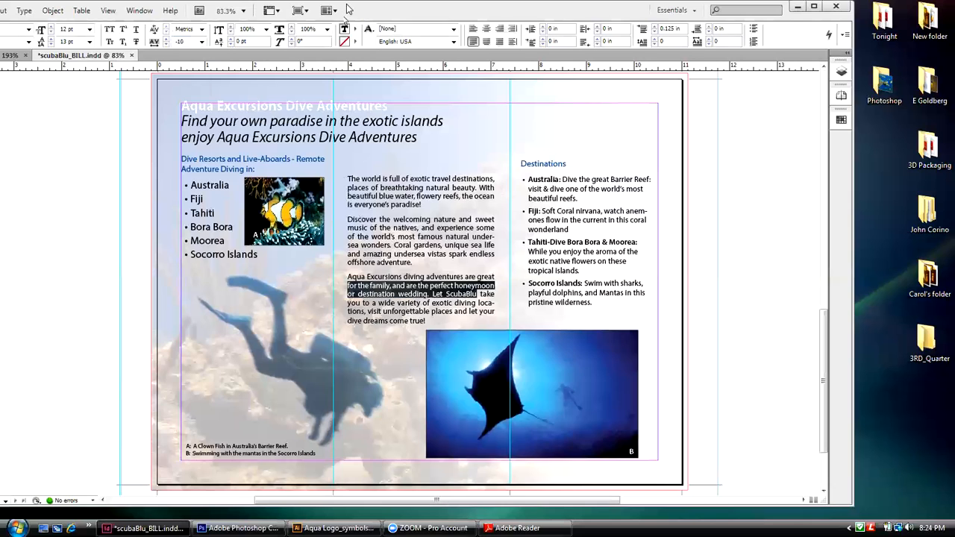
# Step: Reposition the application window so its full toolset is accessible, and deselect the tracked text
pyautogui.moveTo(347, 10); pyautogui.dragTo(390, 14)
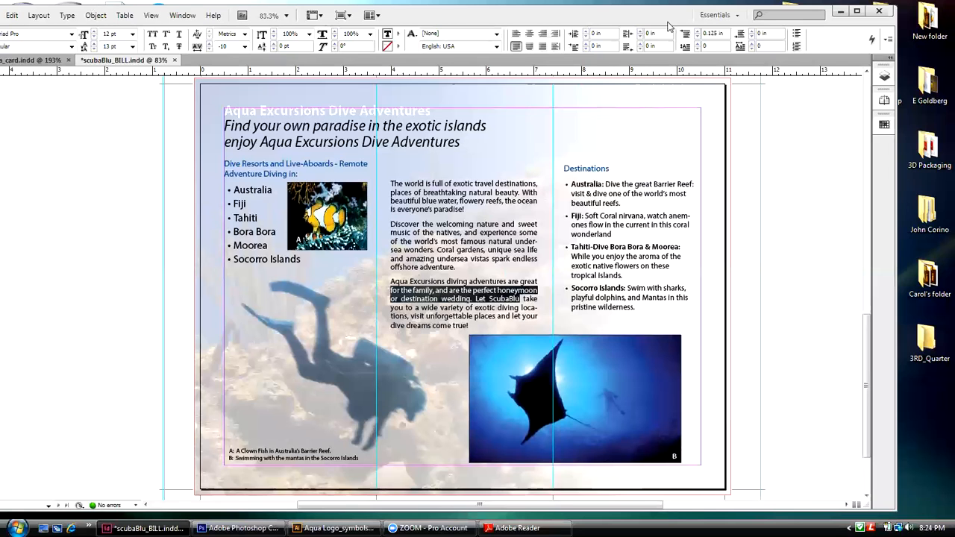
pyautogui.moveTo(668, 27); pyautogui.dragTo(701, 24)
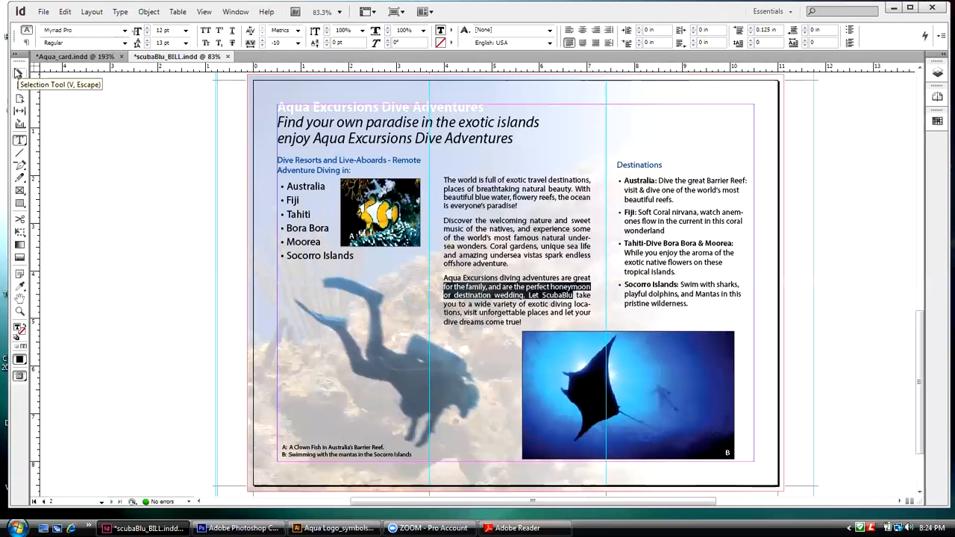
pyautogui.click(19, 73)
pyautogui.click(80, 118)
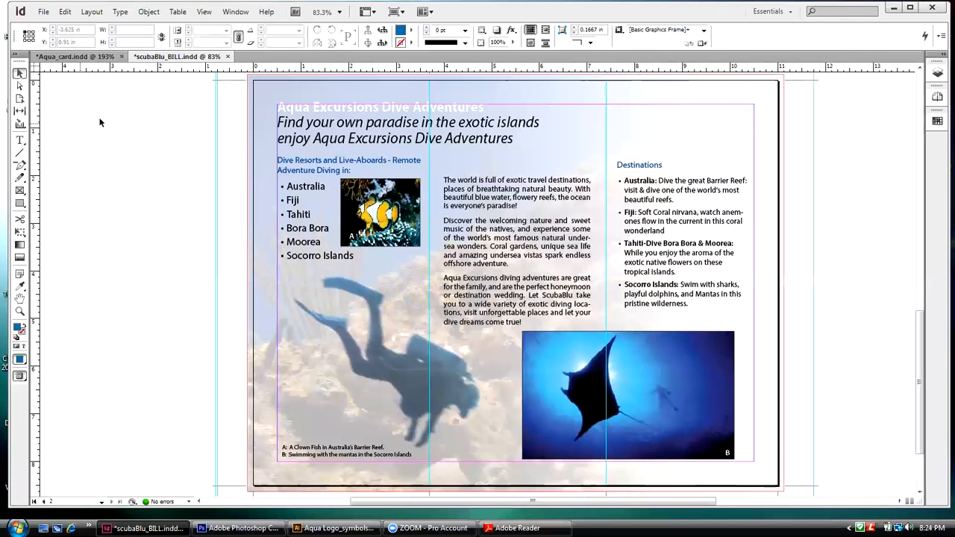
# Step: Try -10 tracking on the text from "you to a wide variety" through "dreams come true!", set it to -25, and deselect the text
pyautogui.doubleClick(523, 323)
pyautogui.tripleClick(523, 322)
pyautogui.moveTo(522, 322); pyautogui.dragTo(483, 309)
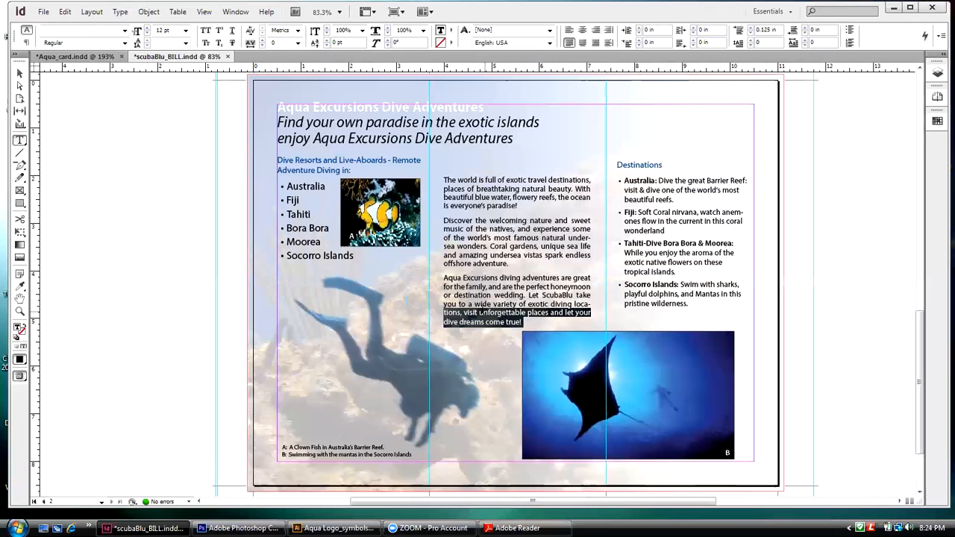
pyautogui.moveTo(547, 305); pyautogui.dragTo(586, 303)
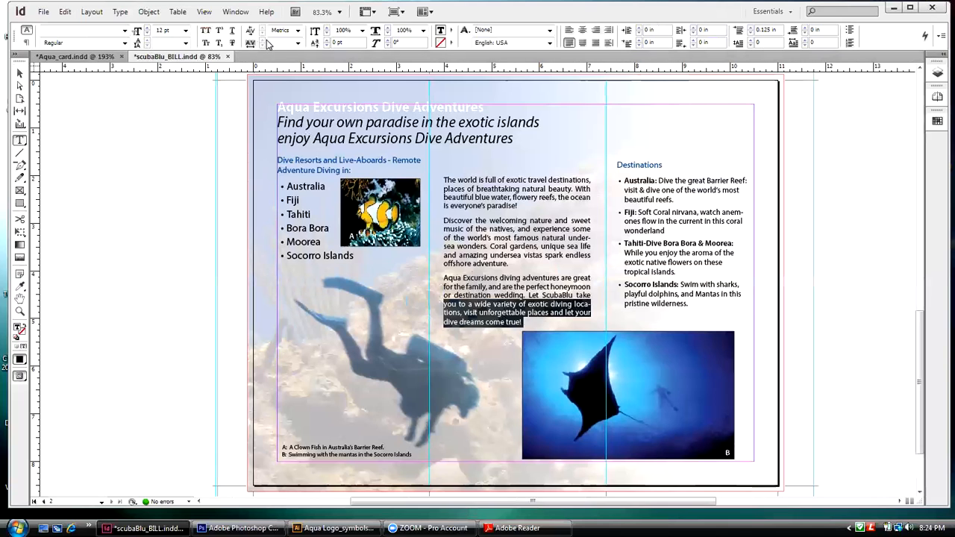
pyautogui.click(297, 47)
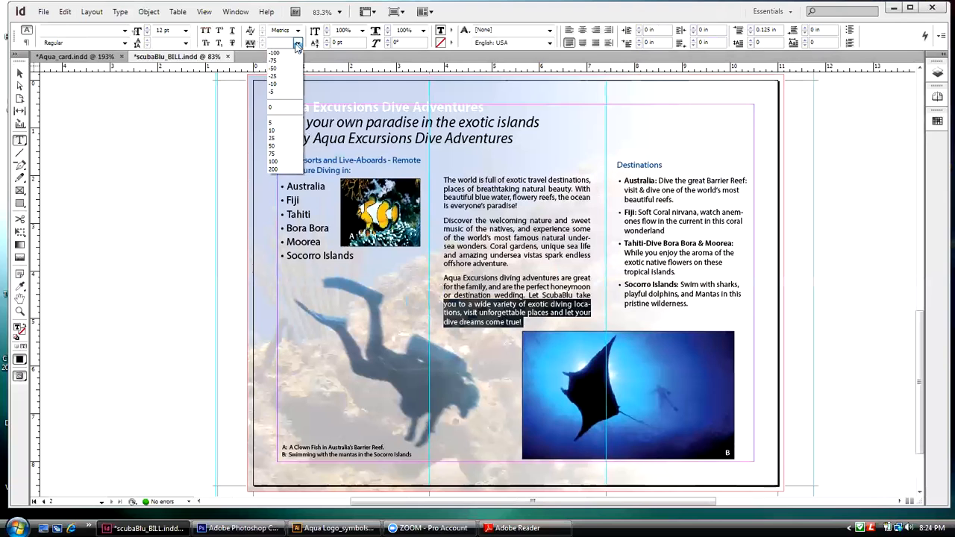
pyautogui.click(273, 84)
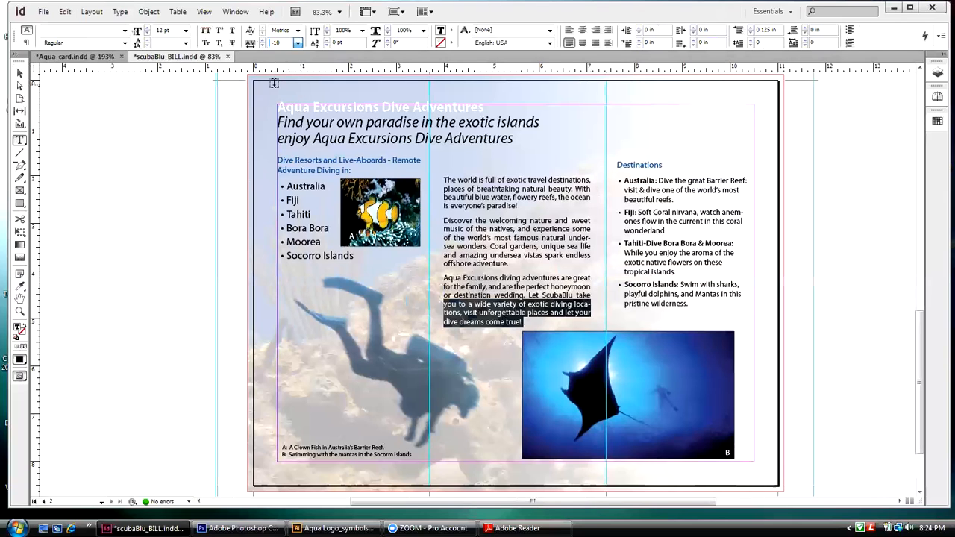
pyautogui.click(298, 47)
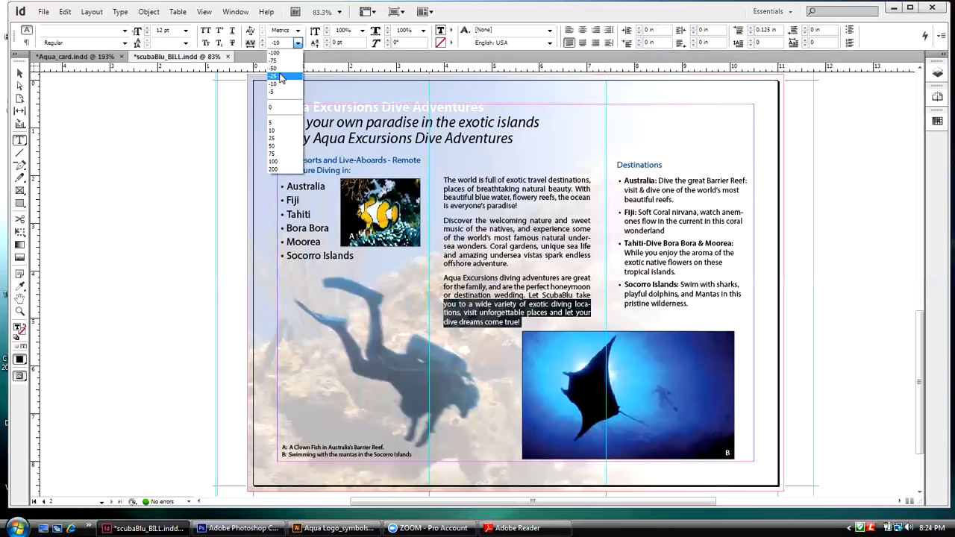
pyautogui.click(280, 76)
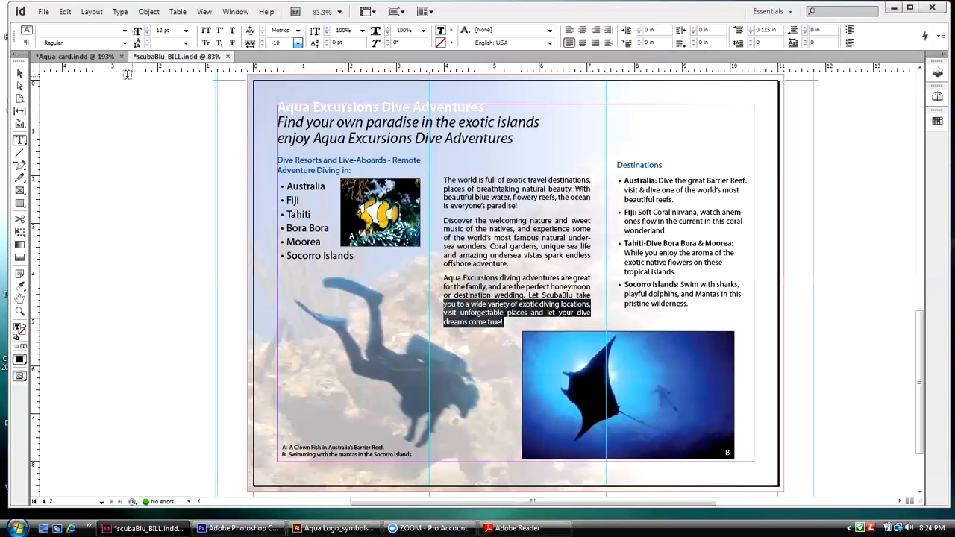
pyautogui.click(20, 73)
pyautogui.click(534, 317)
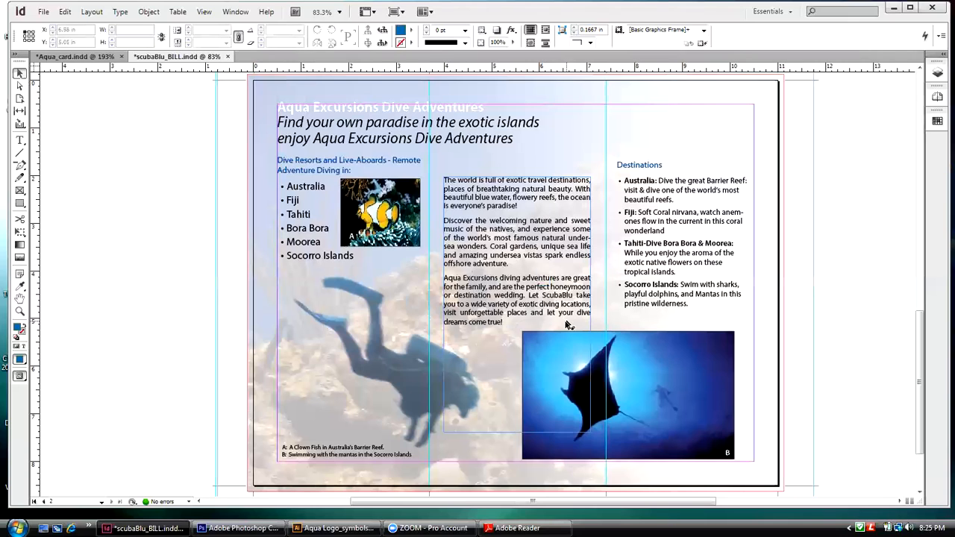
# Step: Try -25 tracking on the second paragraph's text from "of the world's most famous" through "offshore adventure.", and set it to 10
pyautogui.doubleClick(511, 263)
pyautogui.moveTo(511, 264); pyautogui.dragTo(446, 238)
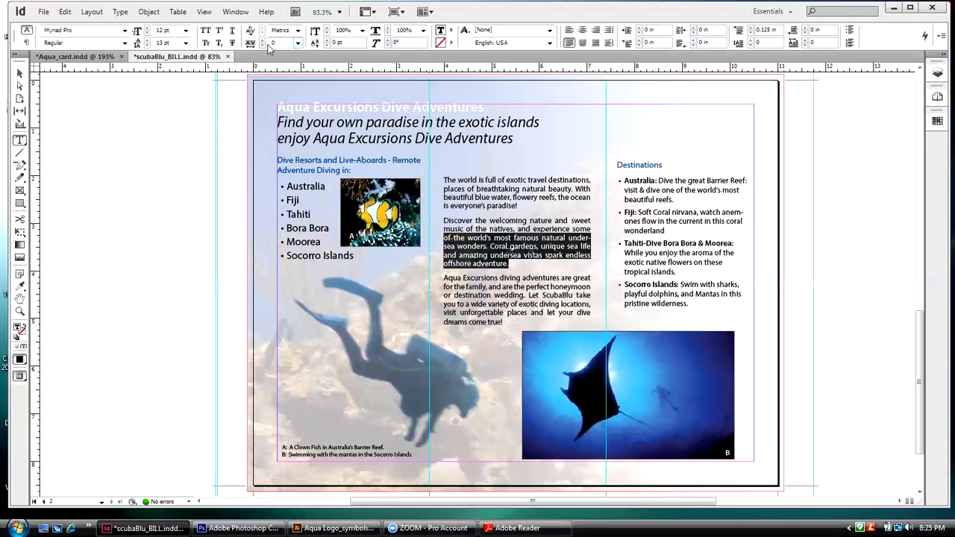
pyautogui.click(299, 43)
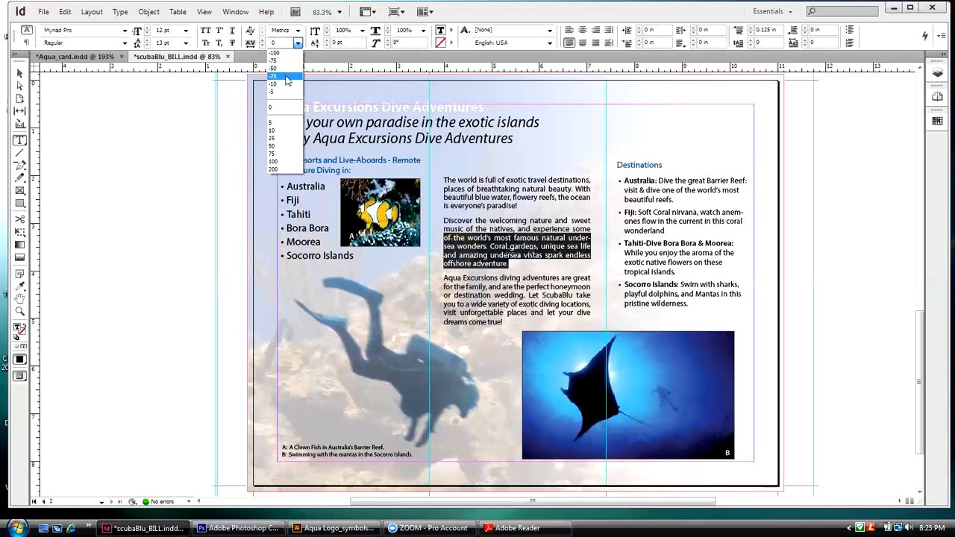
pyautogui.click(279, 71)
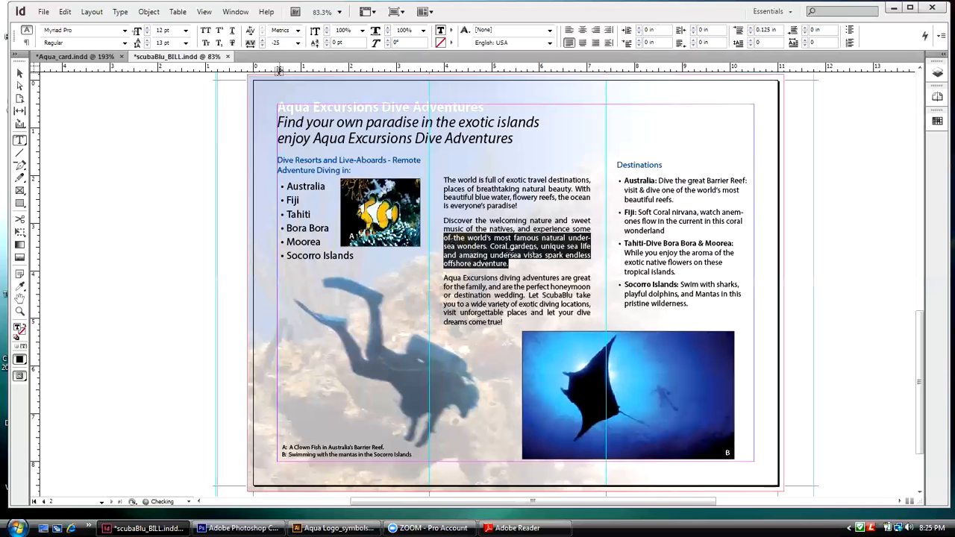
pyautogui.click(297, 43)
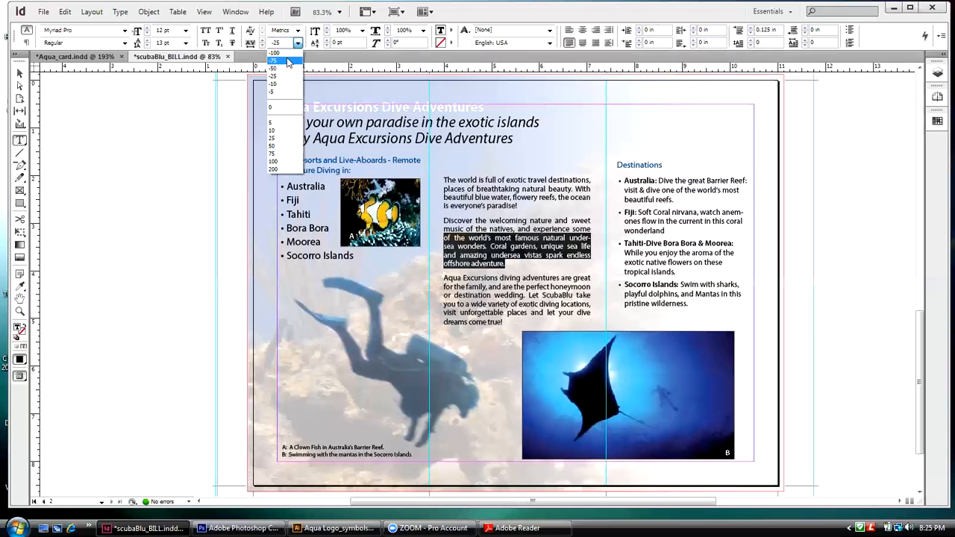
pyautogui.click(282, 129)
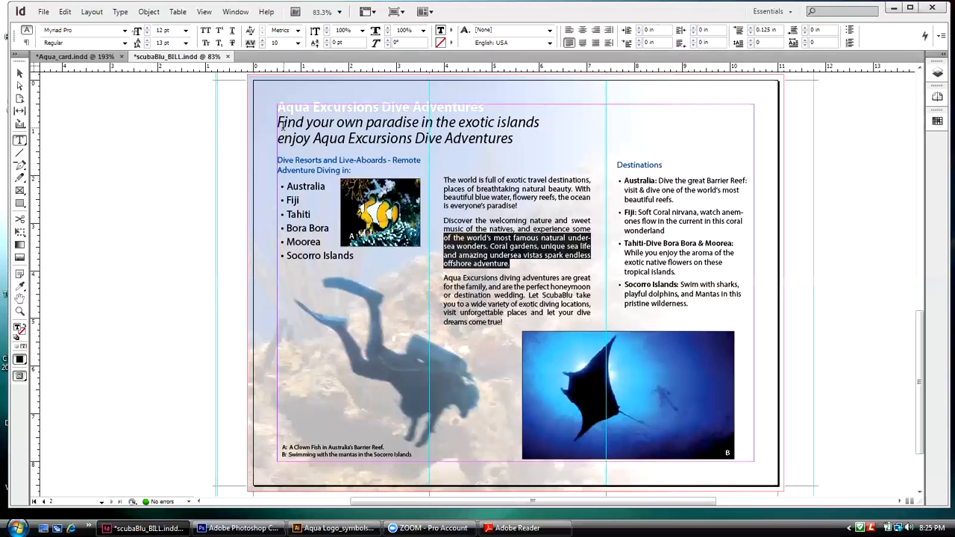
# Step: Reapply tracking of 10 to the text from "of the world's most famous" through "offshore adventure.", and switch to the Selection tool
pyautogui.click(297, 43)
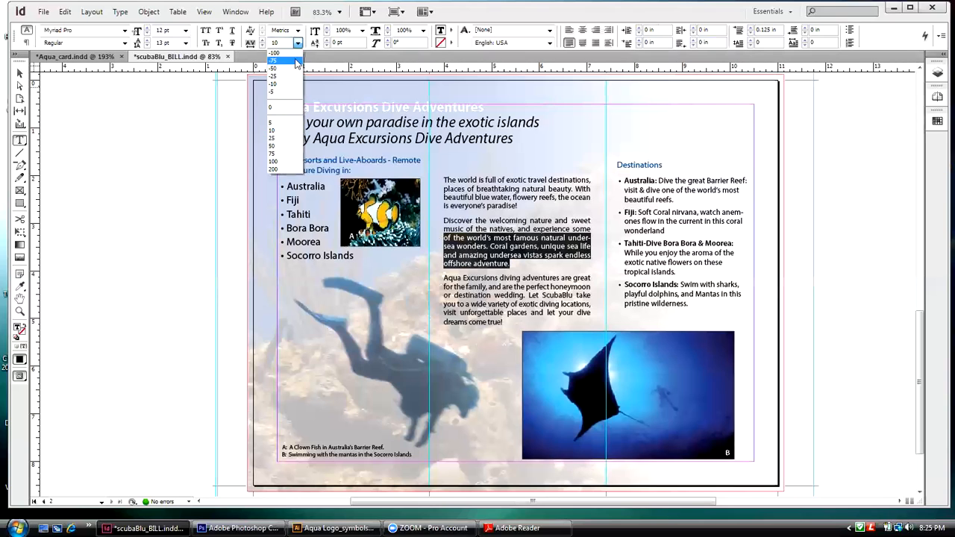
pyautogui.click(277, 130)
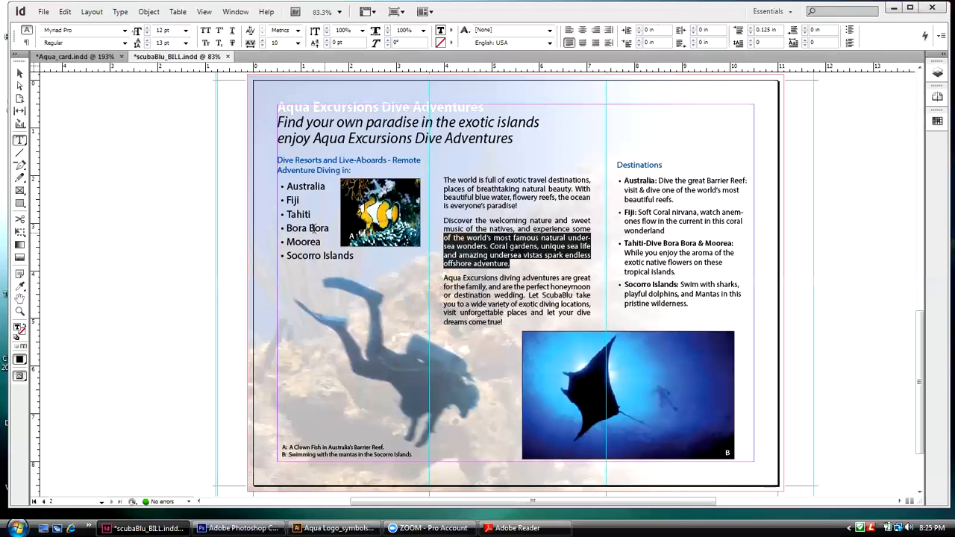
pyautogui.click(19, 72)
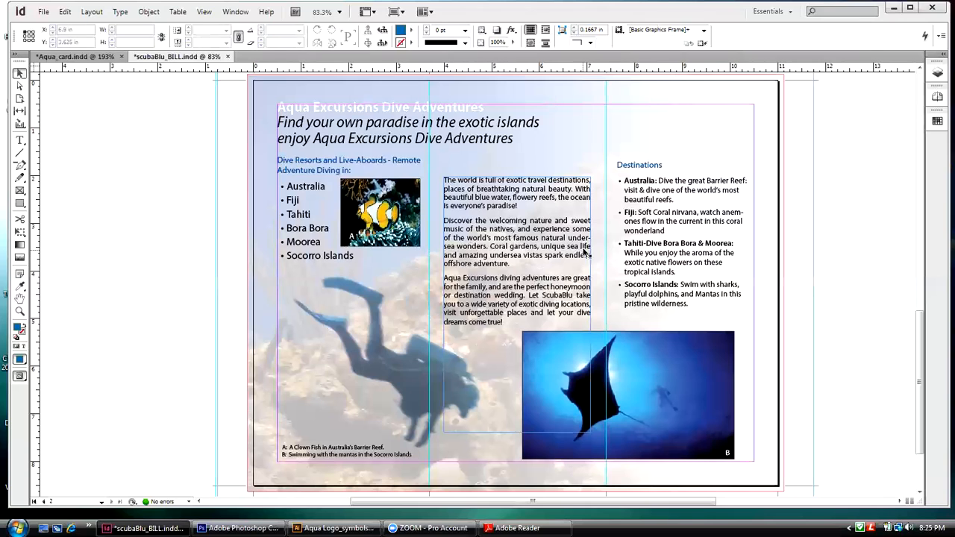
pyautogui.hotkey('ctrl', 'd')
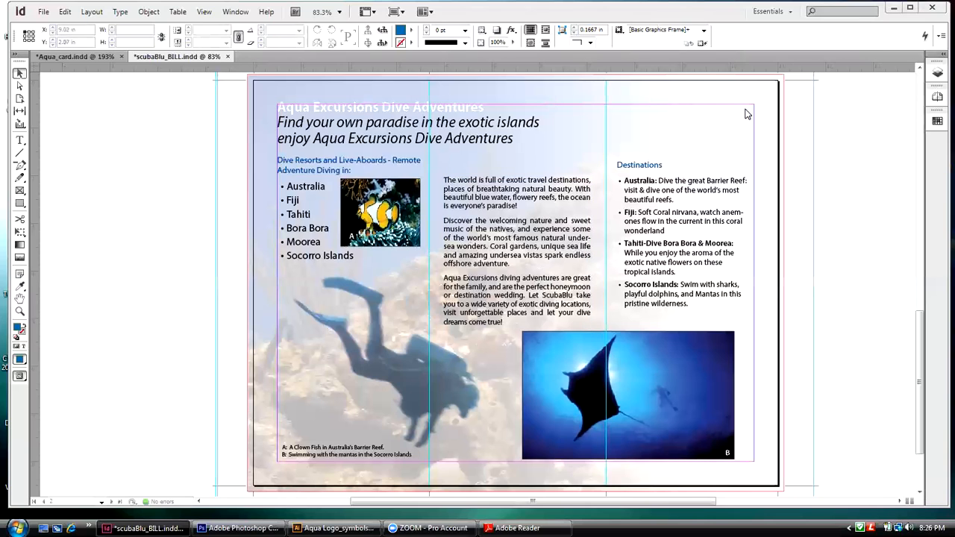
# Step: Try widening the middle column's text frame to about 3.21 in, undo the change, and deselect the frame
pyautogui.click(575, 238)
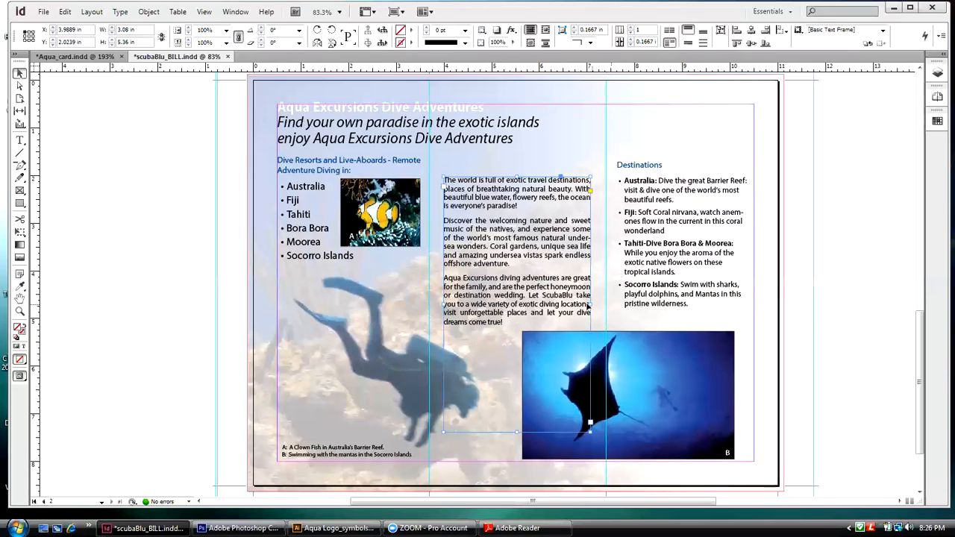
pyautogui.moveTo(593, 304); pyautogui.dragTo(597, 303)
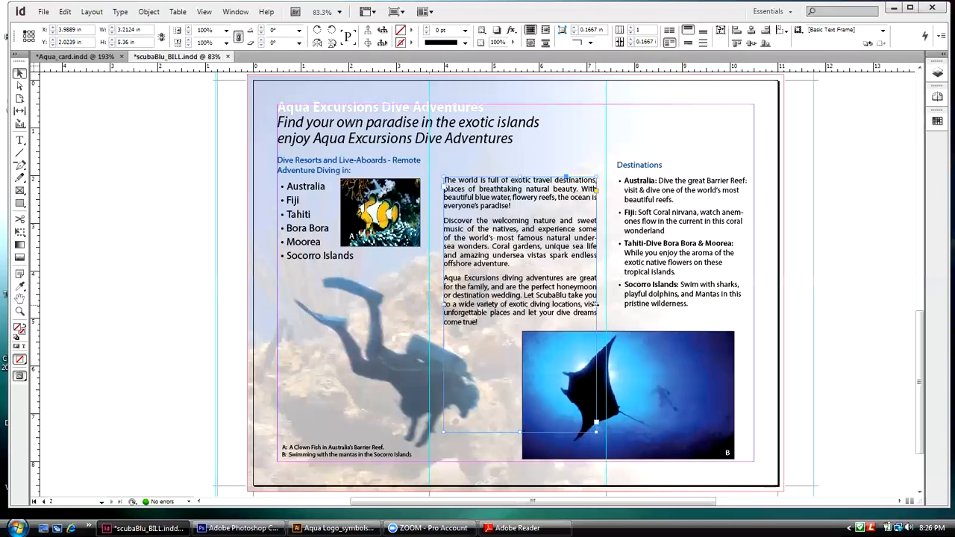
pyautogui.hotkey('ctrl', 'z')
pyautogui.click(192, 187)
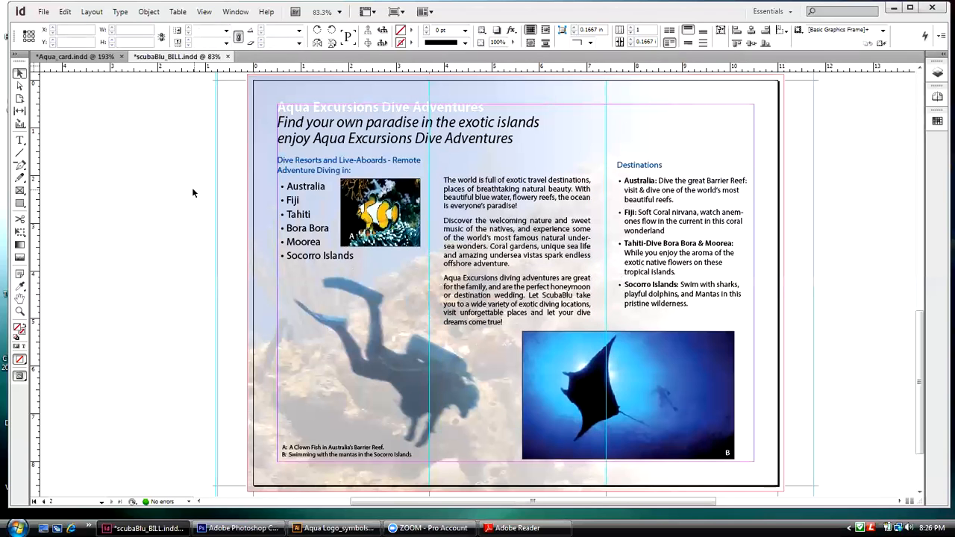
pyautogui.click(587, 243)
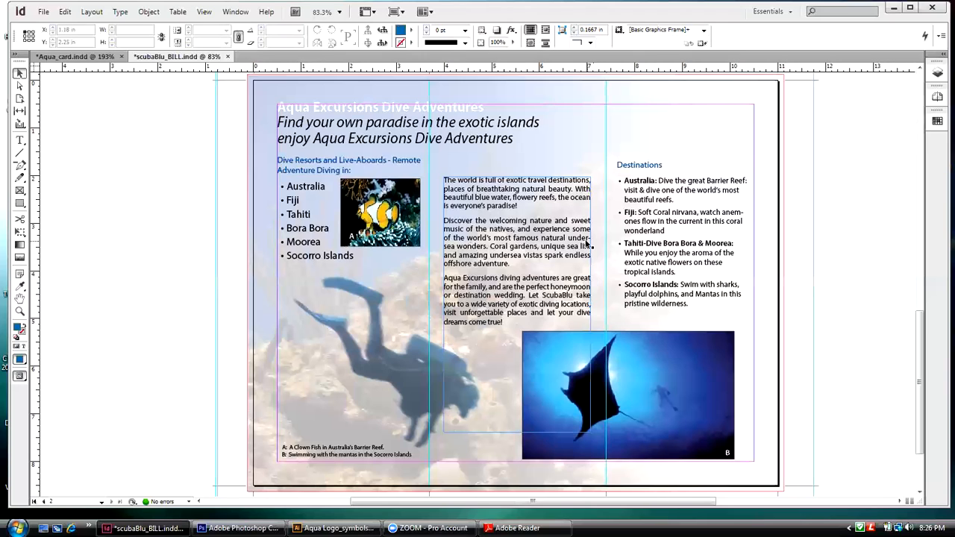
pyautogui.click(780, 243)
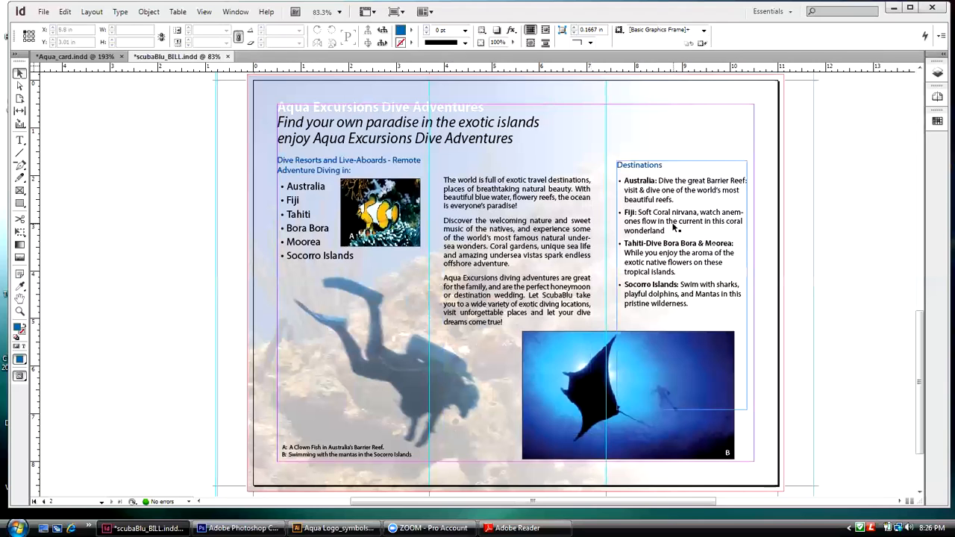
# Step: Widen the Destinations text frame to 2.875 in so its outer edge meets the page margin, and deselect it
pyautogui.hotkey('ctrl', 'd')
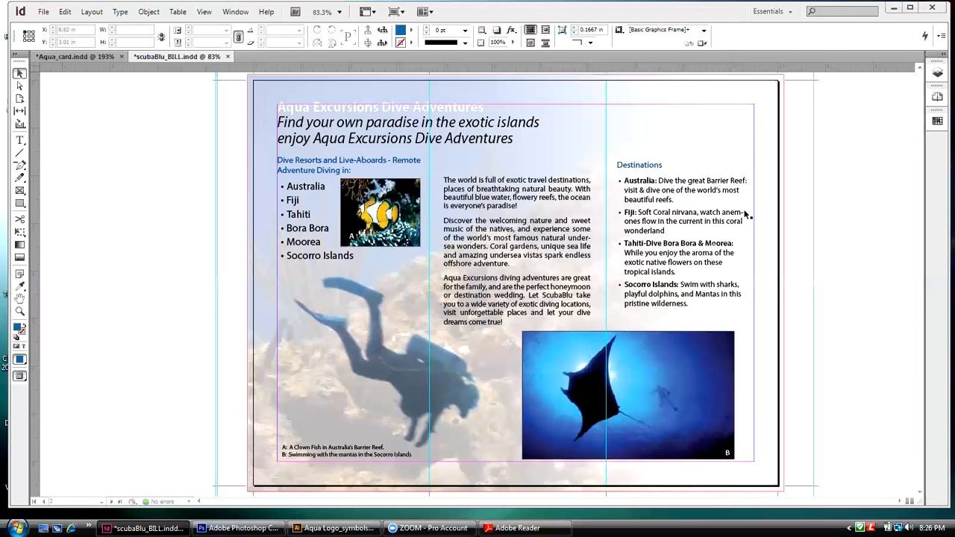
pyautogui.click(727, 220)
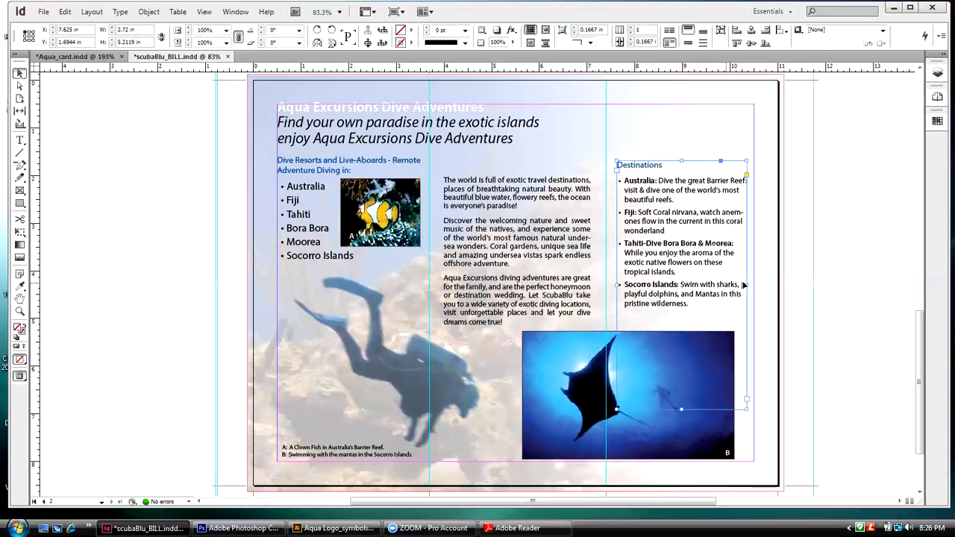
pyautogui.moveTo(747, 285); pyautogui.dragTo(753, 285)
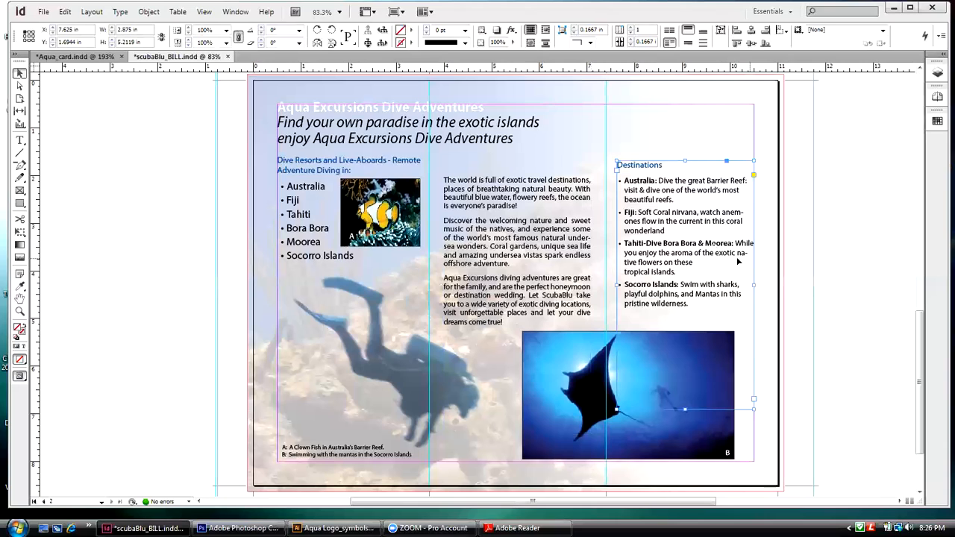
pyautogui.click(92, 118)
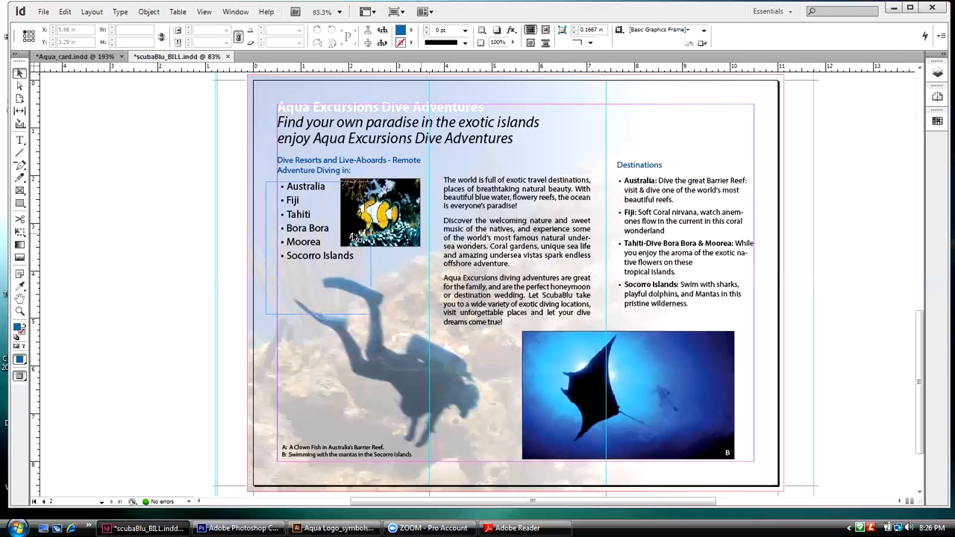
# Step: Fit the text frame of the bulleted list from Australia to Socorro Islands to its content
pyautogui.click(349, 231)
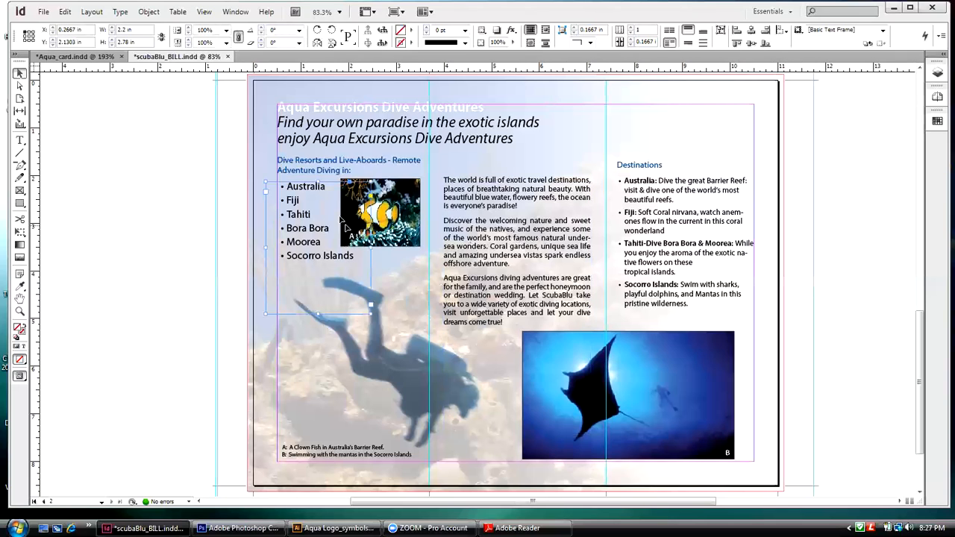
pyautogui.click(152, 15)
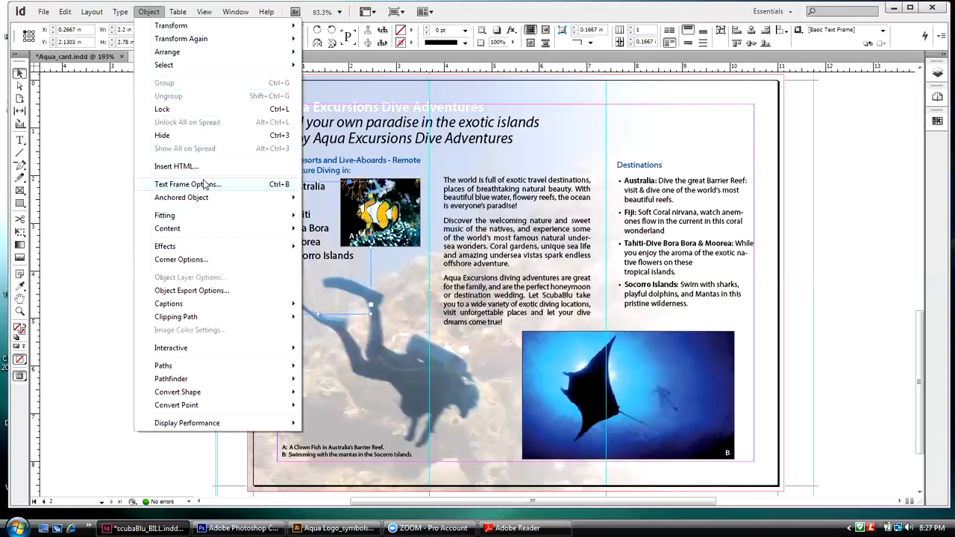
pyautogui.moveTo(93, 12)
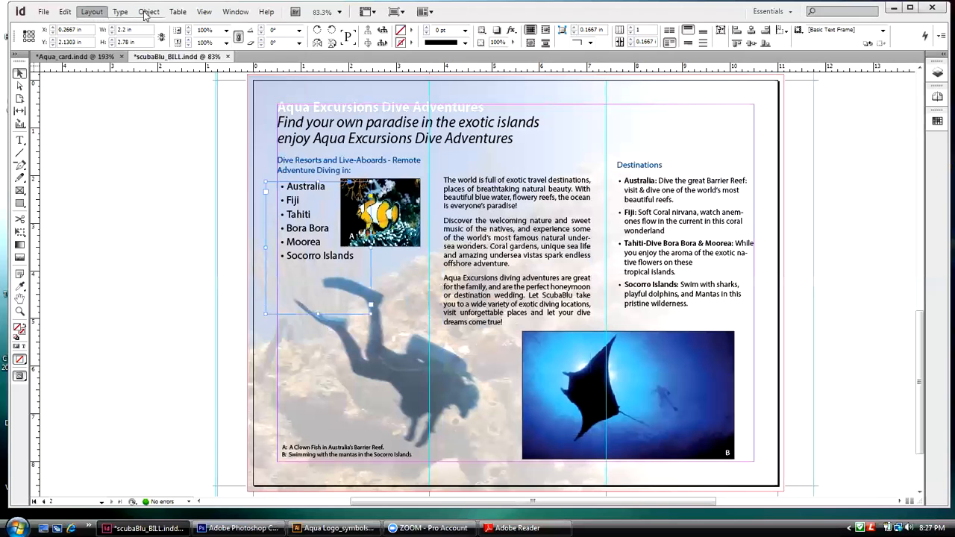
pyautogui.moveTo(148, 12)
pyautogui.moveTo(171, 203)
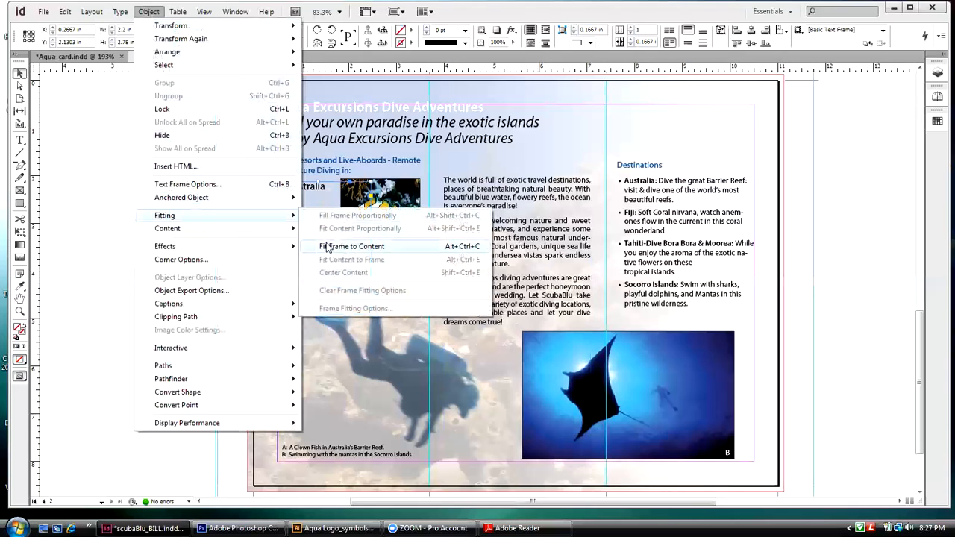
pyautogui.click(327, 247)
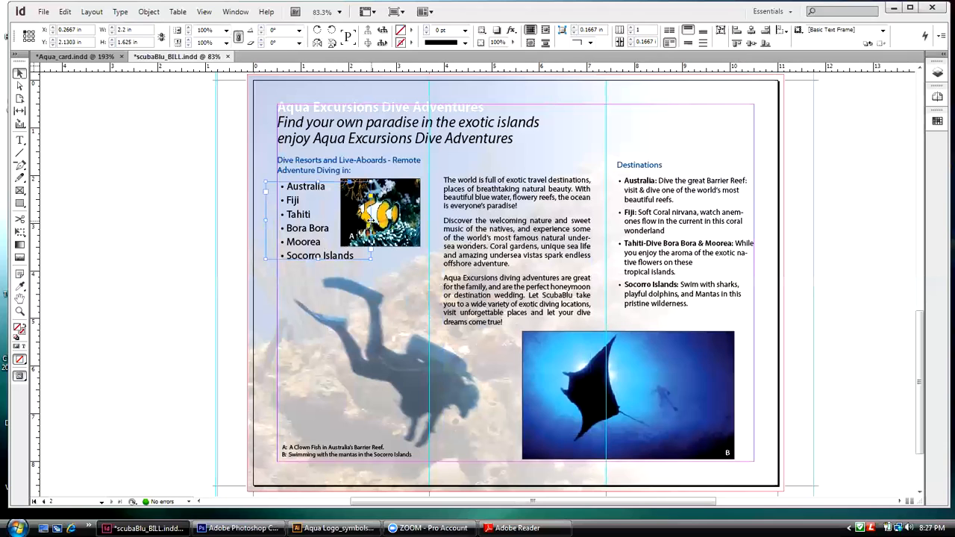
# Step: Send the bulleted destination list's frame to the back of the stacking order
pyautogui.click(140, 15)
pyautogui.moveTo(153, 52)
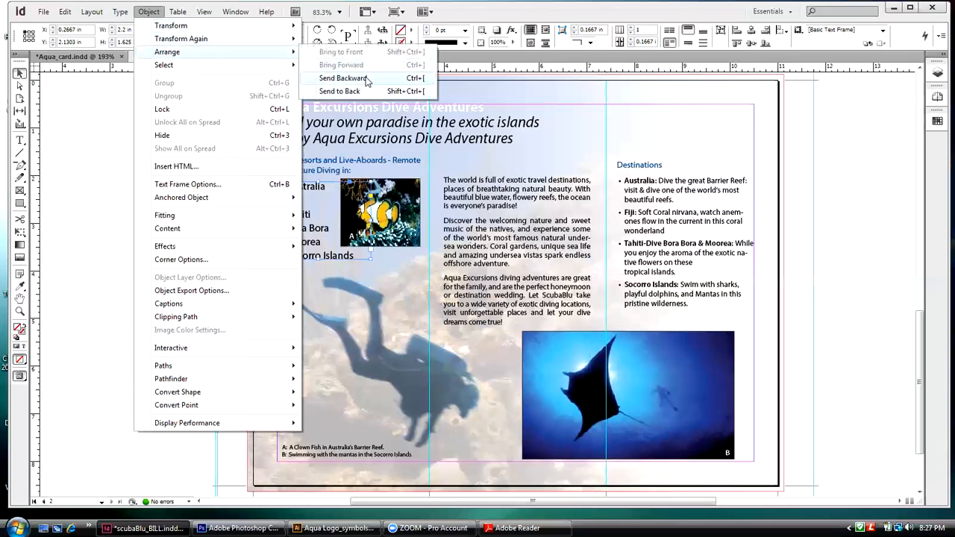
pyautogui.click(366, 91)
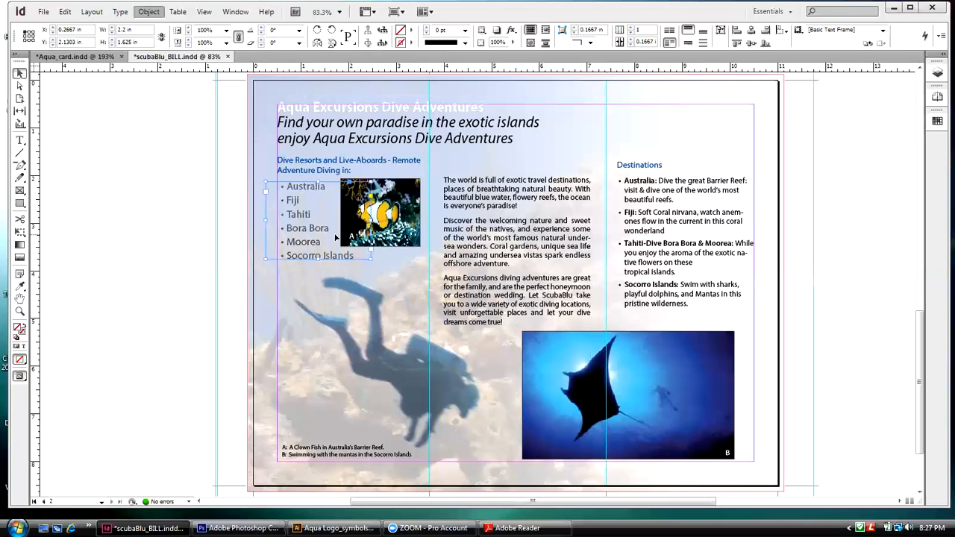
# Step: Nudge the "A" label on the clownfish photo slightly left, and deselect it
pyautogui.click(468, 279)
pyautogui.press('Left')
pyautogui.press('Left')
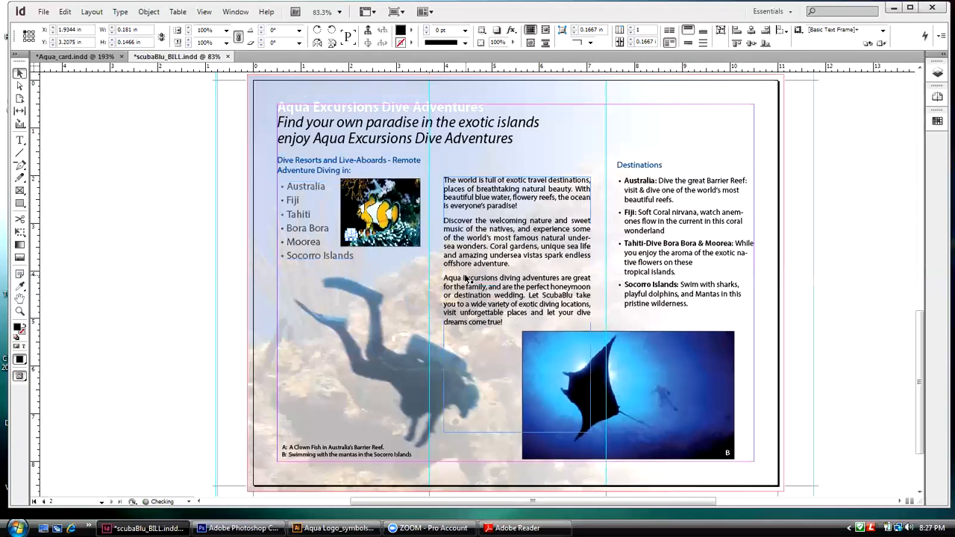
pyautogui.click(206, 148)
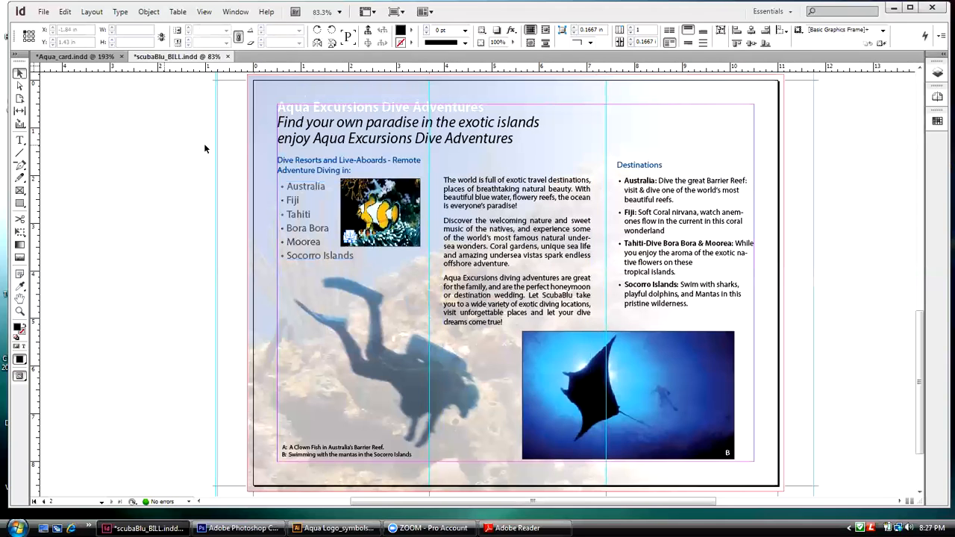
# Step: Send the full-page diver background image to the back, behind the bulleted list
pyautogui.click(258, 167)
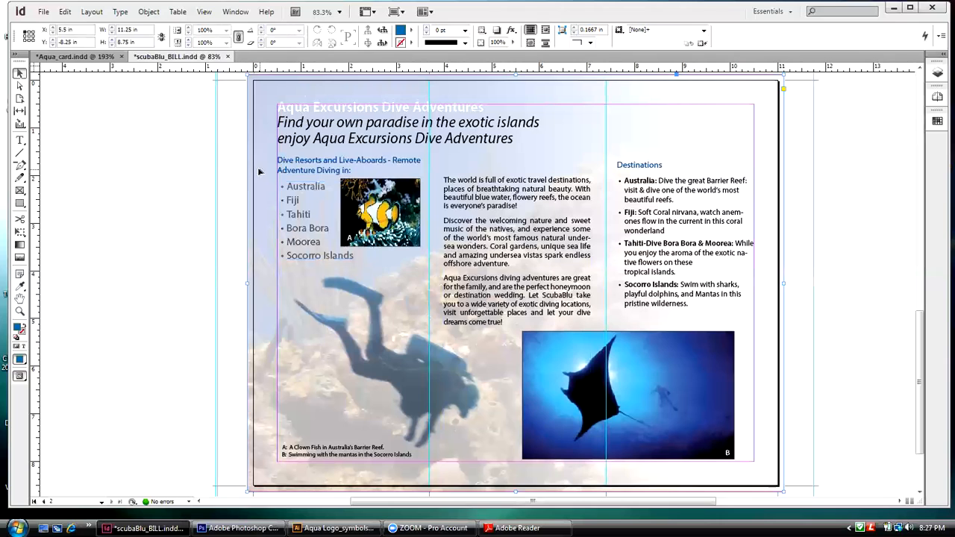
pyautogui.click(149, 11)
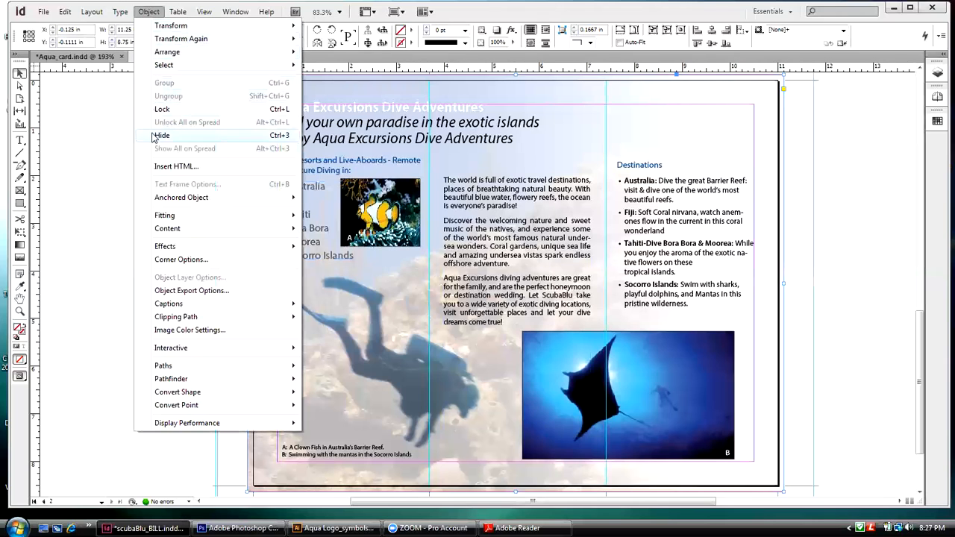
pyautogui.moveTo(149, 29)
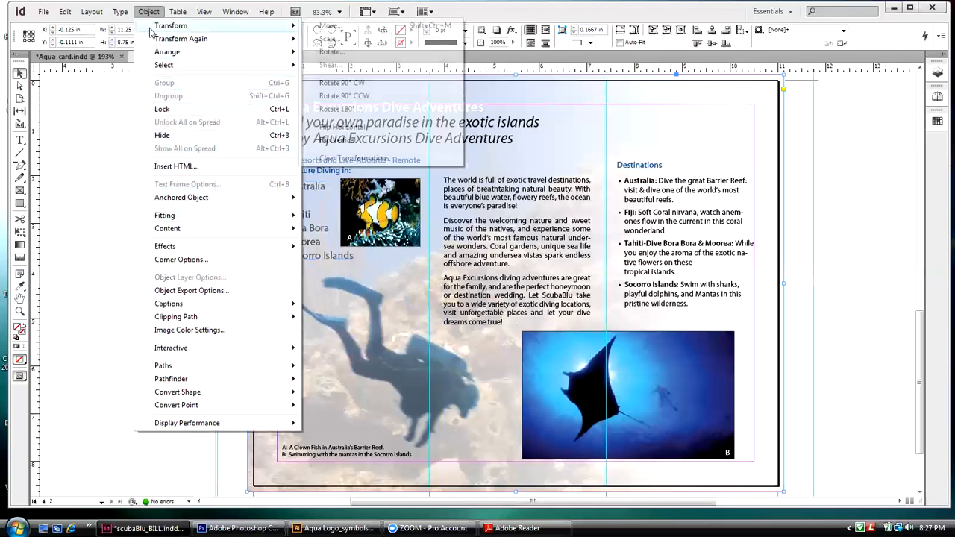
pyautogui.moveTo(154, 54)
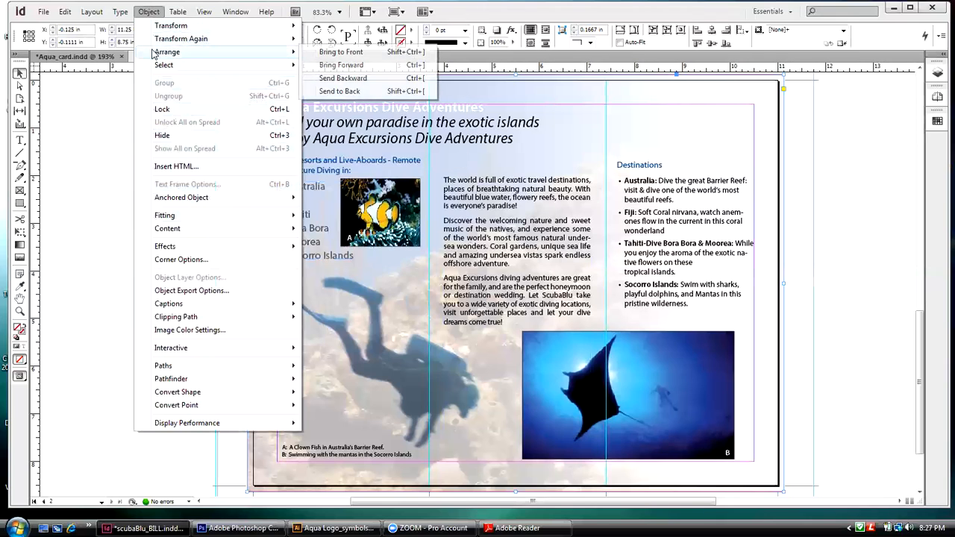
pyautogui.click(379, 91)
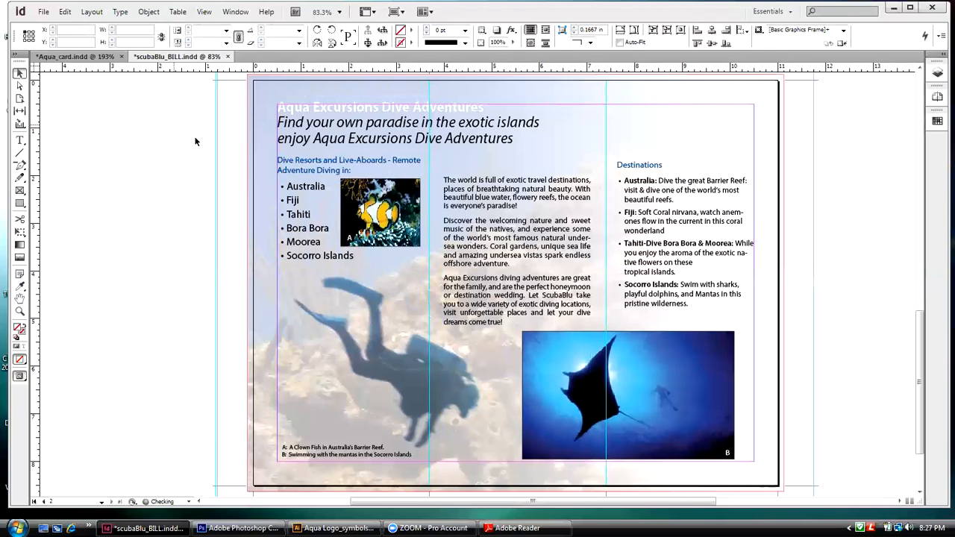
# Step: Nudge the clownfish photo's "A" label slightly down, and deselect it
pyautogui.click(351, 239)
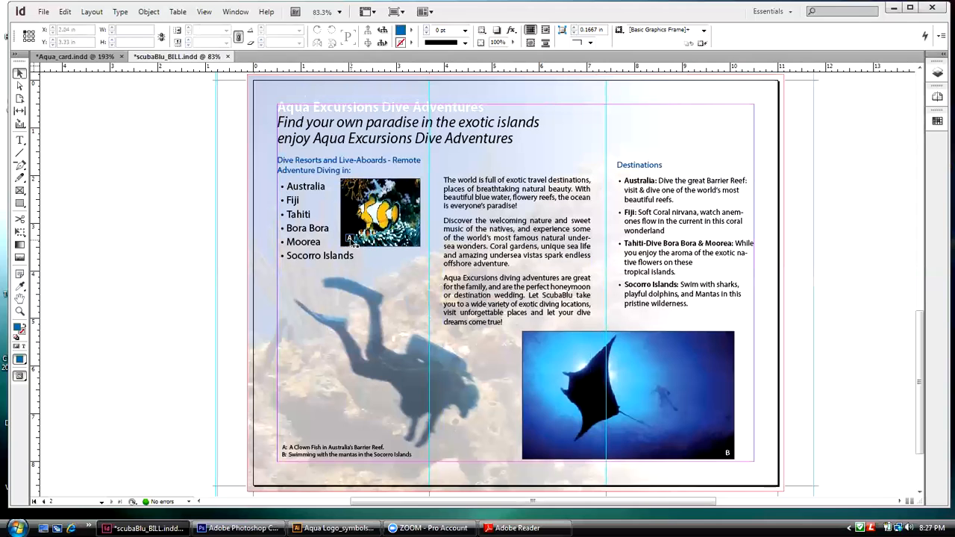
pyautogui.click(458, 246)
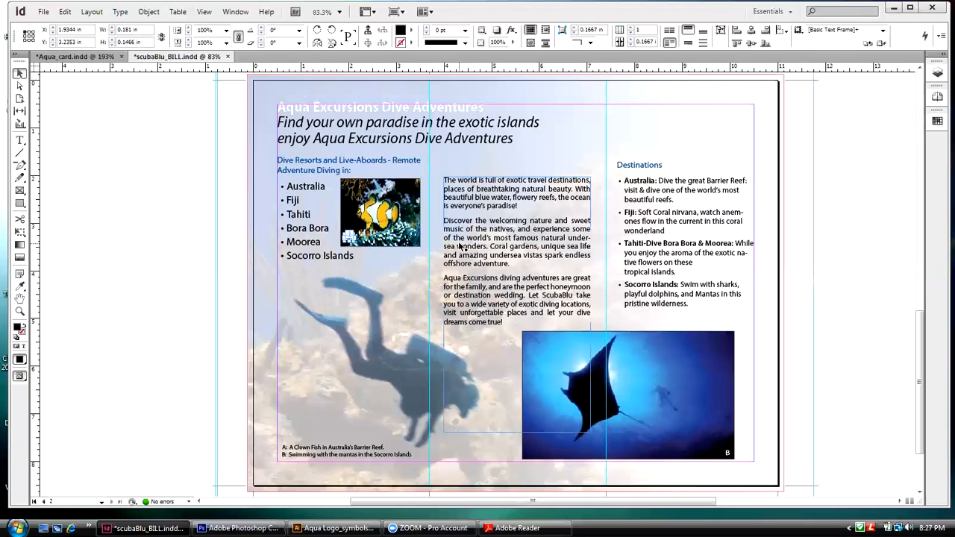
pyautogui.click(110, 195)
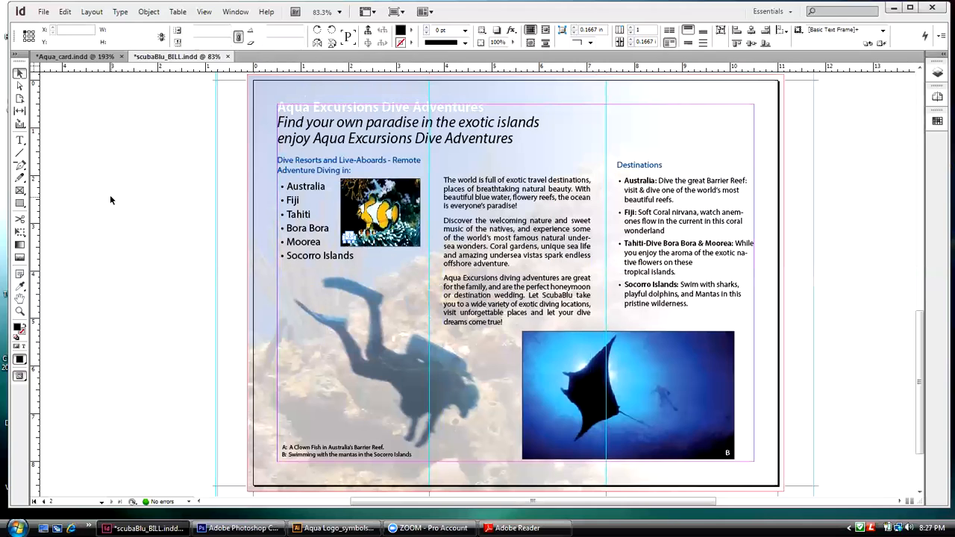
# Step: Deselect everything in the brochure and go to page 1 of the document
pyautogui.click(346, 458)
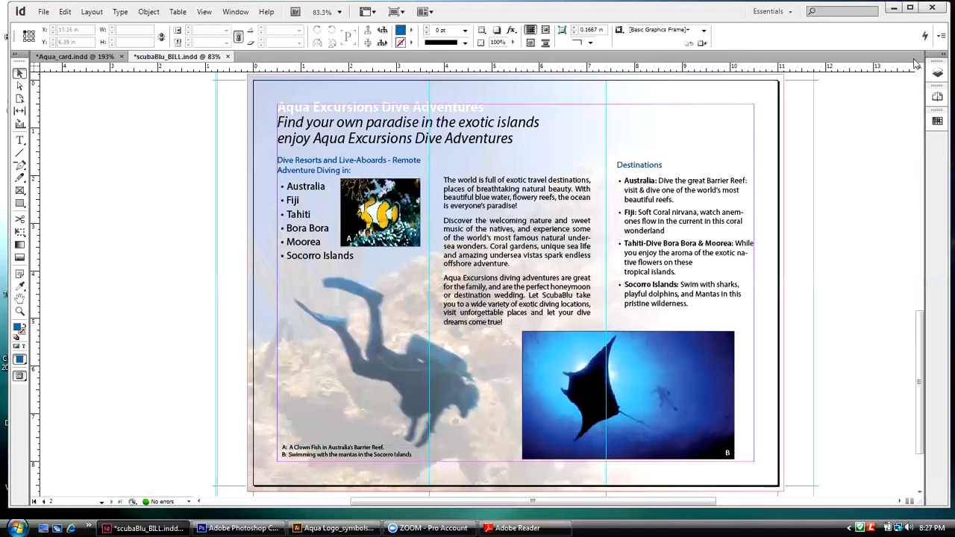
pyautogui.click(937, 97)
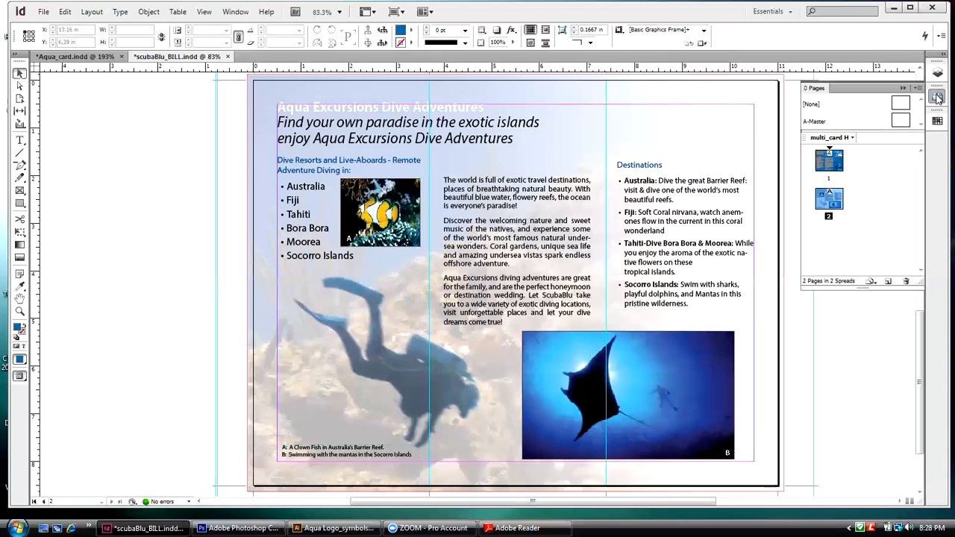
pyautogui.doubleClick(828, 160)
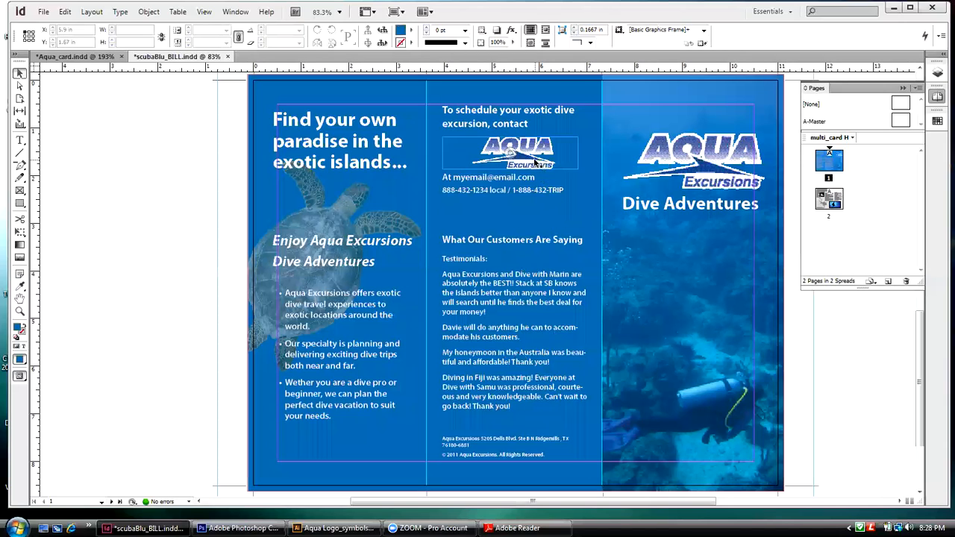
# Step: Review the Package summary of the brochure's fonts, links and images, and leave it without packaging
pyautogui.click(44, 13)
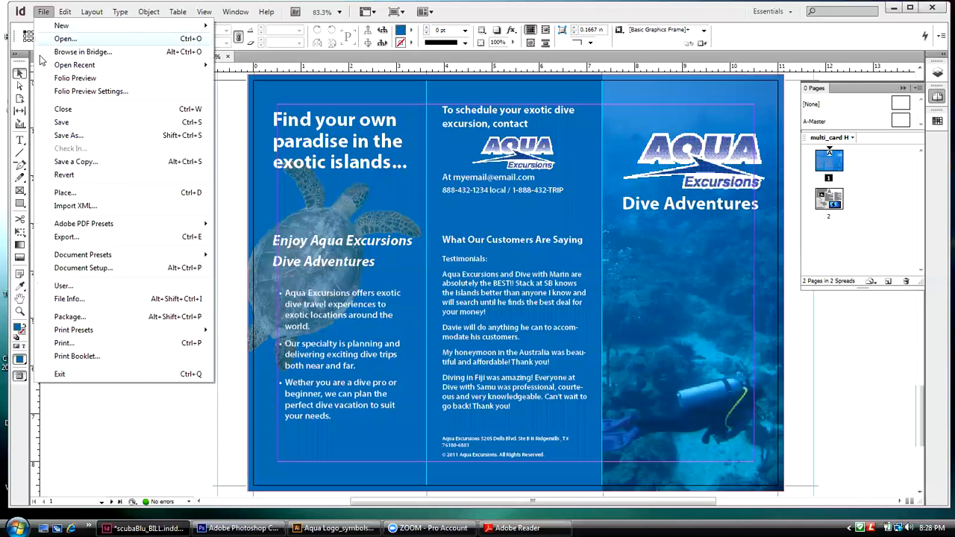
pyautogui.click(54, 317)
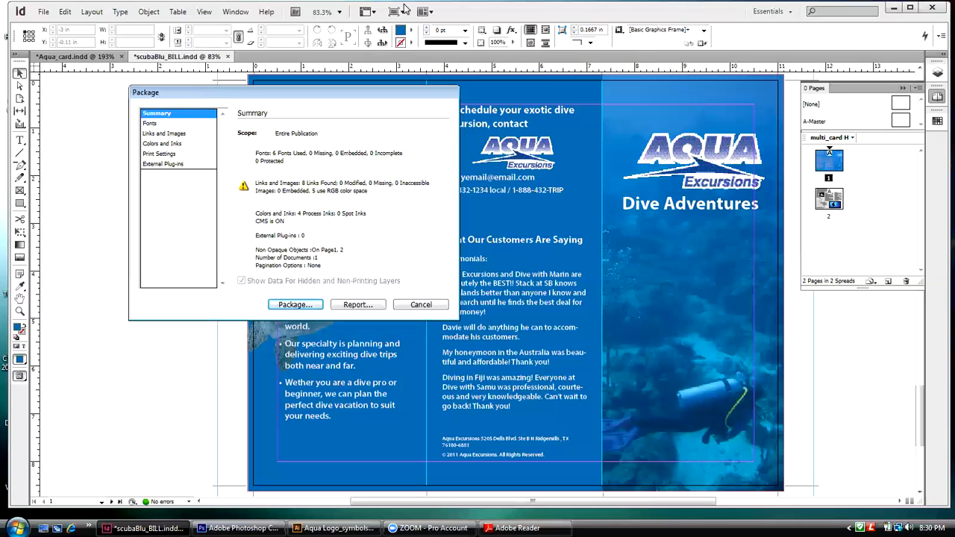
pyautogui.click(420, 306)
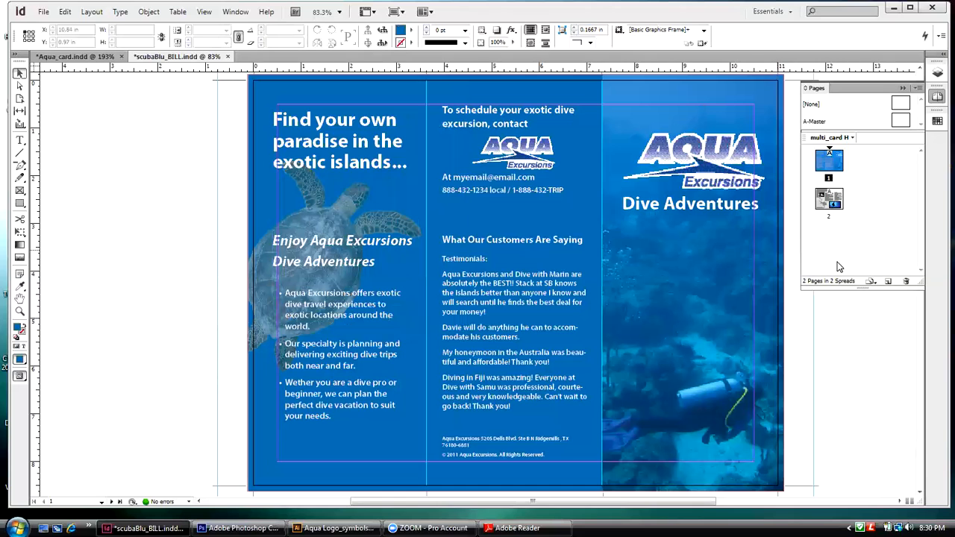
# Step: Shrink the InDesign window, display the document's linked files over page 1, and enlarge the file list
pyautogui.doubleClick(699, 18)
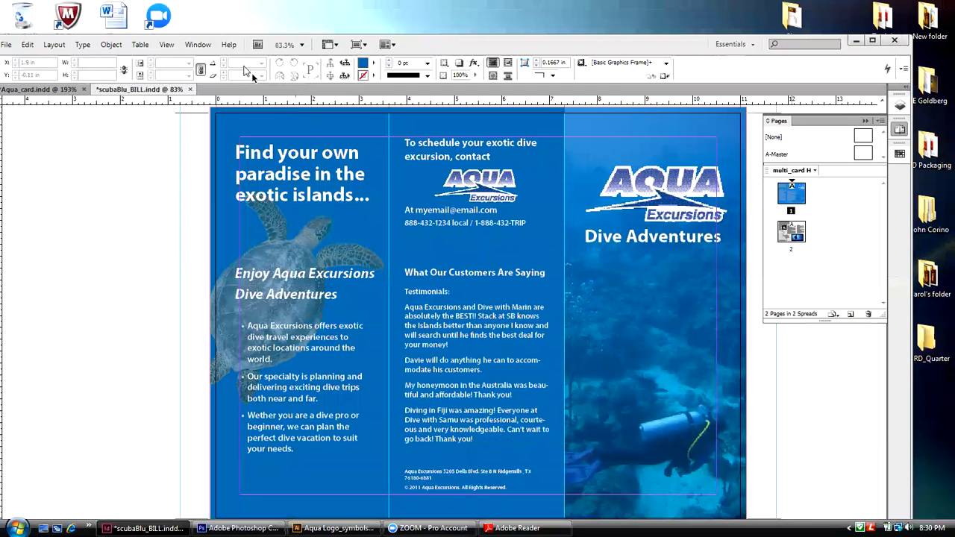
pyautogui.click(192, 45)
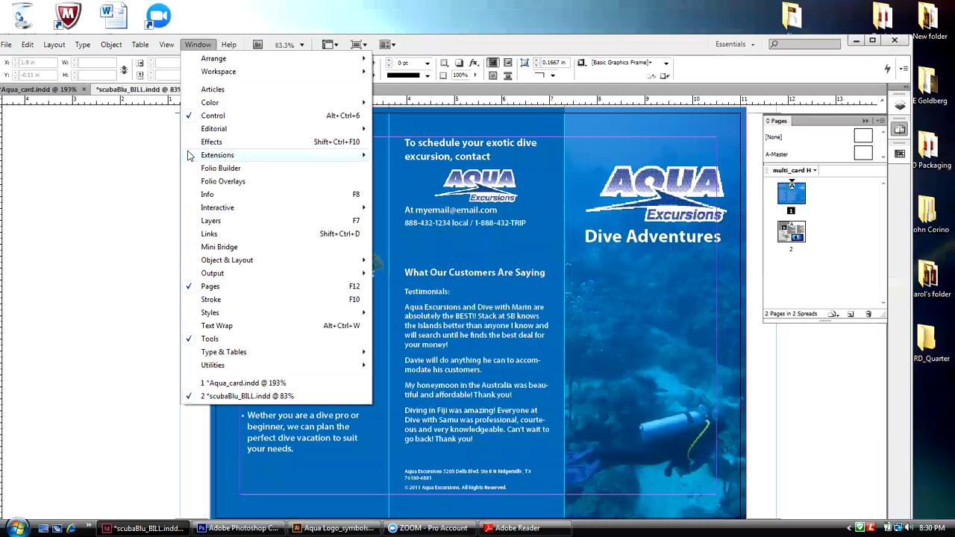
pyautogui.click(209, 233)
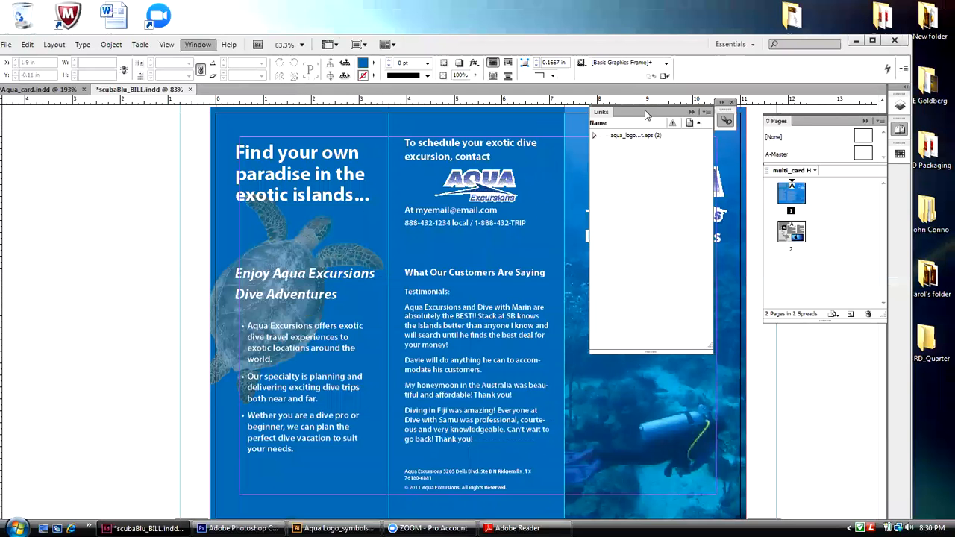
pyautogui.moveTo(595, 119); pyautogui.dragTo(424, 170)
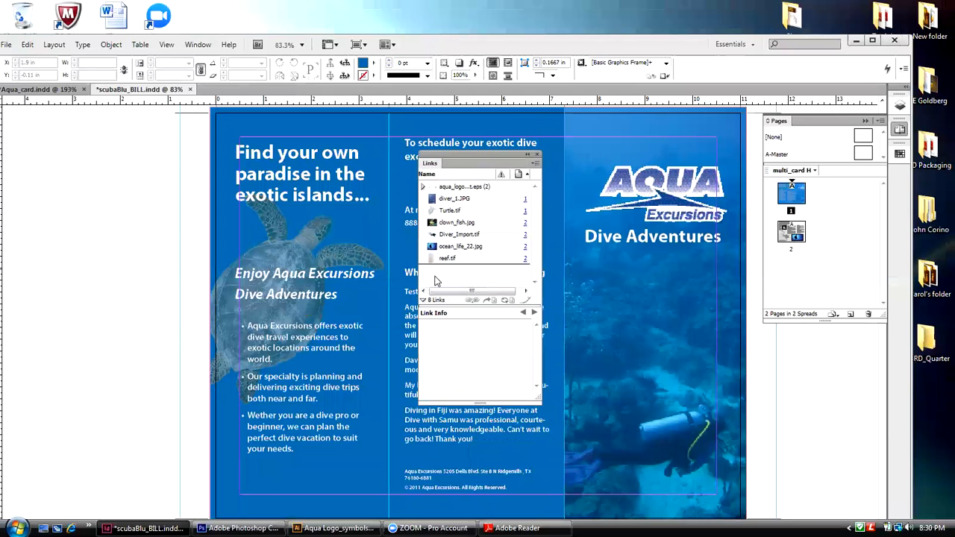
pyautogui.moveTo(471, 306); pyautogui.dragTo(470, 341)
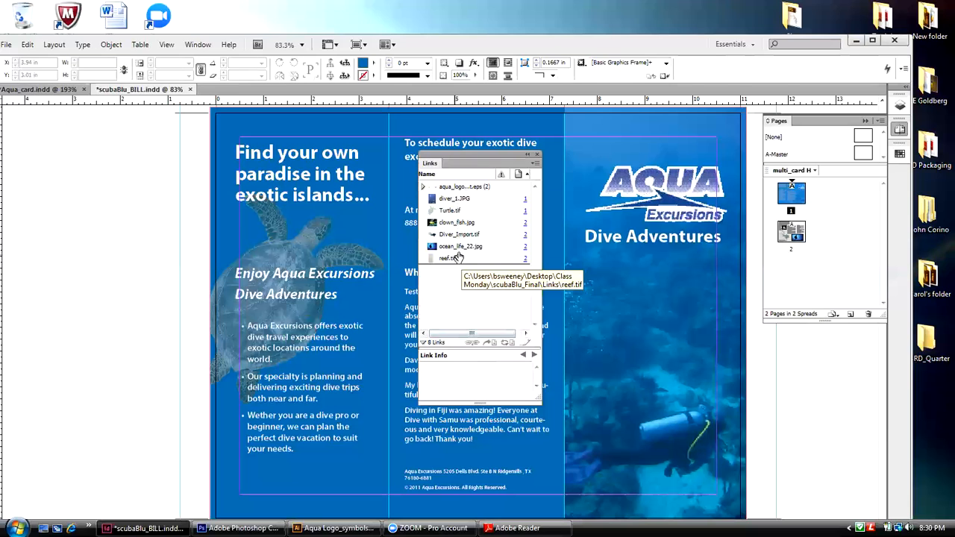
# Step: Select the diver_1.JPG link, reverse the page sorting, and widen the links list with its status and page columns
pyautogui.click(487, 202)
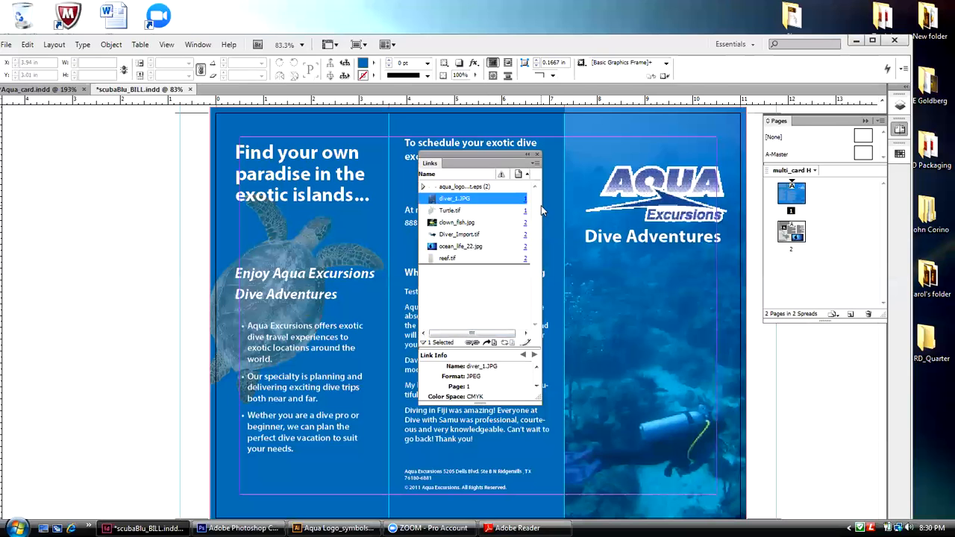
pyautogui.moveTo(541, 208); pyautogui.dragTo(745, 200)
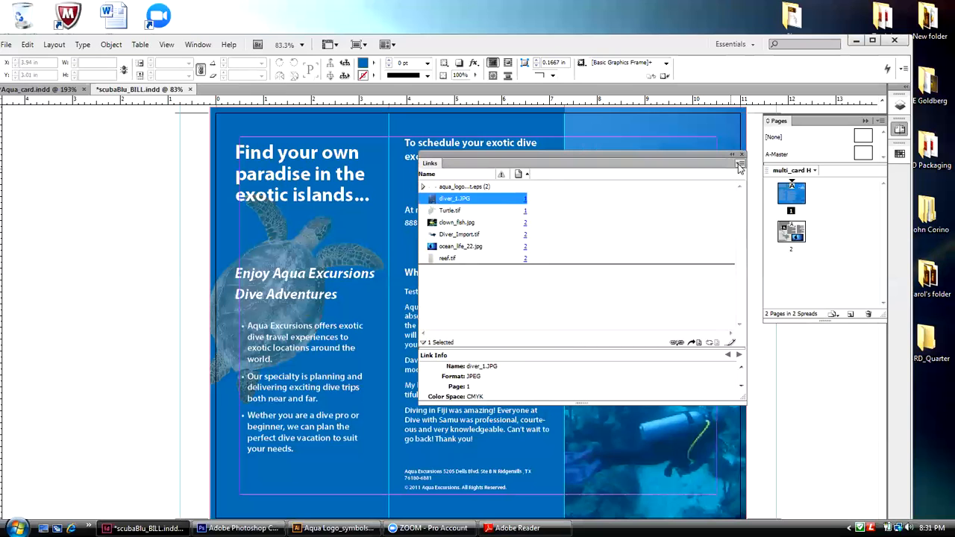
pyautogui.click(522, 175)
pyautogui.moveTo(528, 174); pyautogui.dragTo(588, 183)
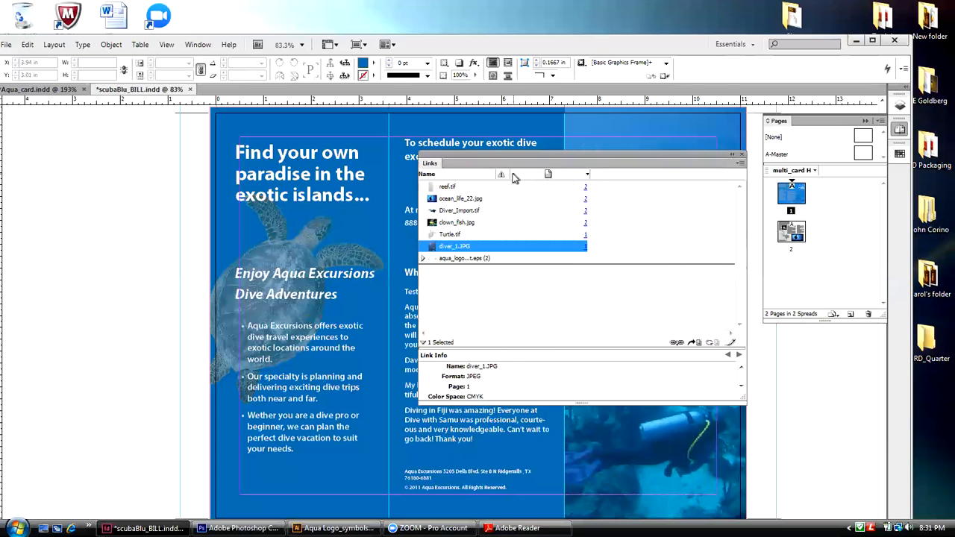
pyautogui.moveTo(504, 173); pyautogui.dragTo(567, 174)
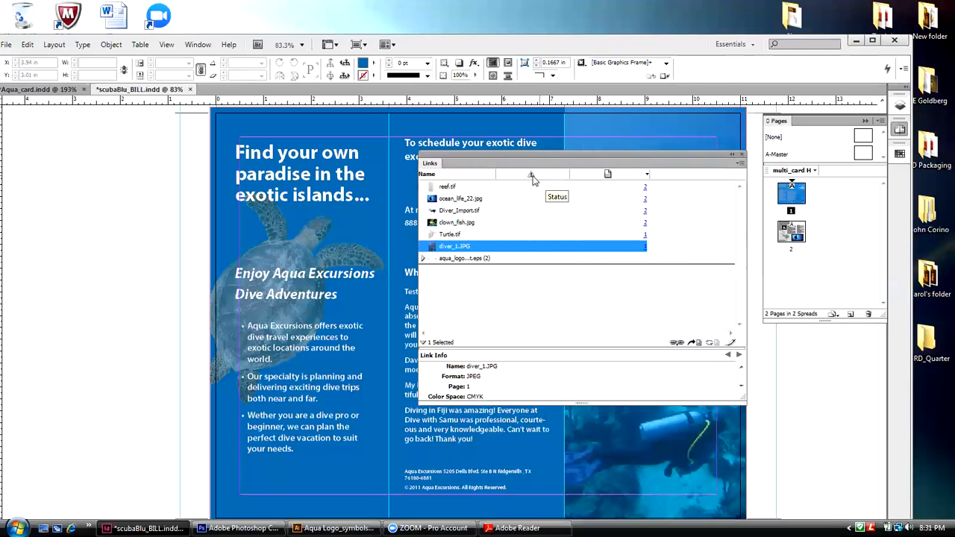
pyautogui.moveTo(649, 175); pyautogui.dragTo(545, 176)
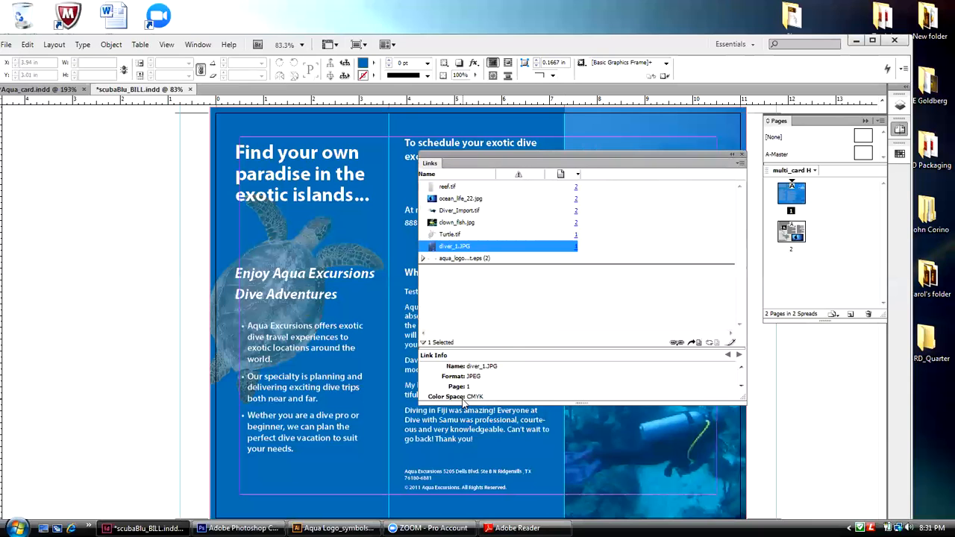
# Step: Examine the link information of aqua_logo_start.eps and Turtle.tif, including format, color space, resolution and file path, enlarging the details area
pyautogui.click(460, 259)
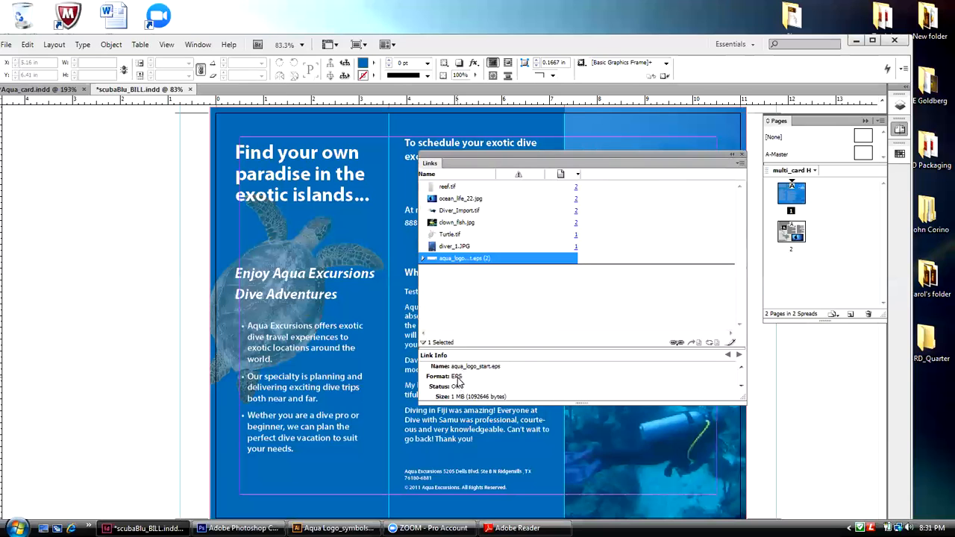
pyautogui.moveTo(595, 402); pyautogui.dragTo(594, 435)
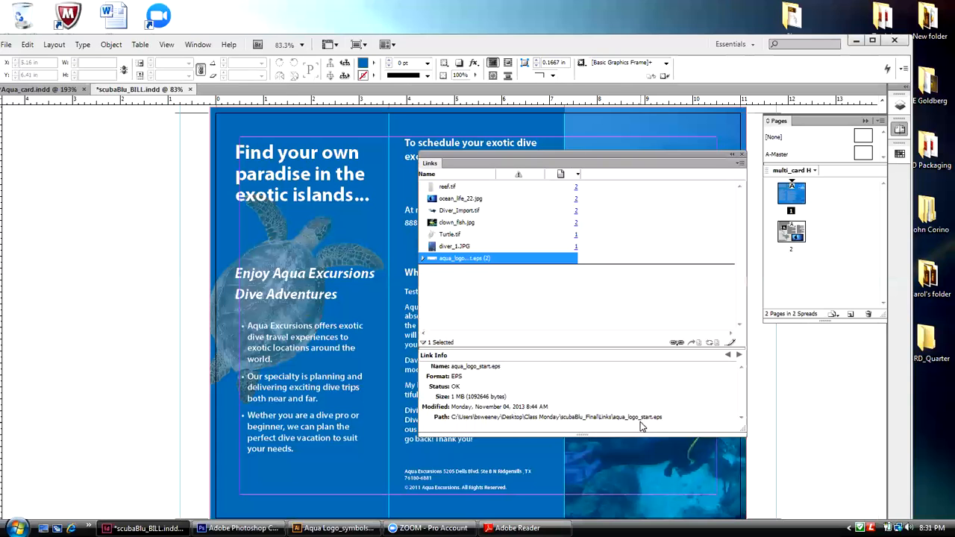
pyautogui.click(456, 236)
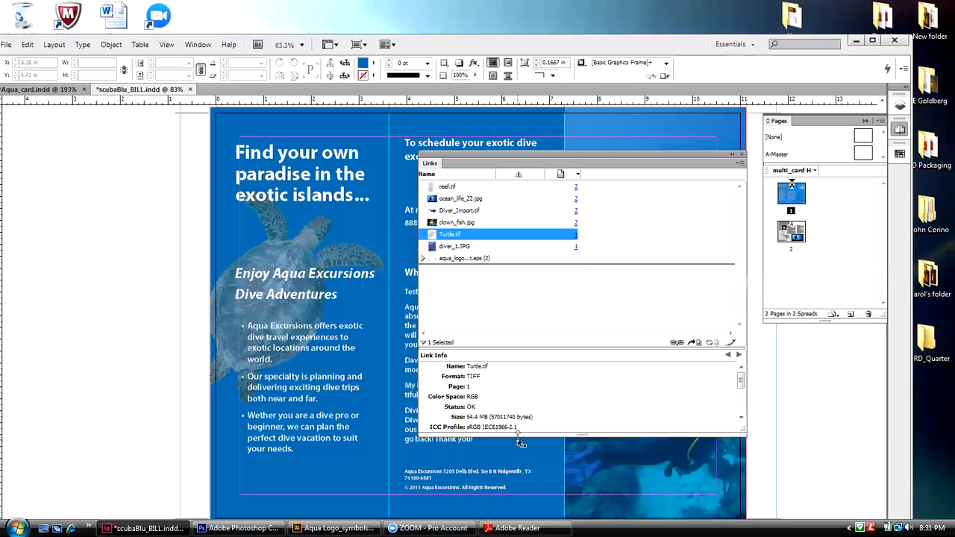
pyautogui.moveTo(520, 443); pyautogui.dragTo(514, 509)
pyautogui.scroll(-3, 740, 470)
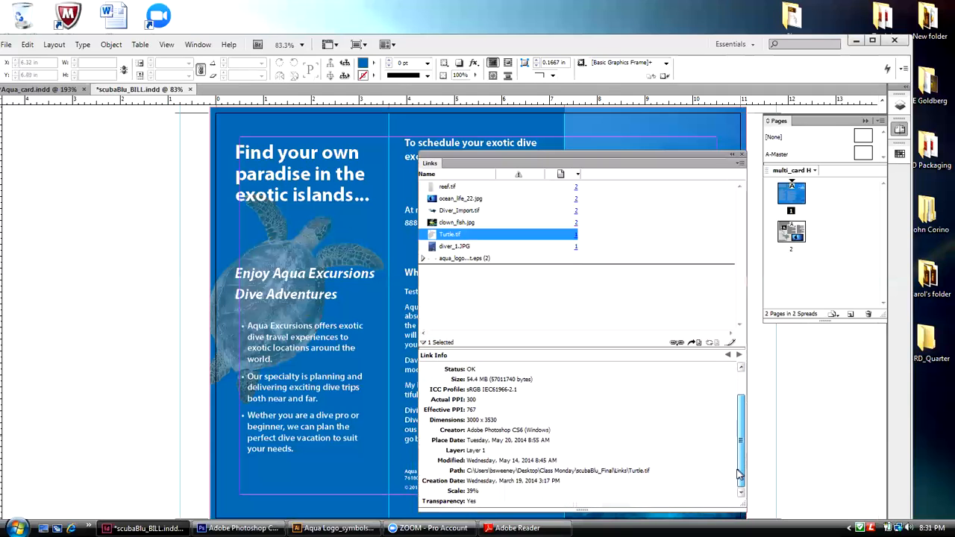
pyautogui.moveTo(740, 473); pyautogui.dragTo(737, 444)
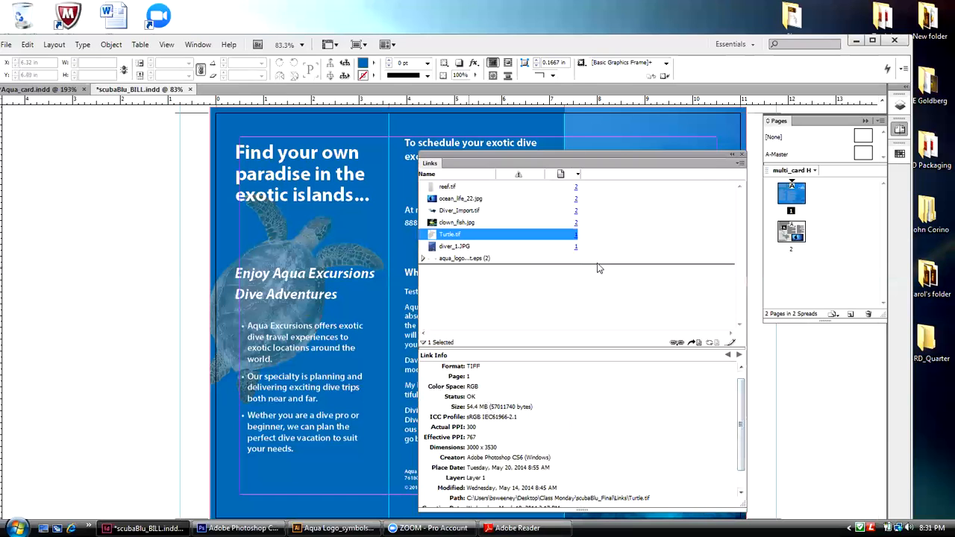
# Step: Open the linked Turtle.tif for editing in Adobe Photoshop CS6
pyautogui.click(740, 164)
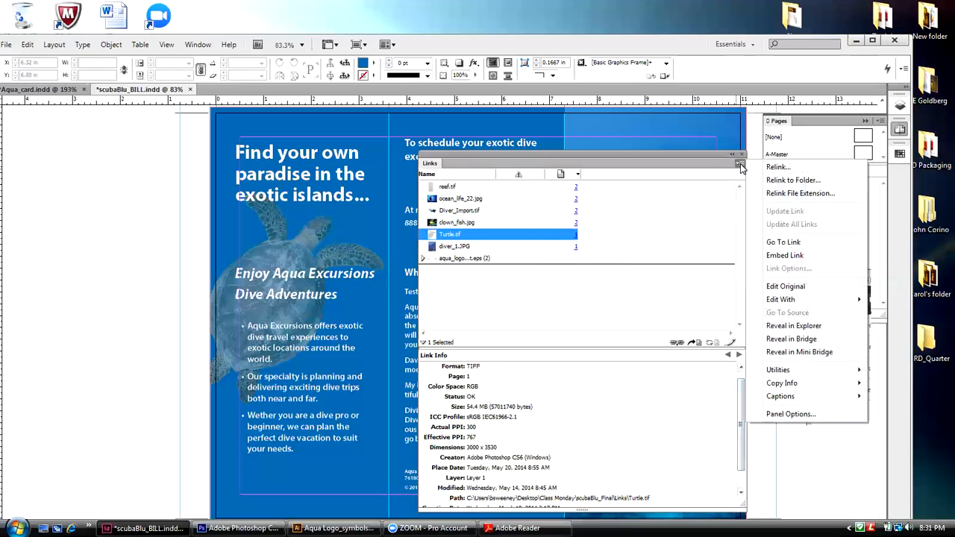
pyautogui.moveTo(804, 306)
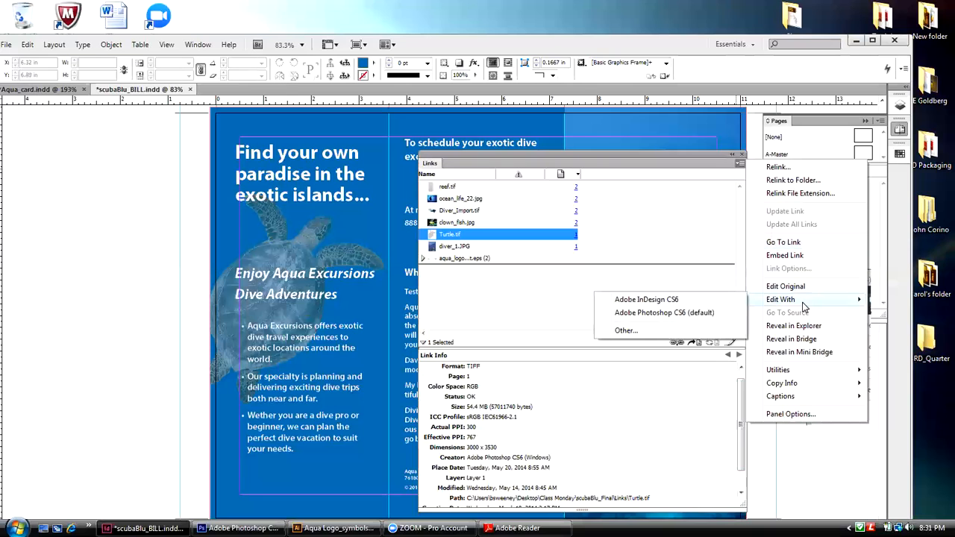
pyautogui.click(663, 315)
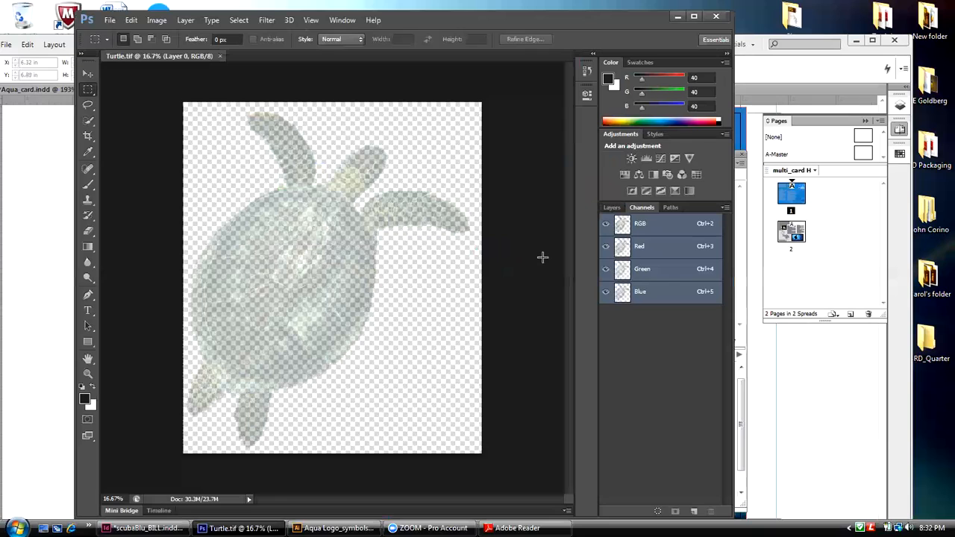
# Step: Convert Turtle.tif to CMYK Color mode, accepting the U.S. Web Coated (SWOP) v2 profile
pyautogui.click(155, 23)
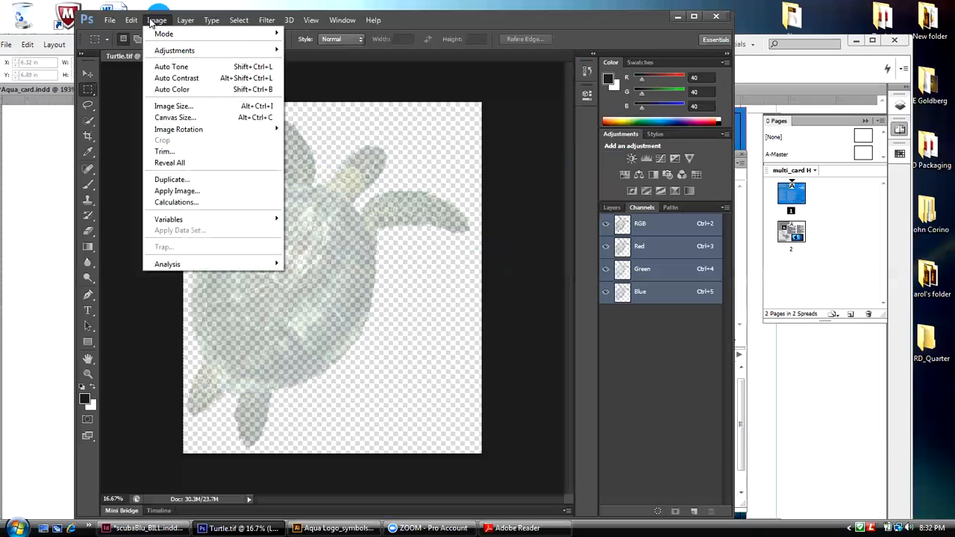
pyautogui.moveTo(153, 34)
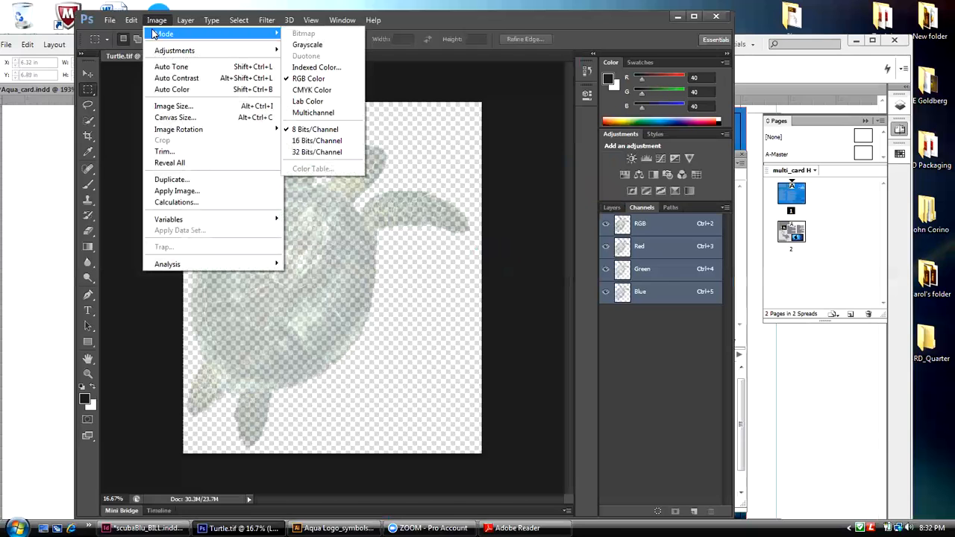
pyautogui.click(446, 22)
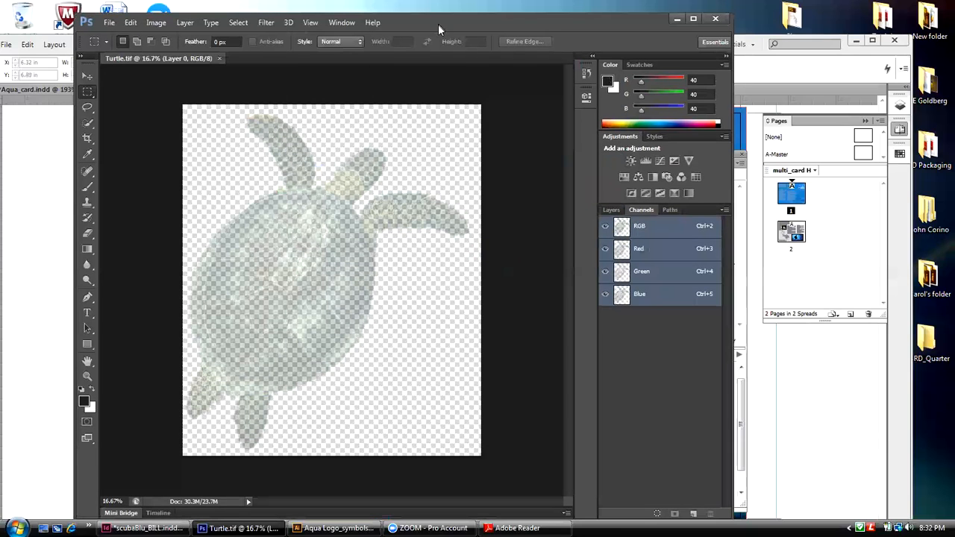
pyautogui.moveTo(437, 23); pyautogui.dragTo(428, 40)
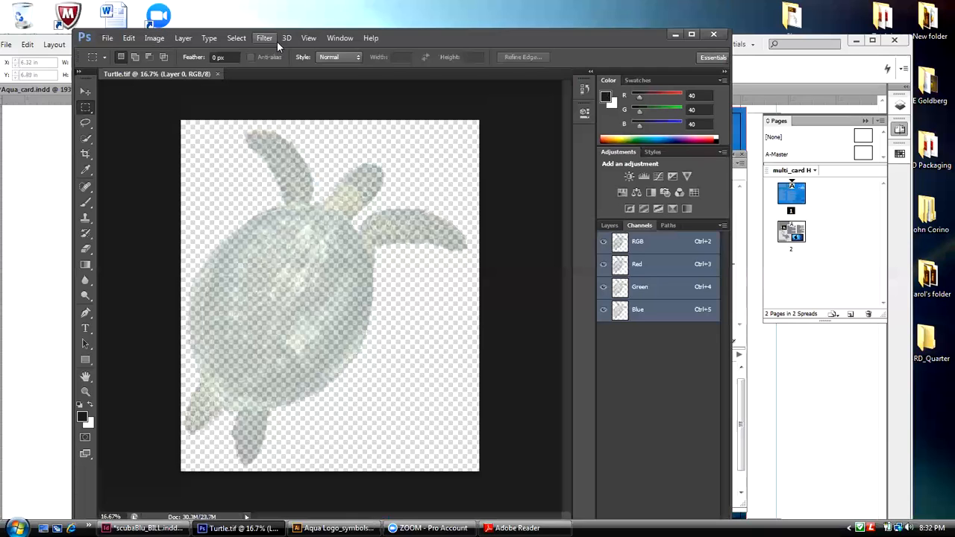
pyautogui.click(154, 38)
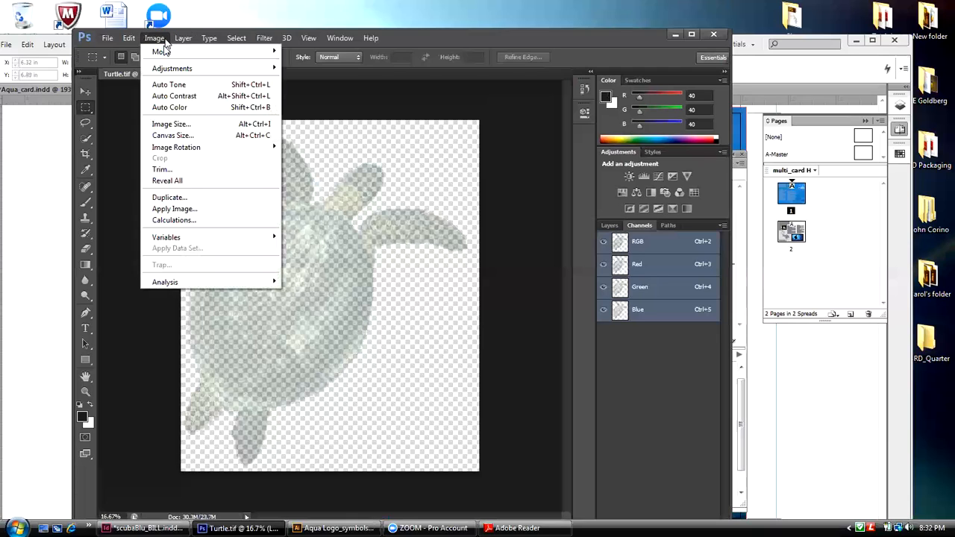
pyautogui.moveTo(164, 54)
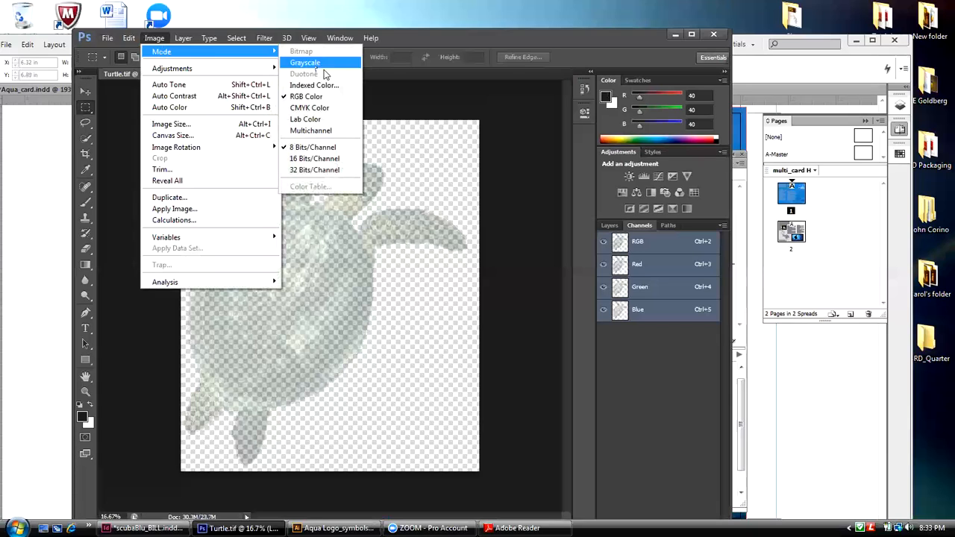
pyautogui.click(316, 107)
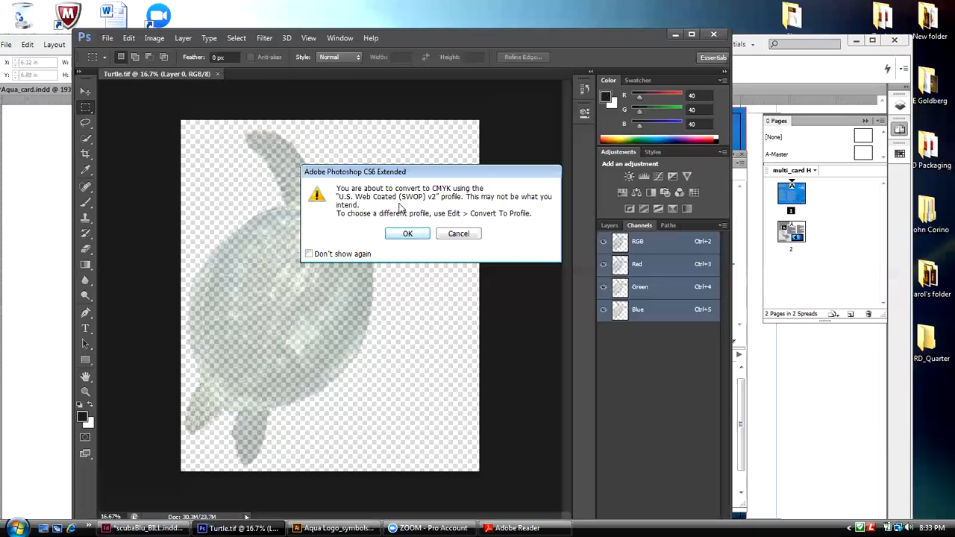
pyautogui.click(405, 234)
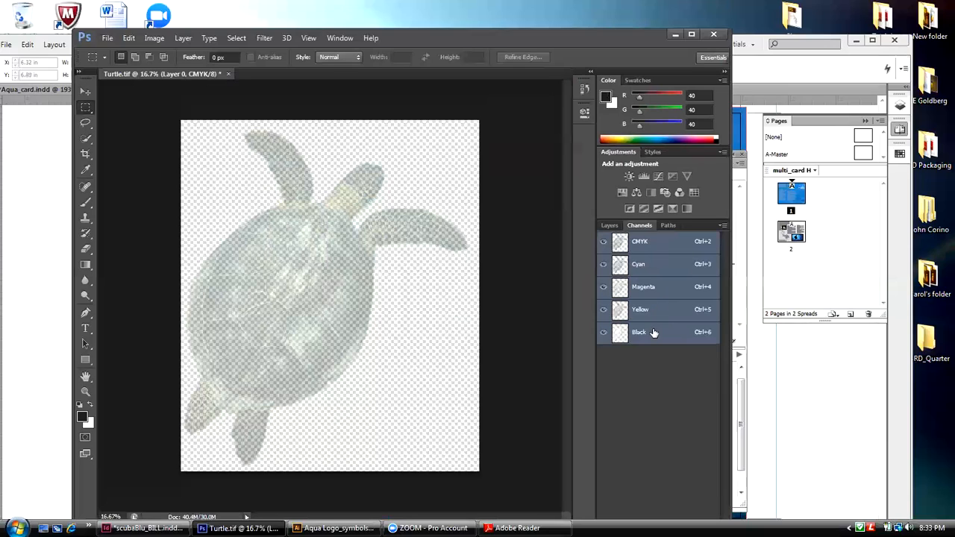
# Step: Close Turtle.tif and save its changes
pyautogui.click(228, 74)
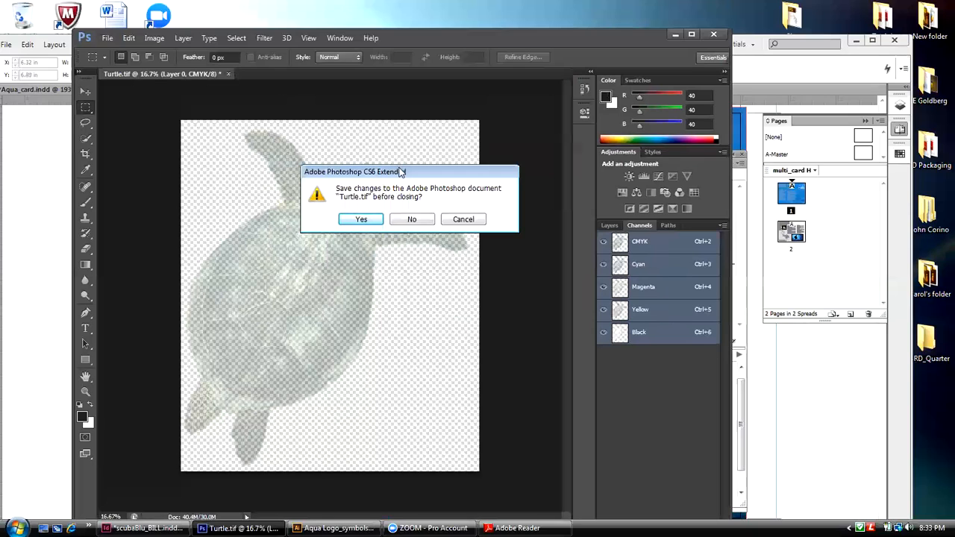
pyautogui.moveTo(401, 172); pyautogui.dragTo(485, 107)
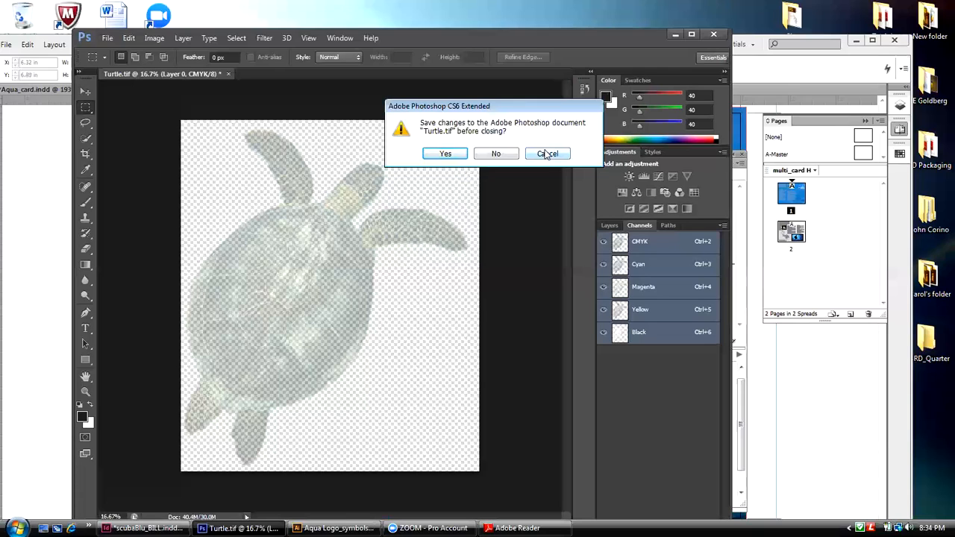
pyautogui.click(456, 156)
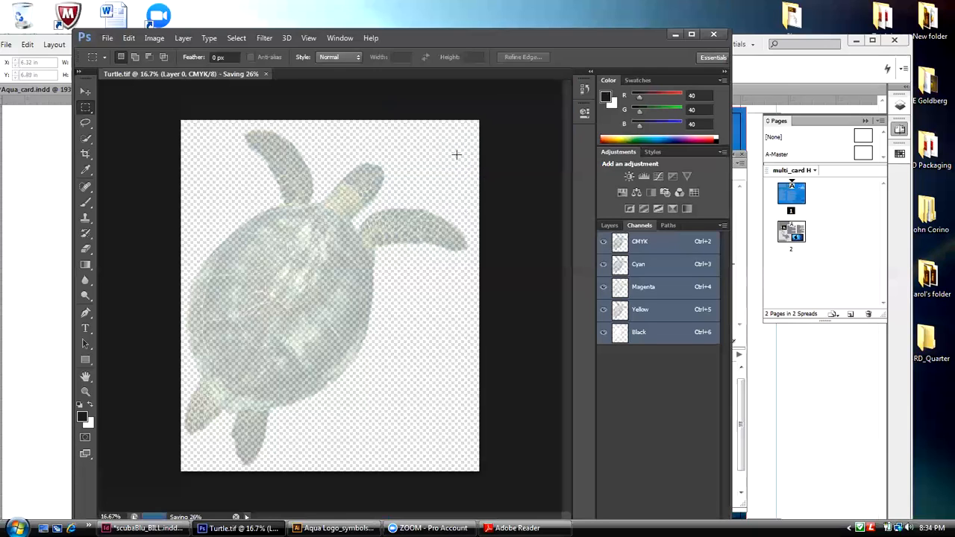
# Step: Accept that Turtle.tif closes once saving has completed, and return to the brochure in InDesign
pyautogui.click(266, 73)
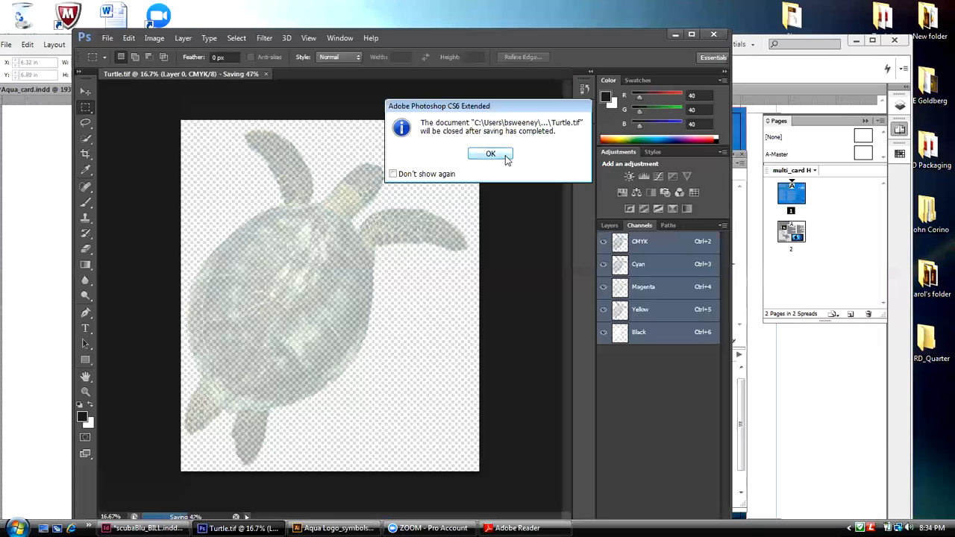
pyautogui.click(504, 155)
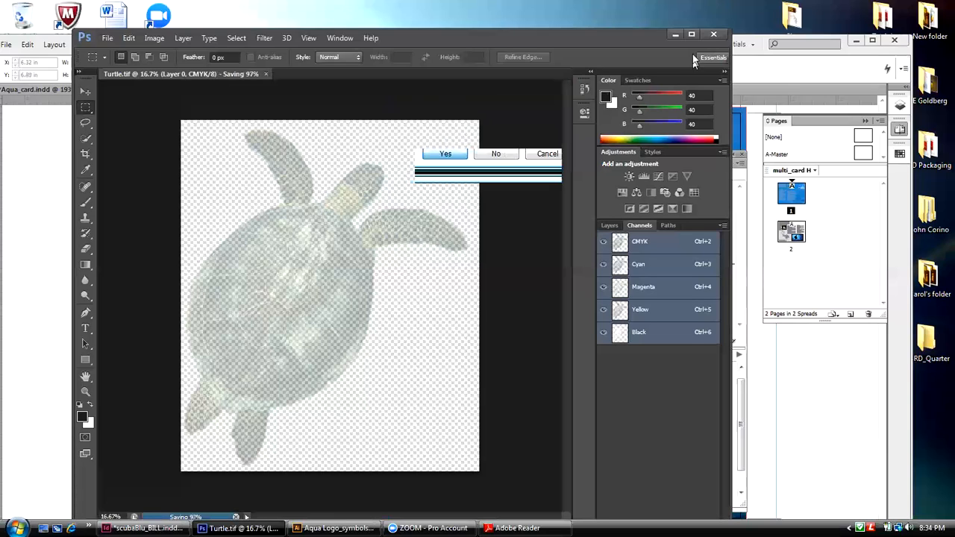
pyautogui.click(676, 33)
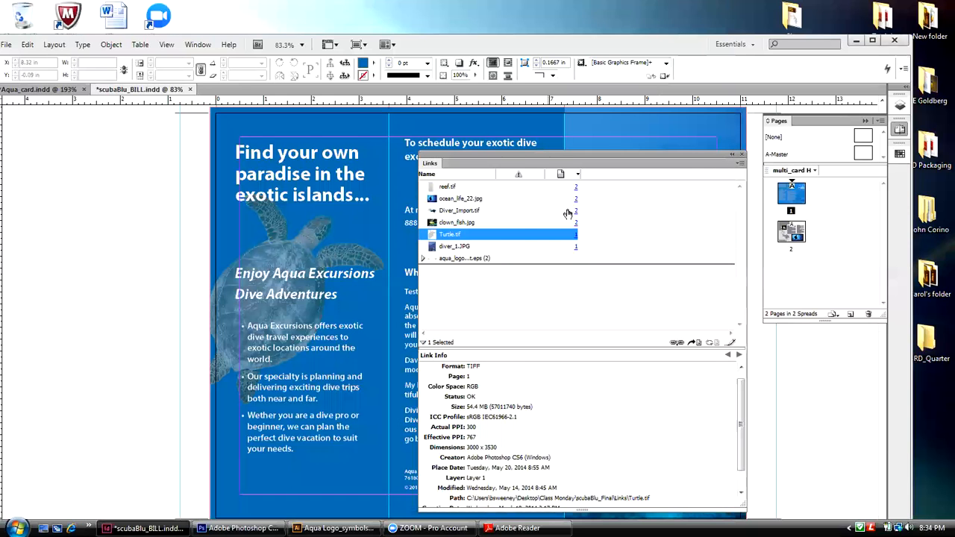
# Step: Update the modified Turtle.tif link in the brochure
pyautogui.click(459, 235)
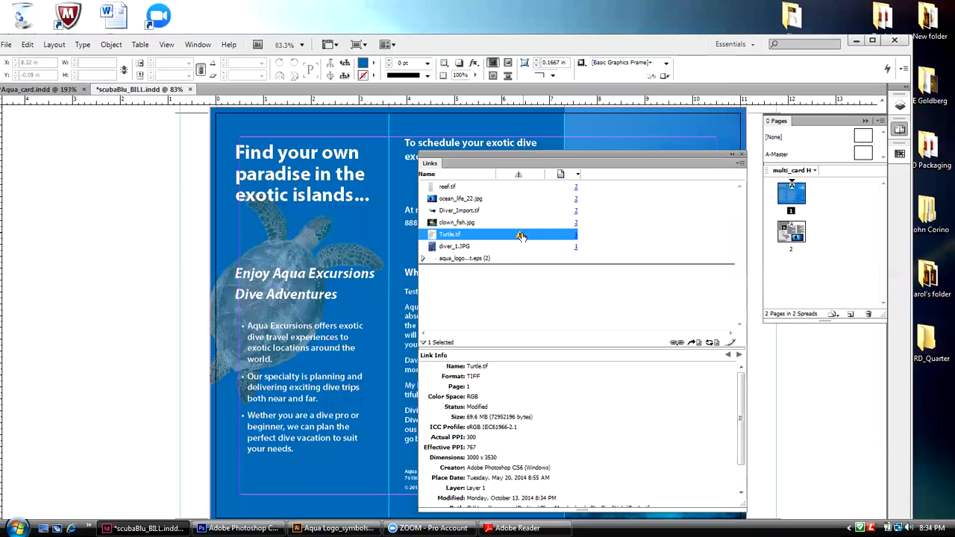
pyautogui.click(740, 163)
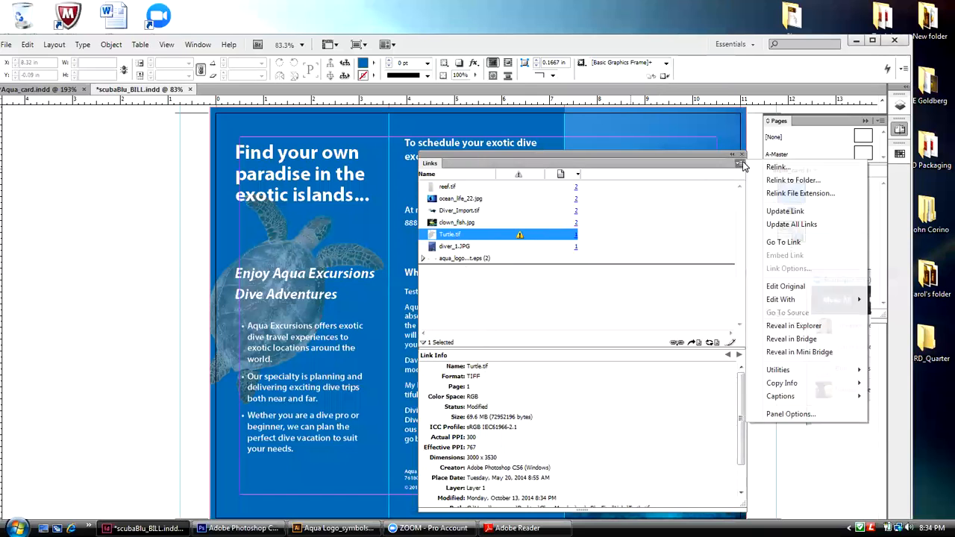
pyautogui.click(770, 211)
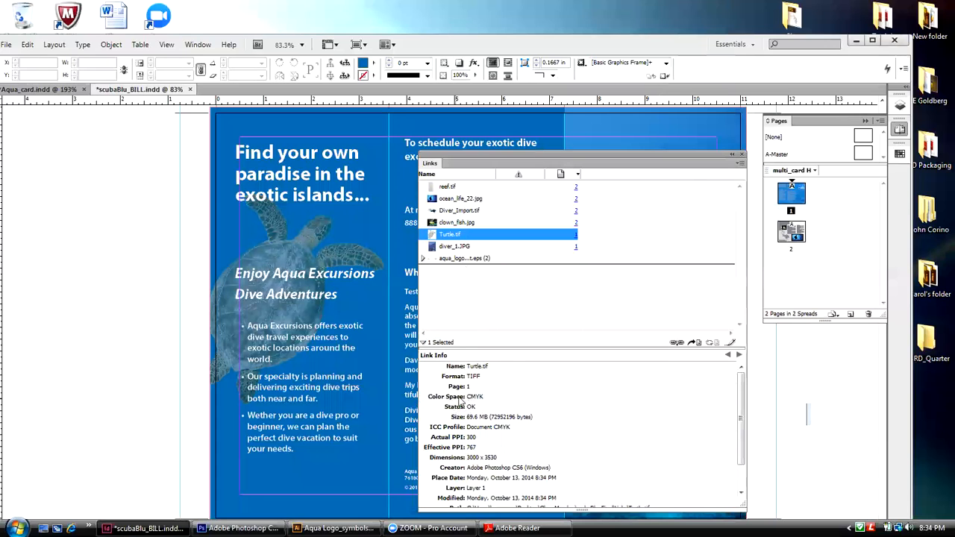
# Step: Open the linked clown_fish.jpg for editing in Adobe Photoshop CS6
pyautogui.click(458, 222)
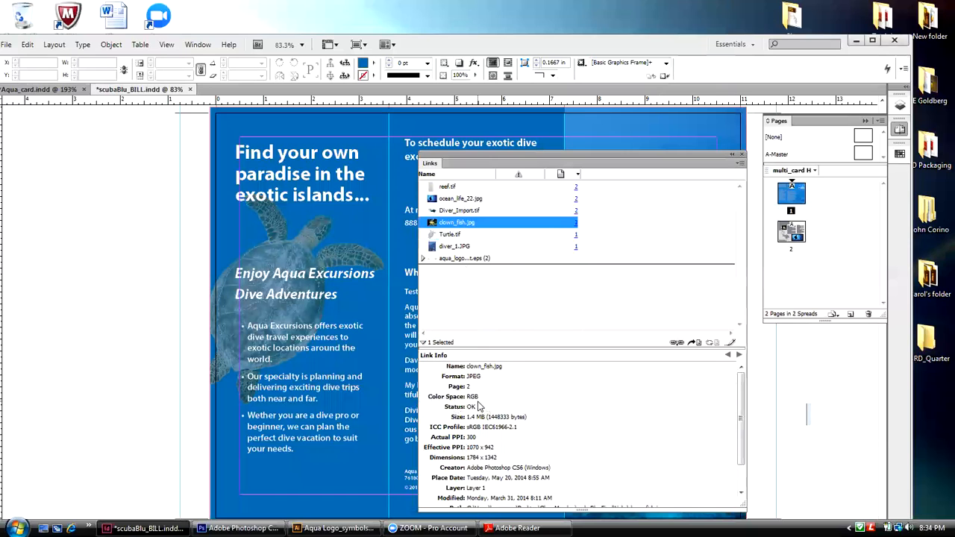
pyautogui.click(740, 164)
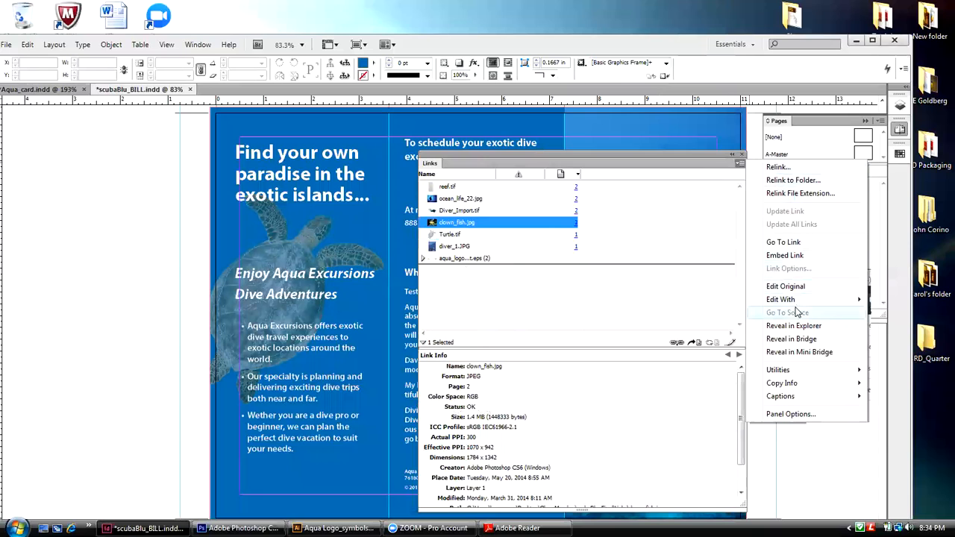
pyautogui.moveTo(795, 302)
pyautogui.click(679, 313)
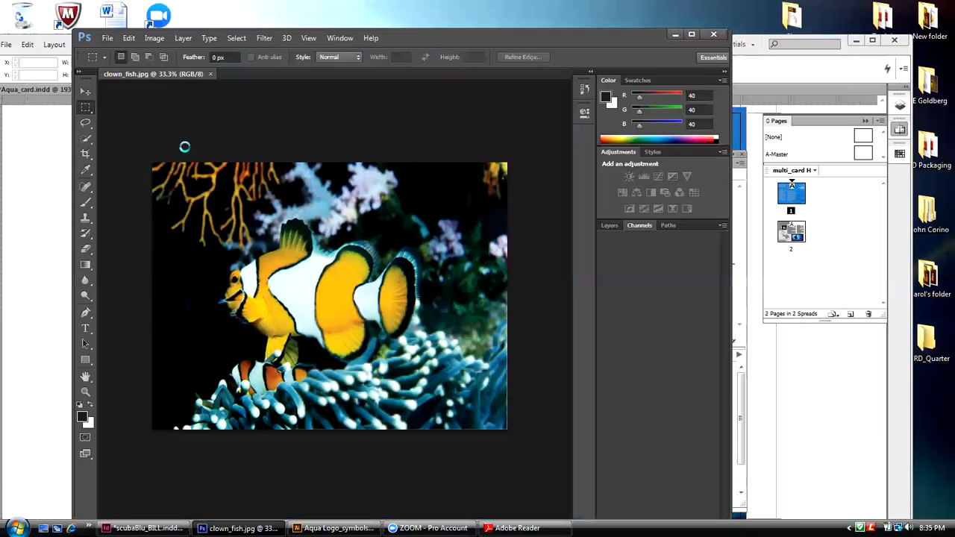
# Step: Convert clown_fish.jpg to CMYK Color mode, accepting the U.S. Web Coated (SWOP) v2 profile
pyautogui.click(157, 39)
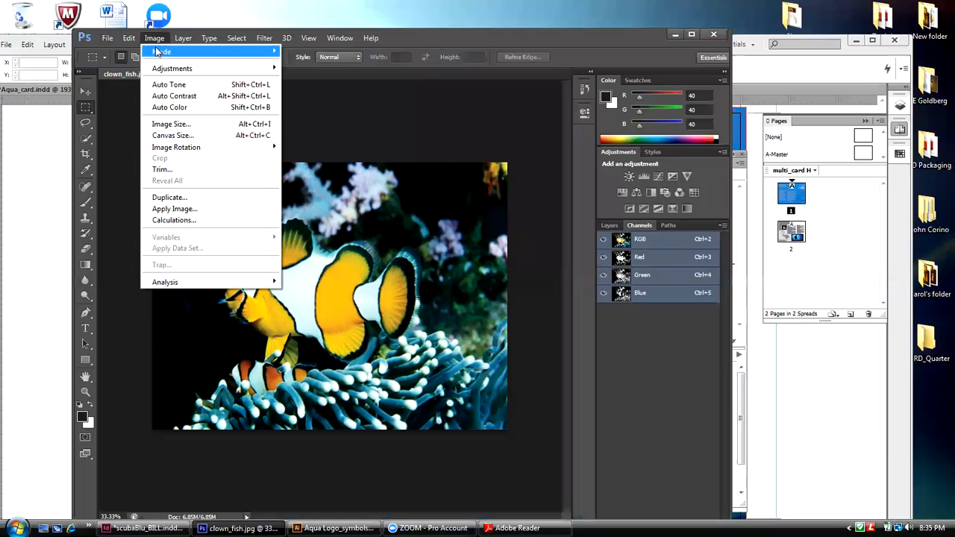
pyautogui.moveTo(182, 51)
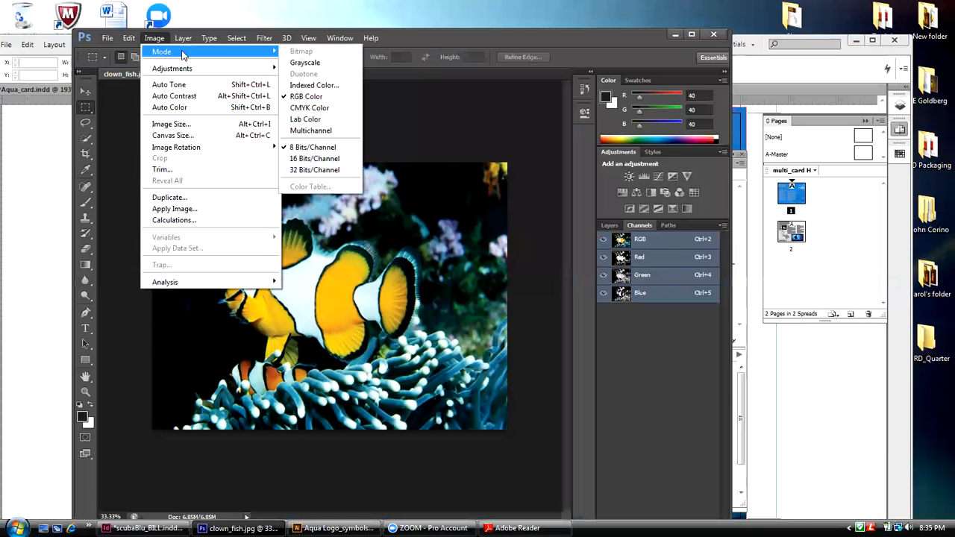
pyautogui.click(323, 110)
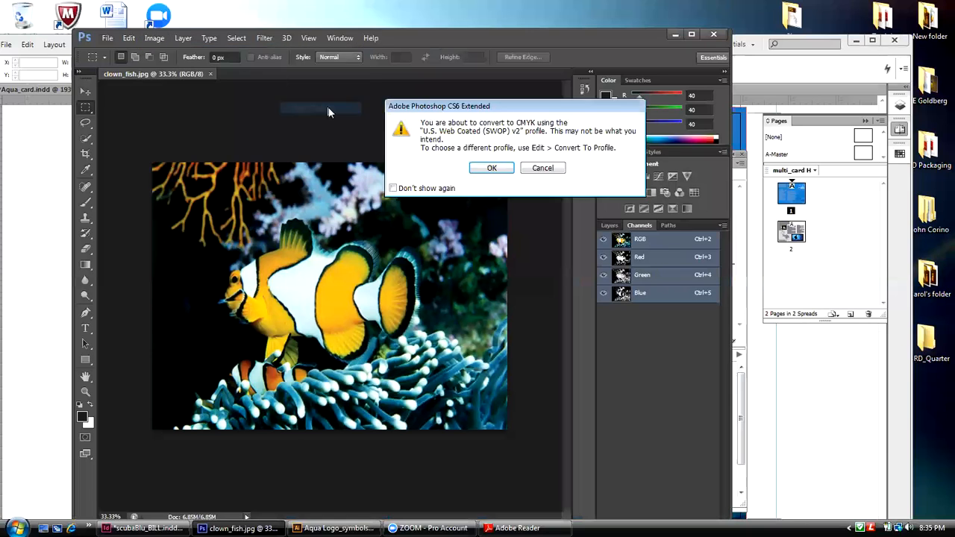
pyautogui.click(488, 169)
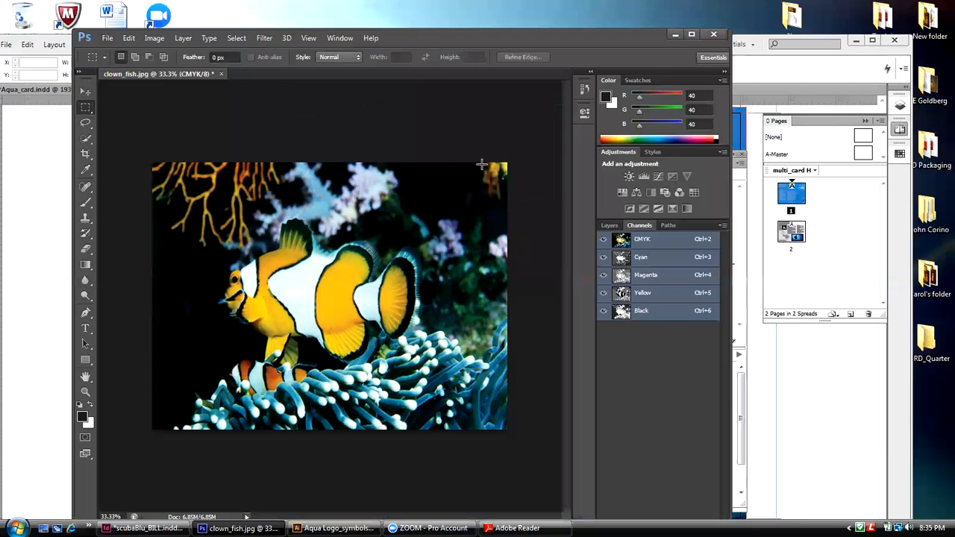
# Step: Close clown_fish.jpg with its changes saved and return to the brochure in InDesign
pyautogui.click(221, 74)
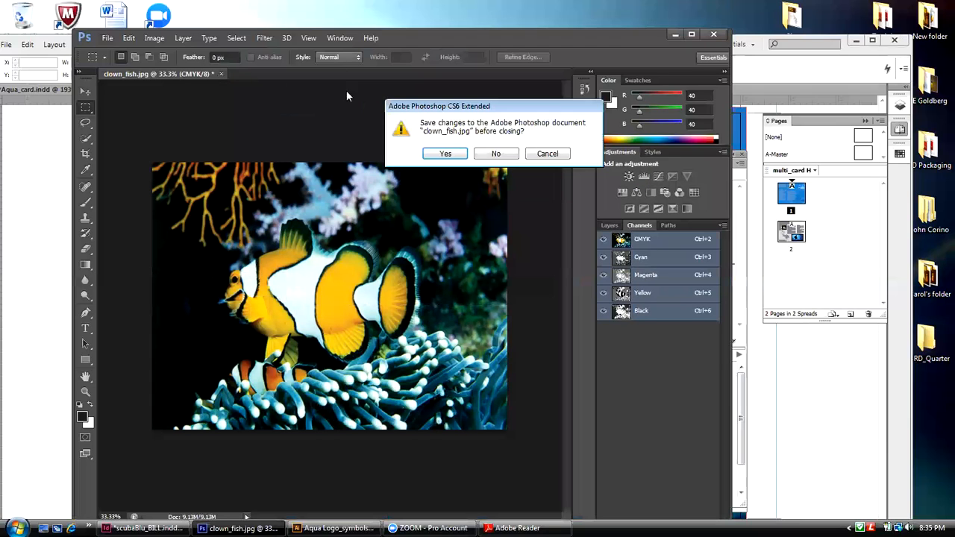
pyautogui.click(443, 154)
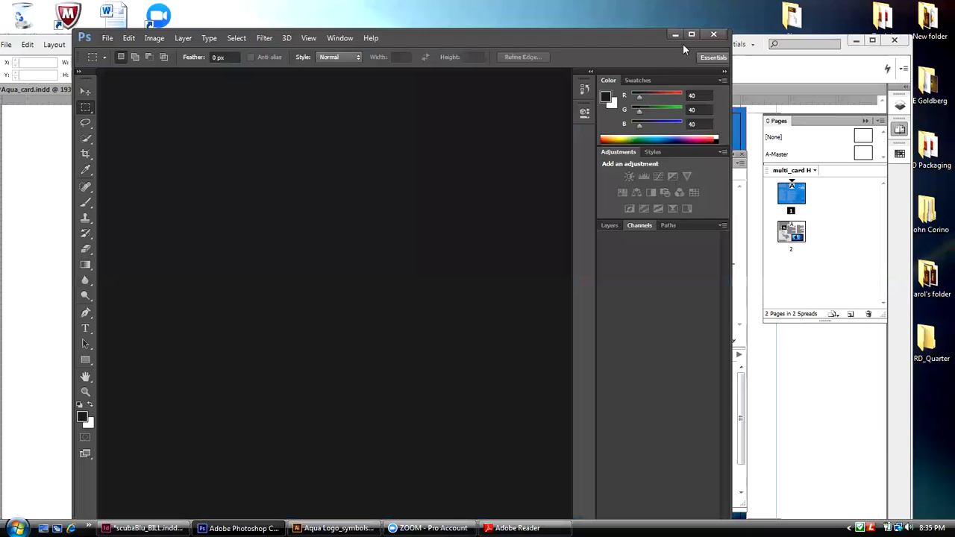
pyautogui.click(678, 35)
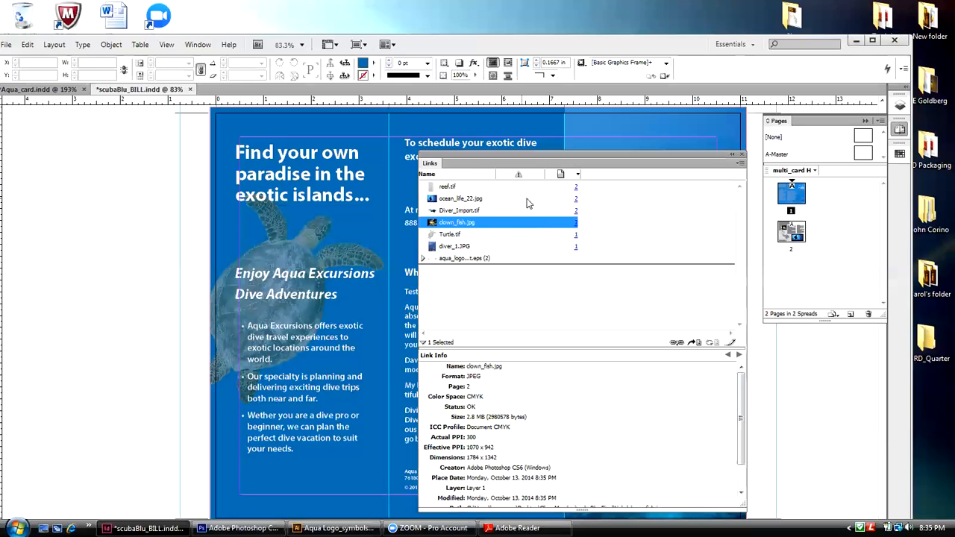
# Step: Open the linked Diver_Import.tif for editing in Adobe Photoshop CS6
pyautogui.click(472, 212)
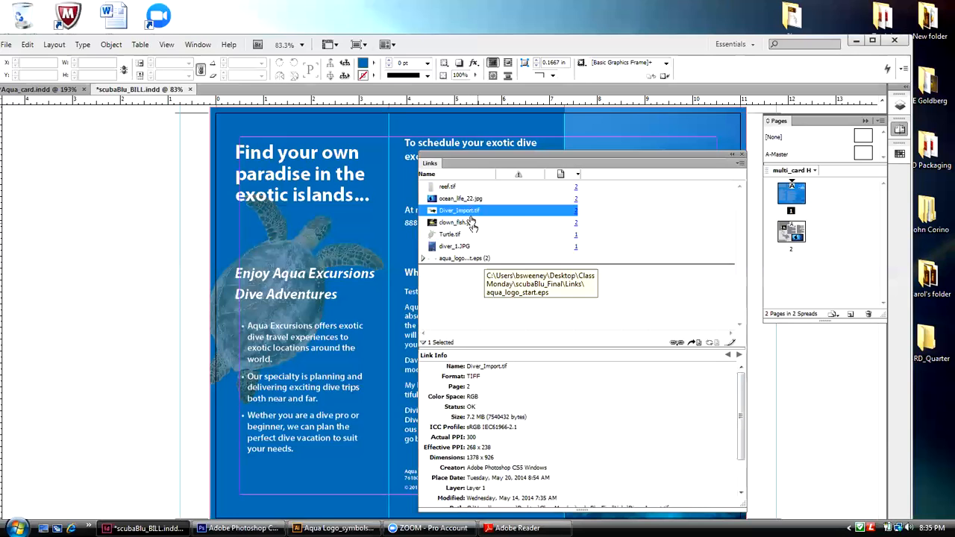
pyautogui.rightClick(470, 214)
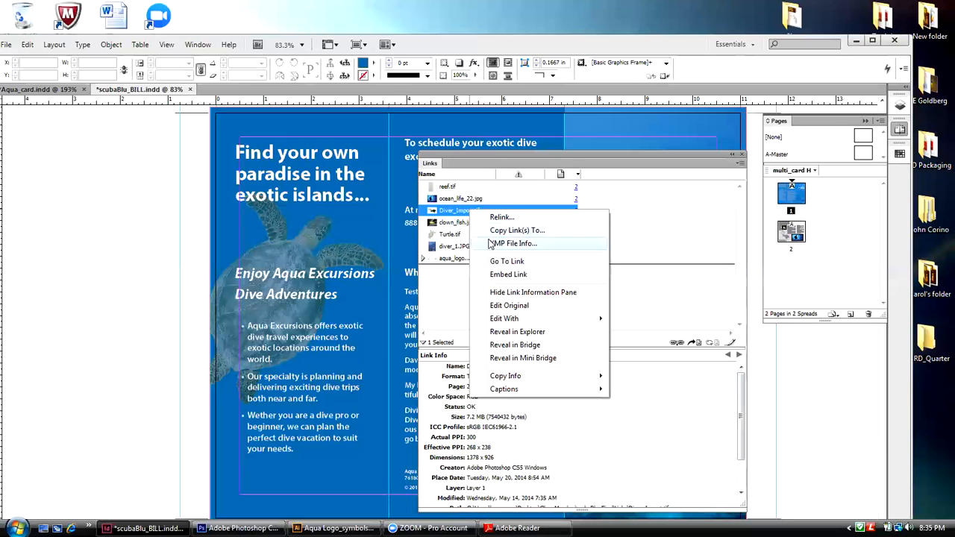
pyautogui.moveTo(504, 318)
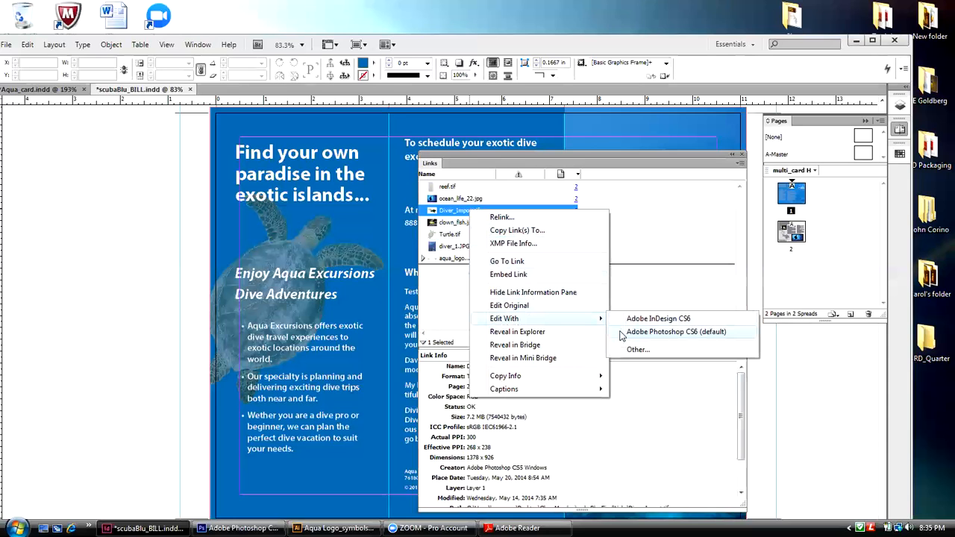
pyautogui.click(622, 336)
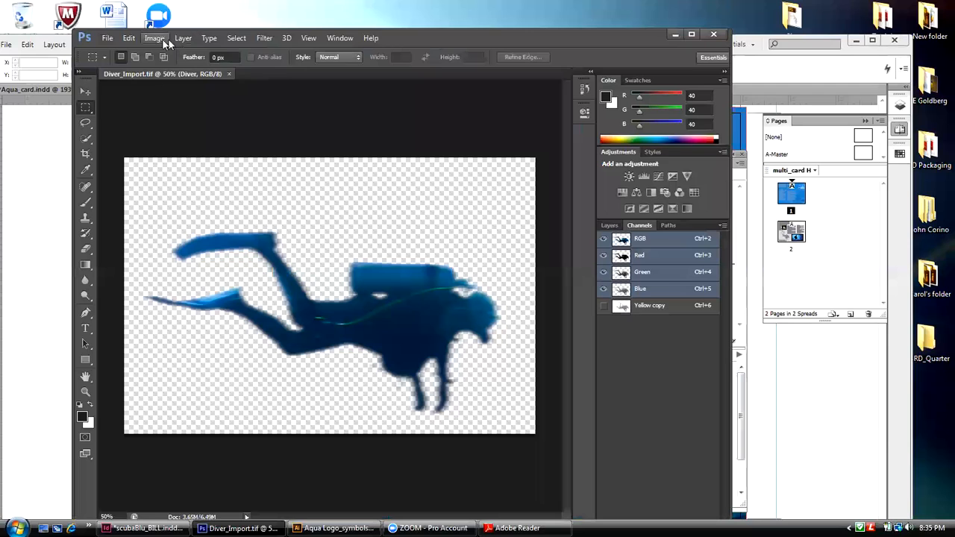
# Step: Convert Diver_Import.tif to CMYK Color mode without merging its layers, accepting the U.S. Web Coated (SWOP) v2 profile
pyautogui.click(167, 39)
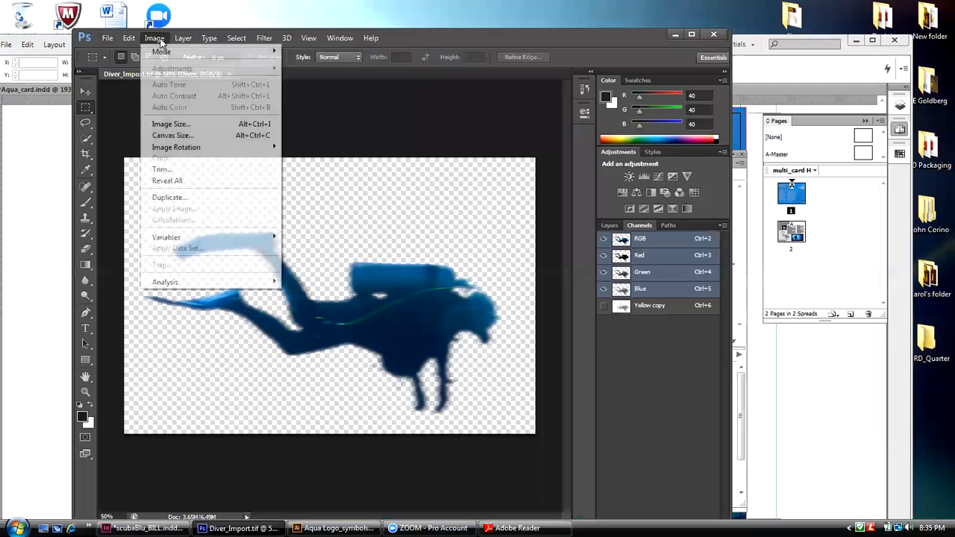
pyautogui.moveTo(166, 52)
pyautogui.click(305, 107)
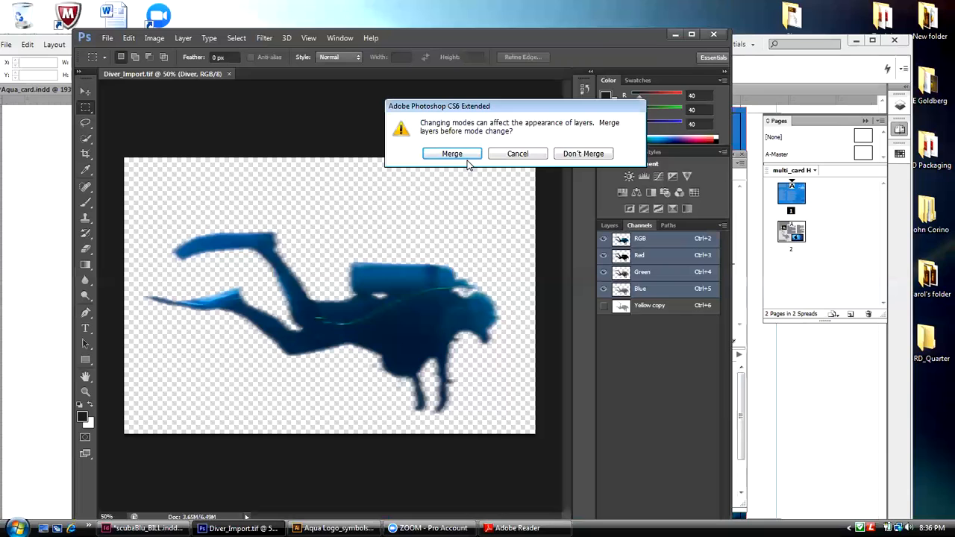
pyautogui.click(567, 155)
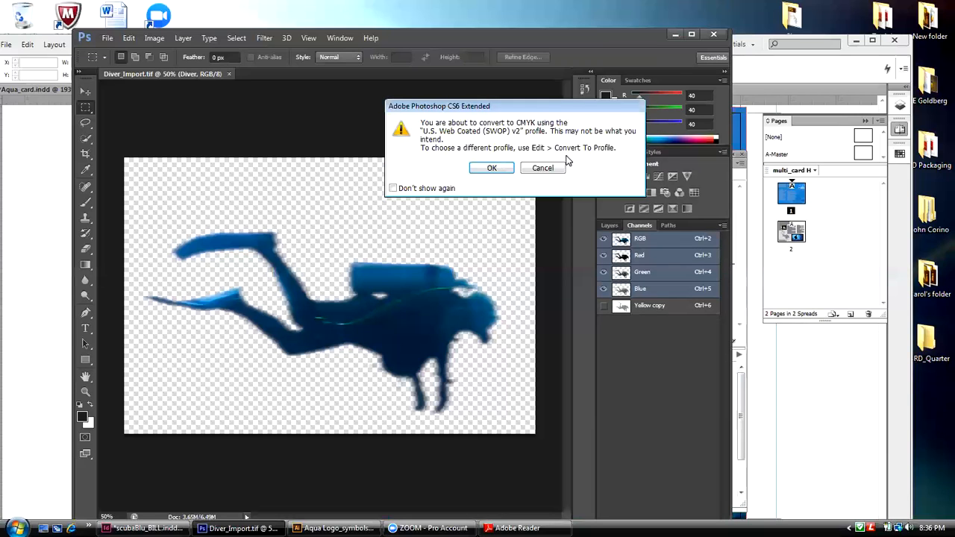
pyautogui.click(492, 168)
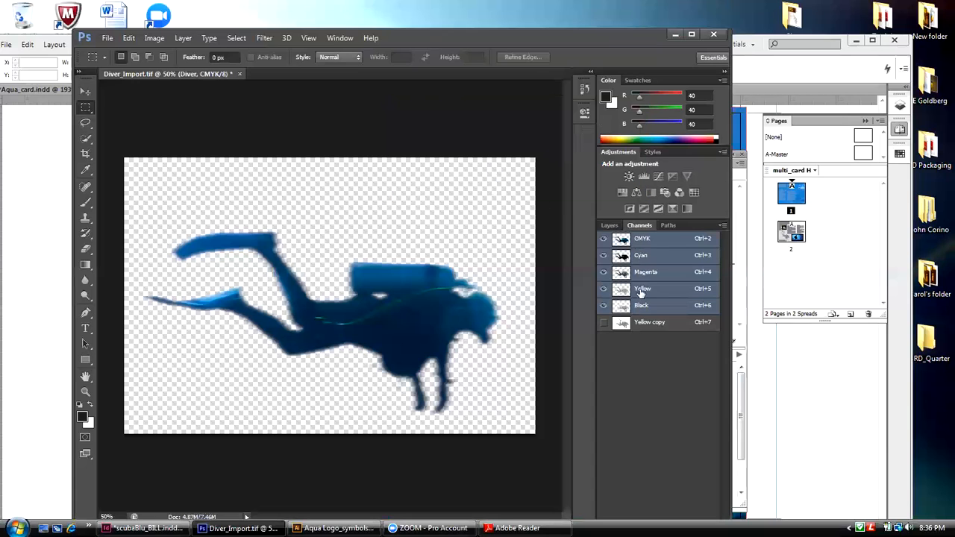
# Step: Close Diver_Import.tif with its changes saved and return to the brochure in InDesign
pyautogui.click(237, 74)
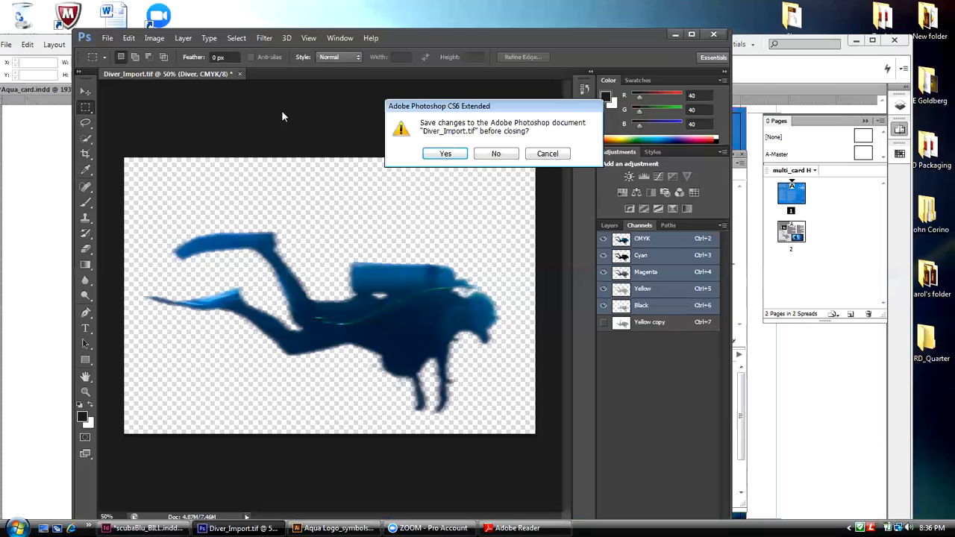
pyautogui.click(457, 155)
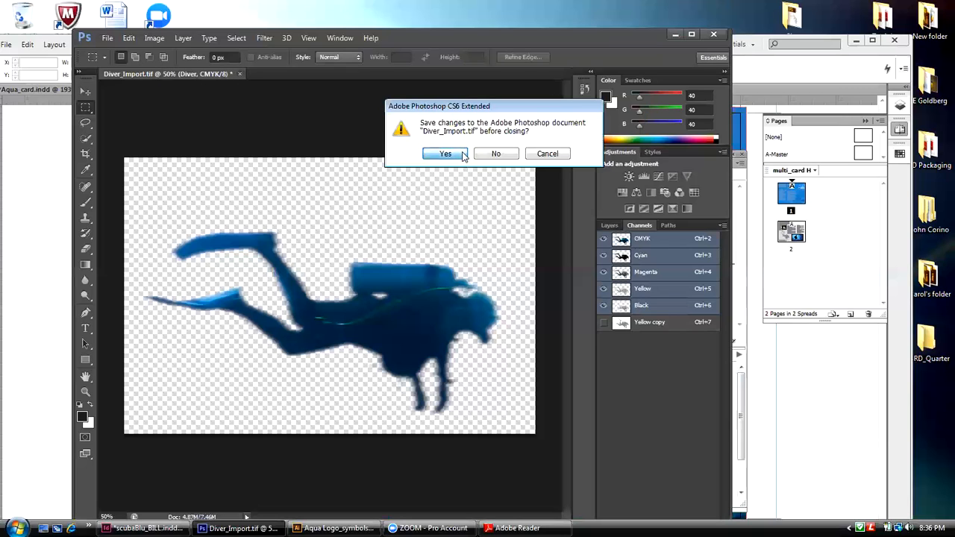
pyautogui.click(765, 76)
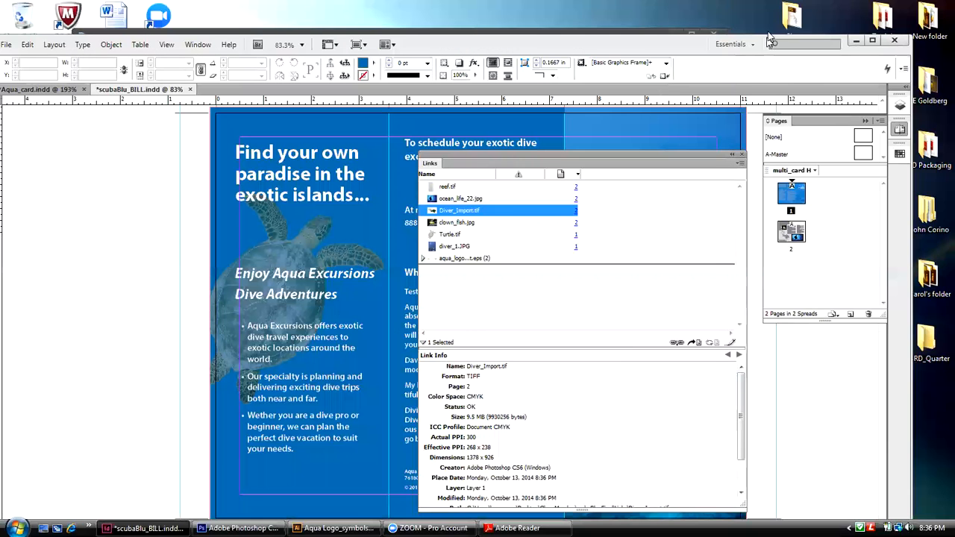
# Step: Open the linked ocean_life_22.jpg for editing in Adobe Photoshop CS6
pyautogui.click(479, 200)
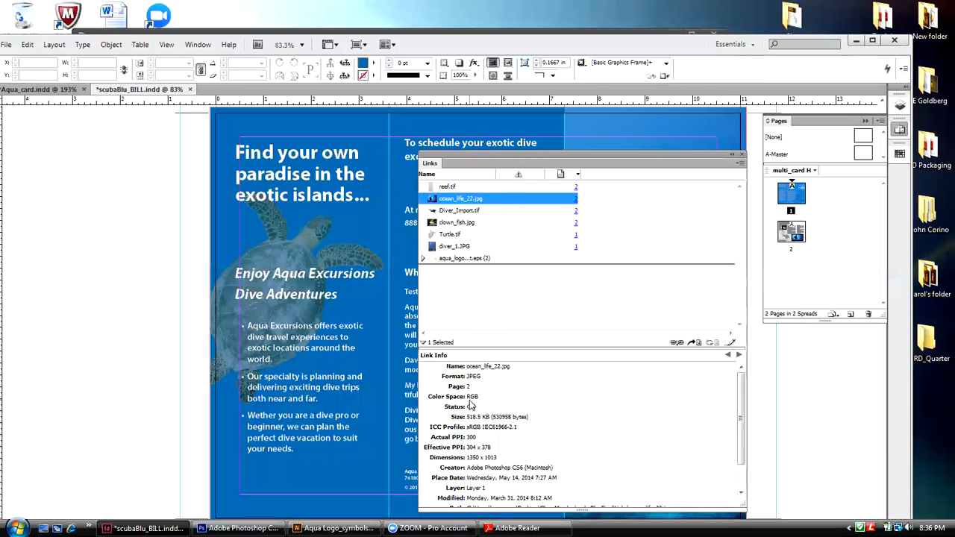
pyautogui.rightClick(496, 198)
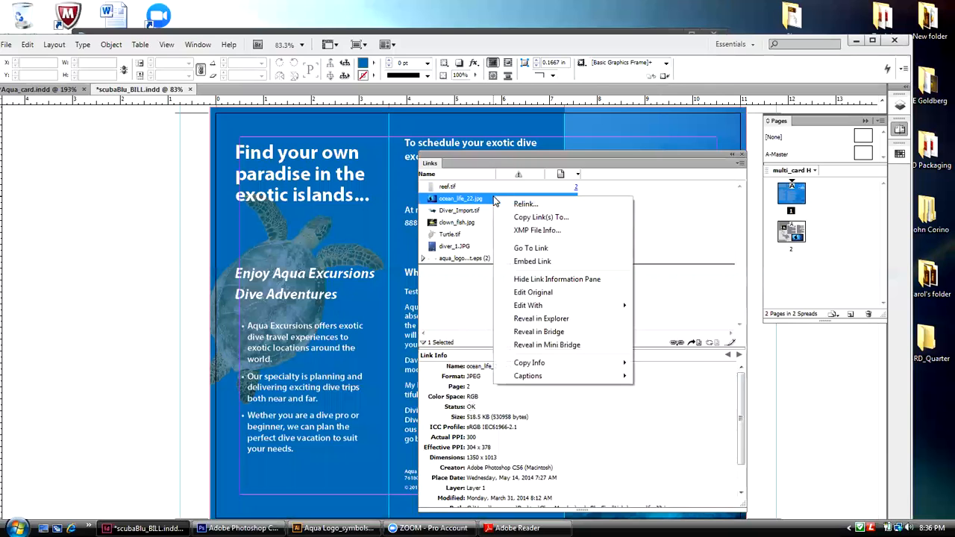
pyautogui.moveTo(534, 309)
pyautogui.click(670, 320)
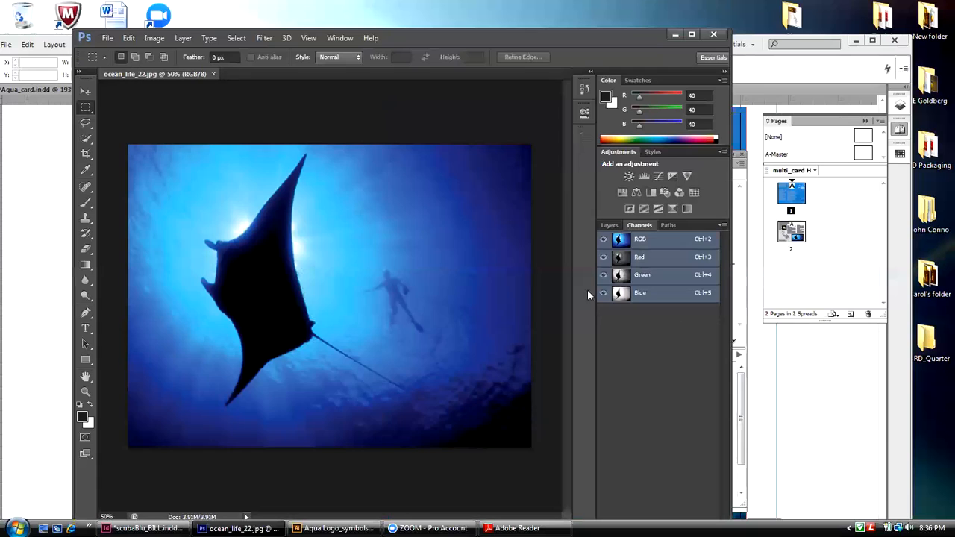
# Step: Convert ocean_life_22.jpg to CMYK Color mode with the U.S. Web Coated (SWOP) v2 profile, and close it with its changes saved
pyautogui.click(159, 39)
pyautogui.moveTo(159, 53)
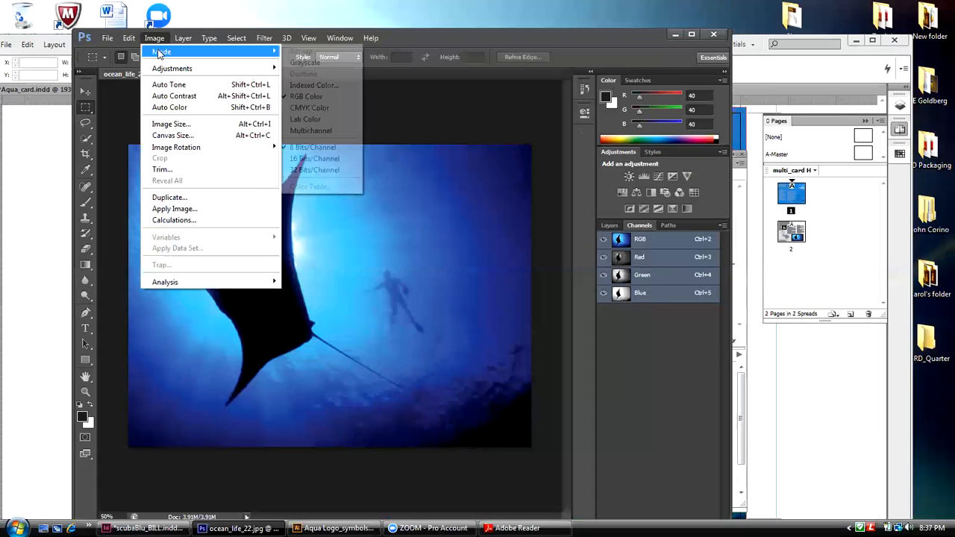
pyautogui.click(310, 108)
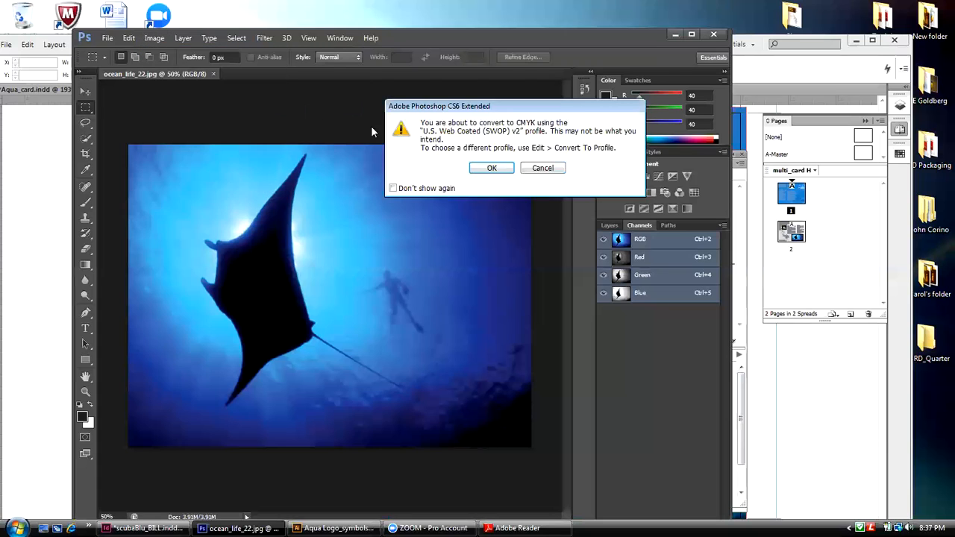
pyautogui.click(491, 167)
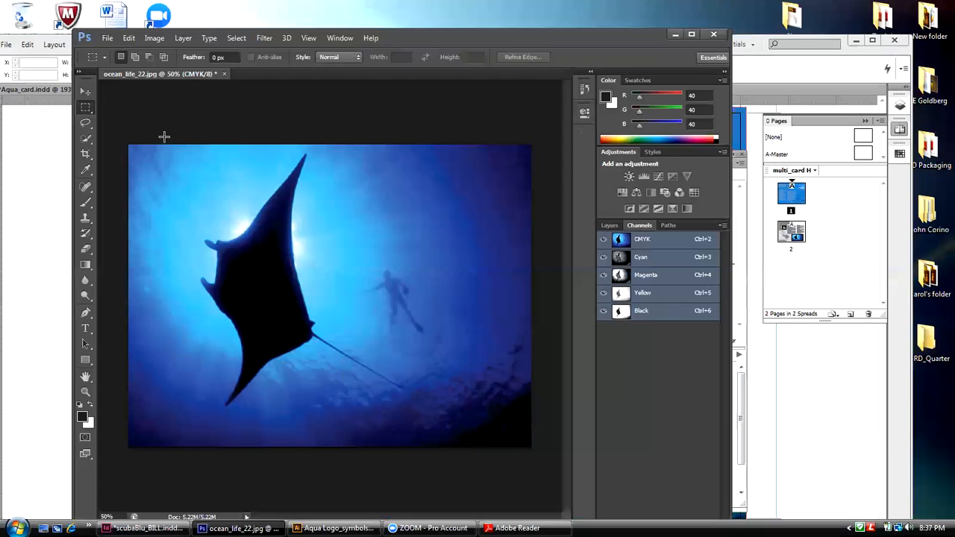
pyautogui.click(224, 74)
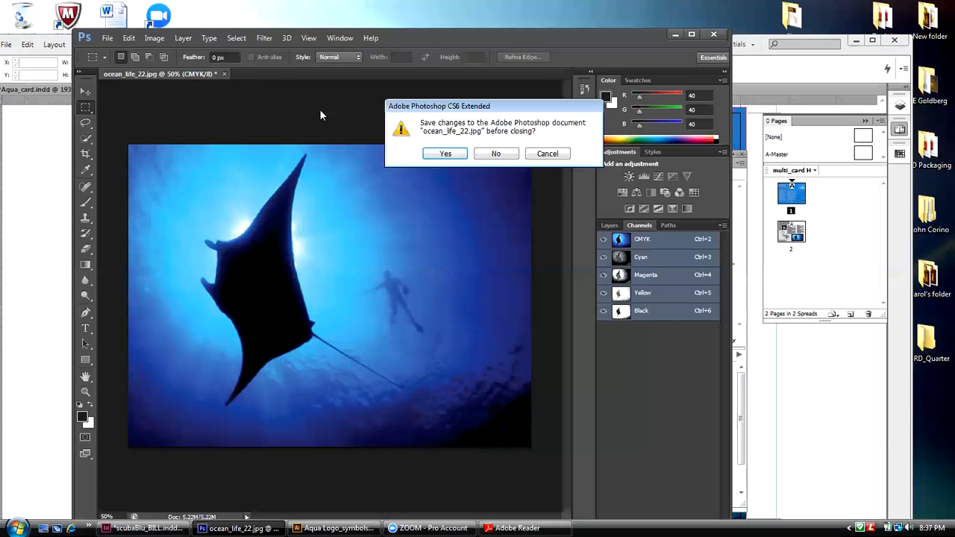
pyautogui.click(462, 154)
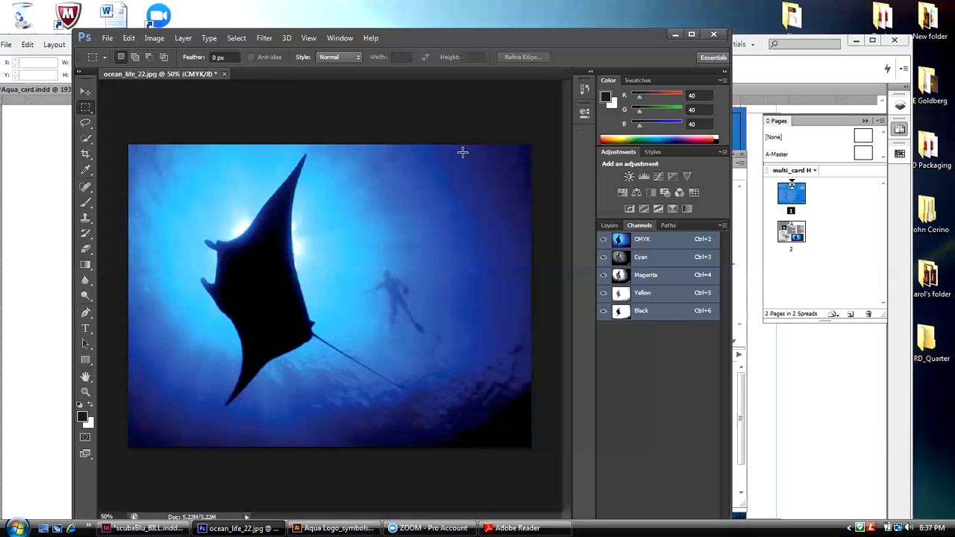
# Step: Return to the brochure in InDesign and open the linked reef.tif for editing in Adobe Photoshop CS6
pyautogui.click(750, 66)
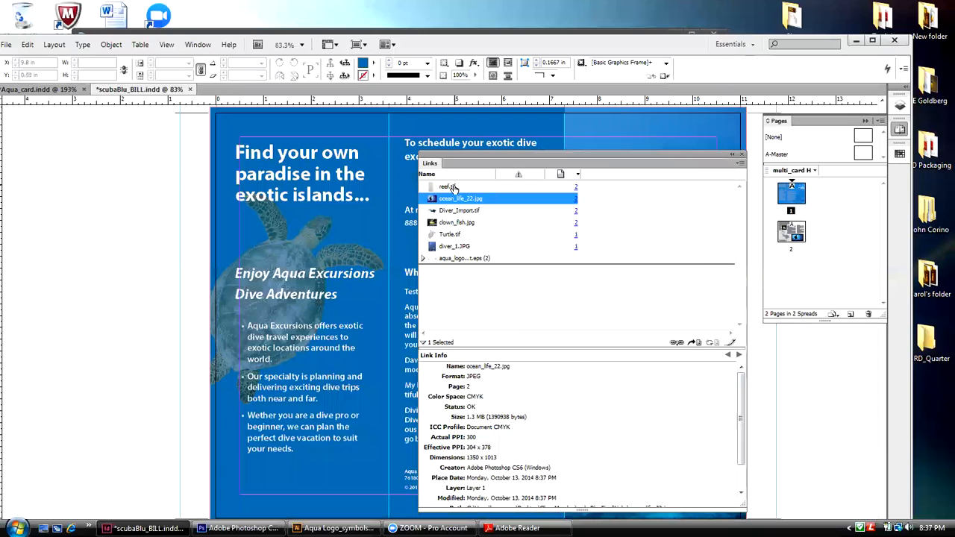
pyautogui.click(493, 188)
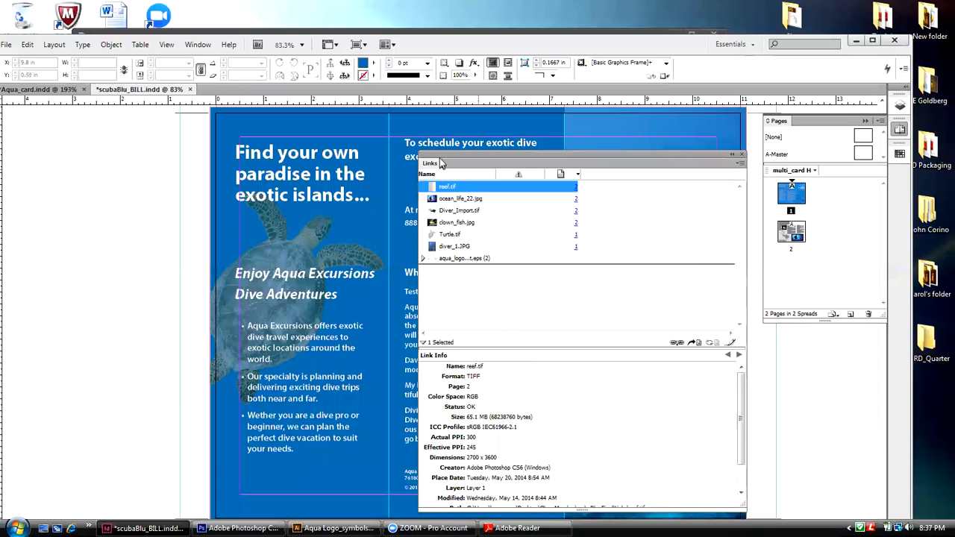
pyautogui.rightClick(469, 188)
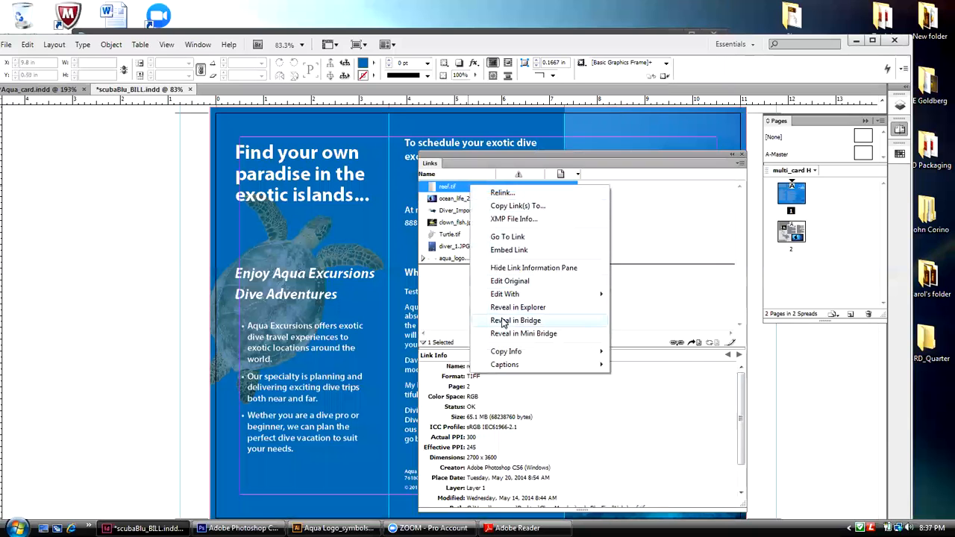
pyautogui.moveTo(505, 299)
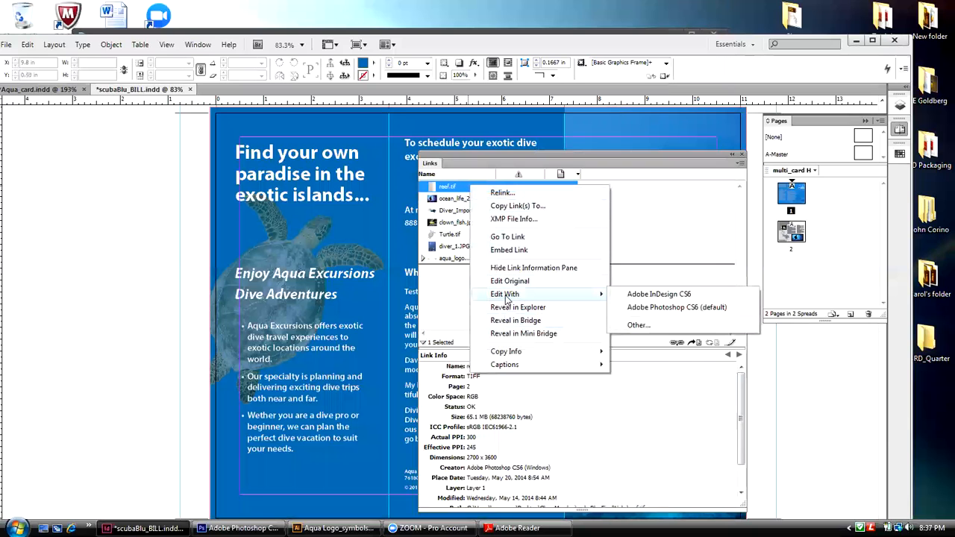
pyautogui.click(644, 310)
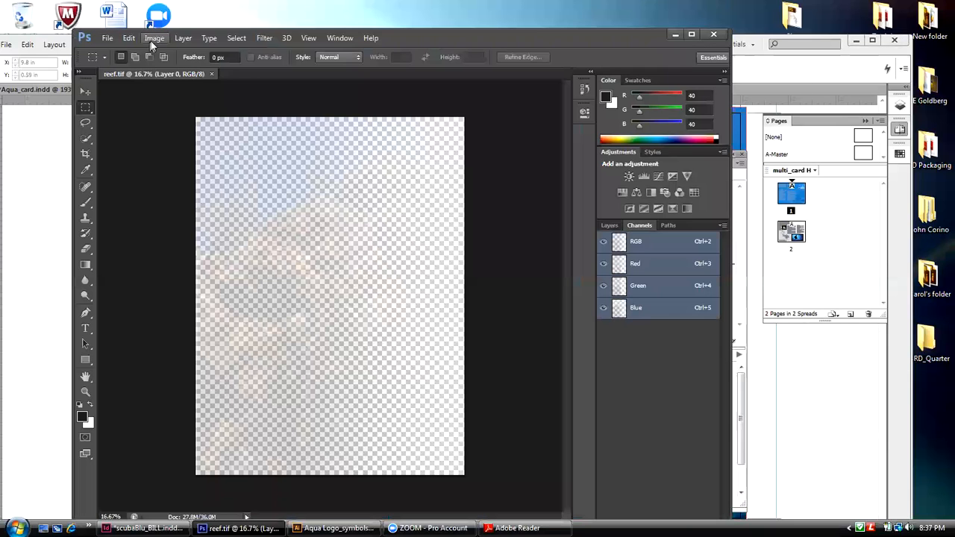
# Step: Convert reef.tif to CMYK Color mode, accepting the U.S. Web Coated (SWOP) v2 profile
pyautogui.click(152, 41)
pyautogui.moveTo(153, 53)
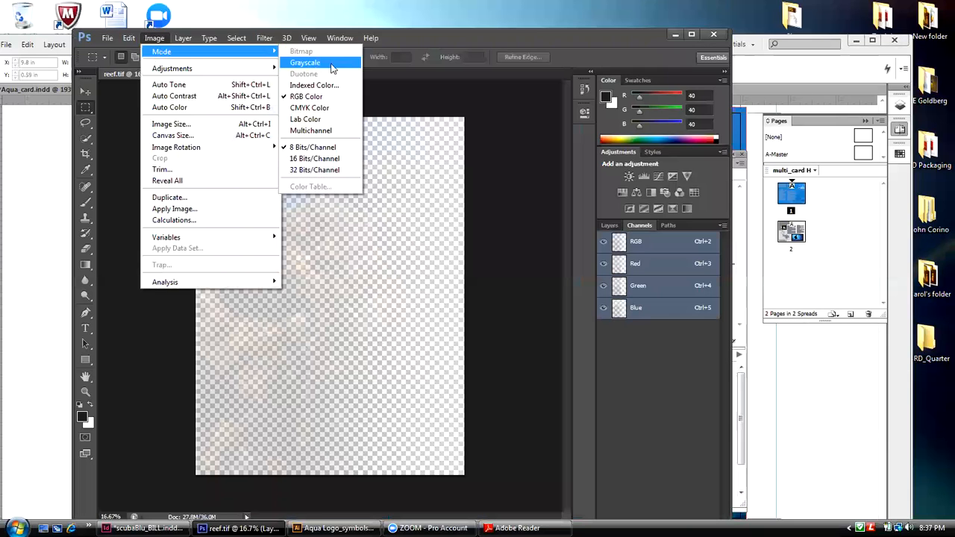
pyautogui.click(328, 107)
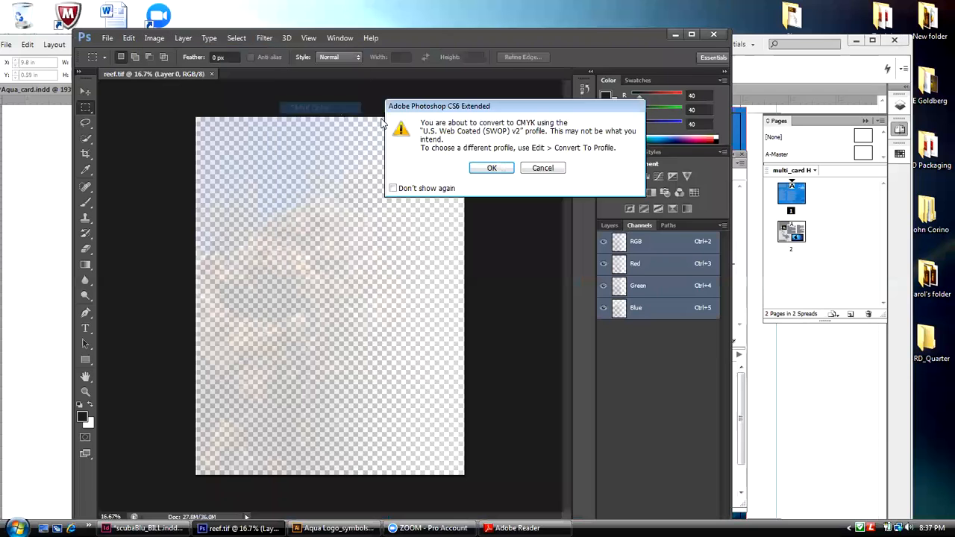
pyautogui.click(492, 168)
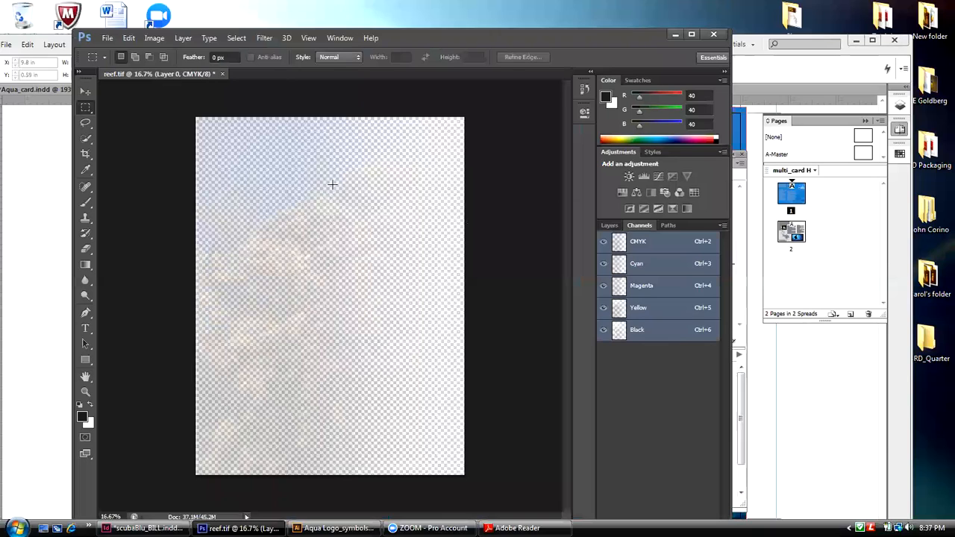
# Step: Close reef.tif with its changes saved and return to the brochure in InDesign
pyautogui.click(222, 74)
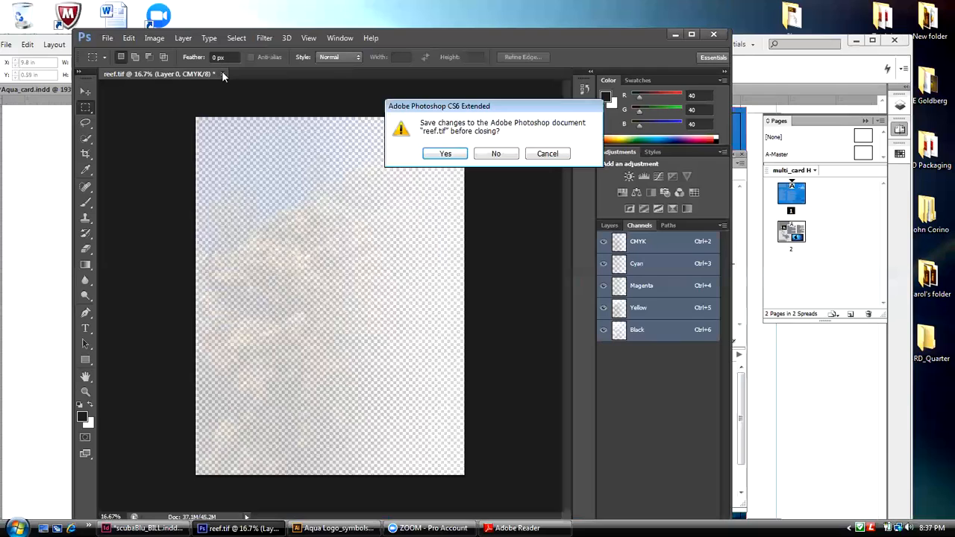
pyautogui.click(446, 154)
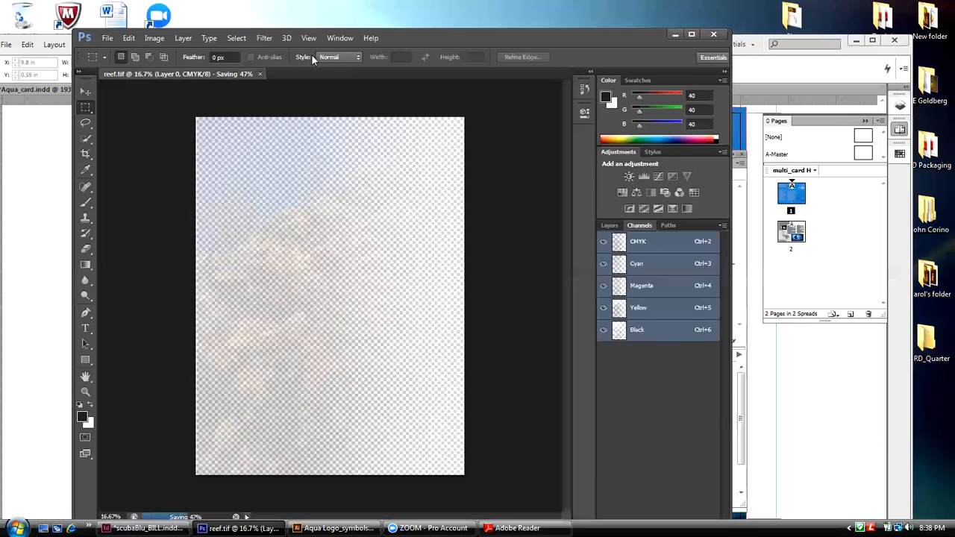
pyautogui.click(260, 73)
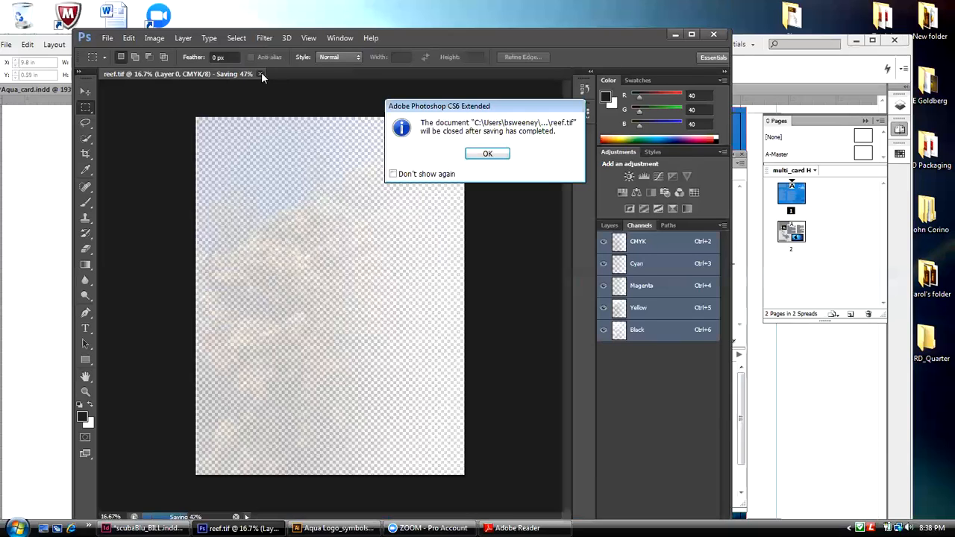
pyautogui.click(483, 155)
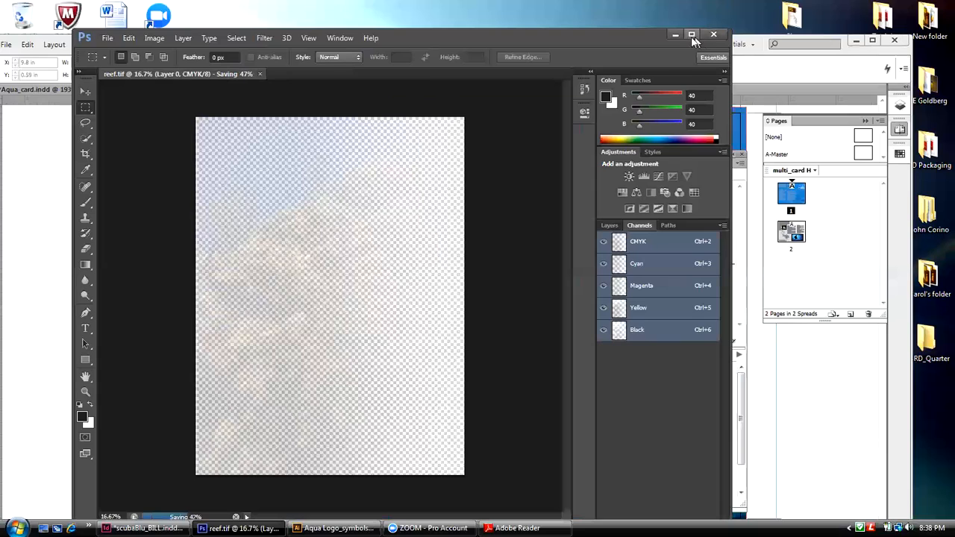
pyautogui.click(259, 73)
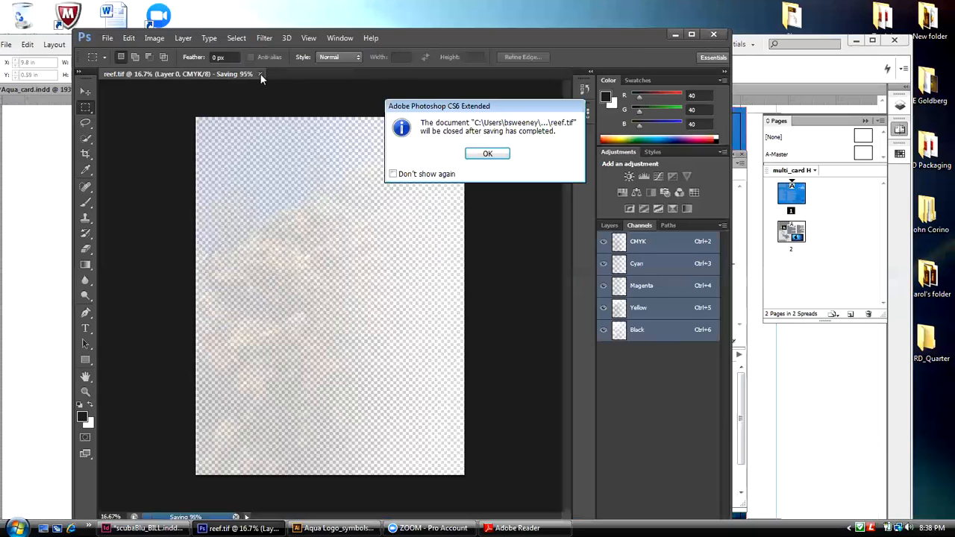
pyautogui.click(480, 154)
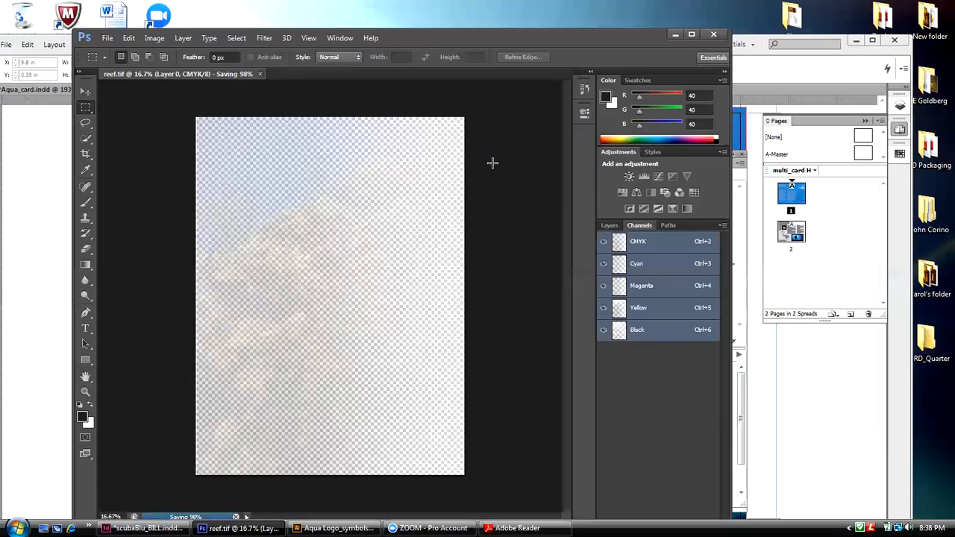
pyautogui.click(670, 36)
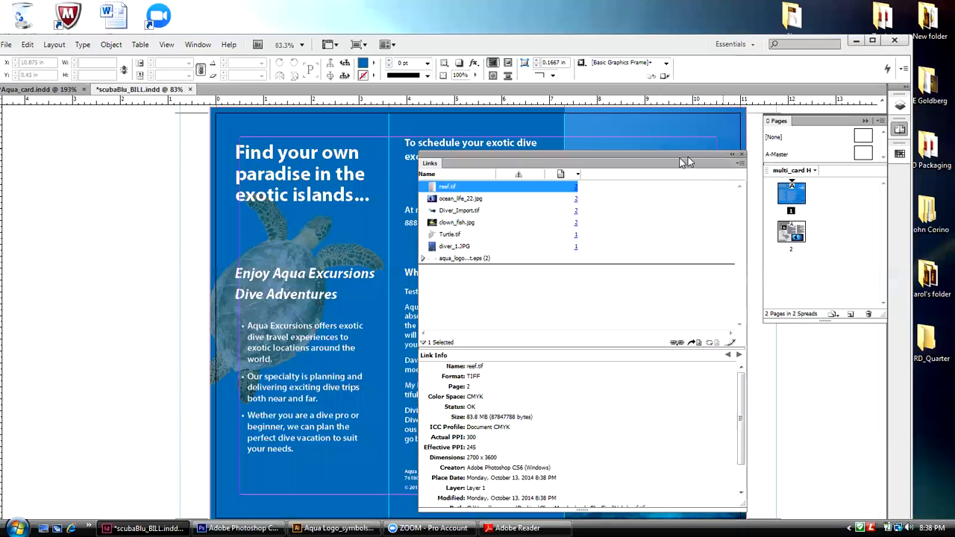
# Step: Move the list of linked files aside and close it to uncover the brochure's outside page
pyautogui.moveTo(678, 155); pyautogui.dragTo(675, 135)
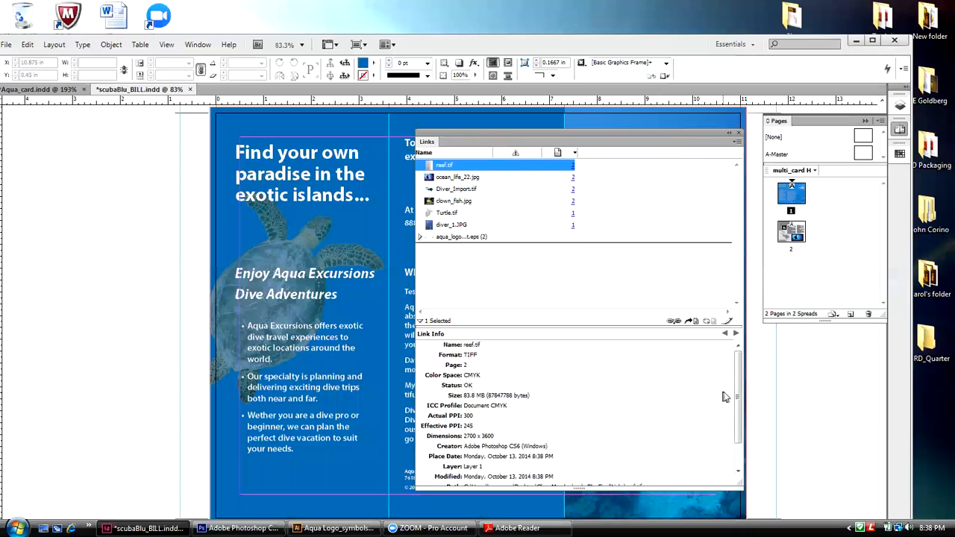
pyautogui.moveTo(745, 373); pyautogui.dragTo(537, 386)
pyautogui.moveTo(467, 133); pyautogui.dragTo(748, 134)
pyautogui.click(737, 134)
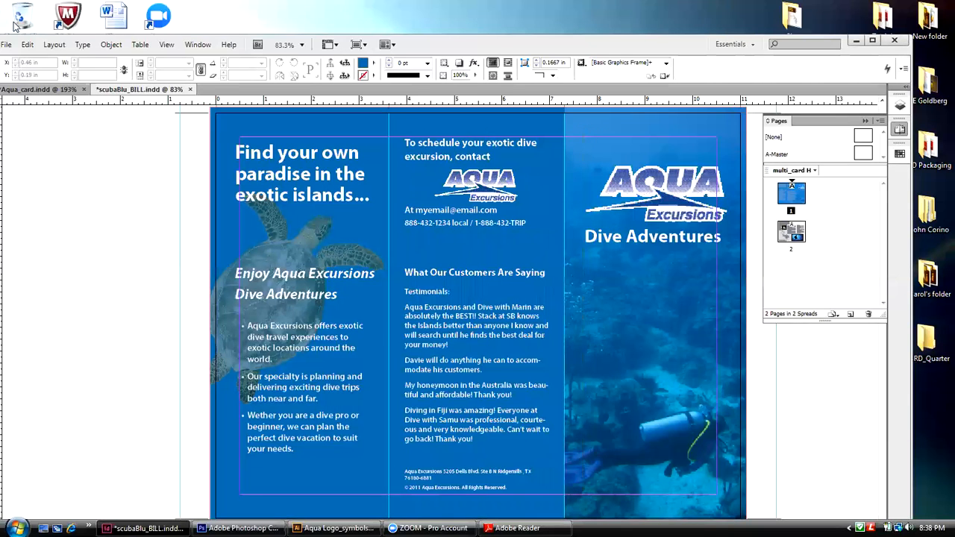
# Step: Bring the full InDesign window into view and open the Package summary for the brochure
pyautogui.doubleClick(435, 50)
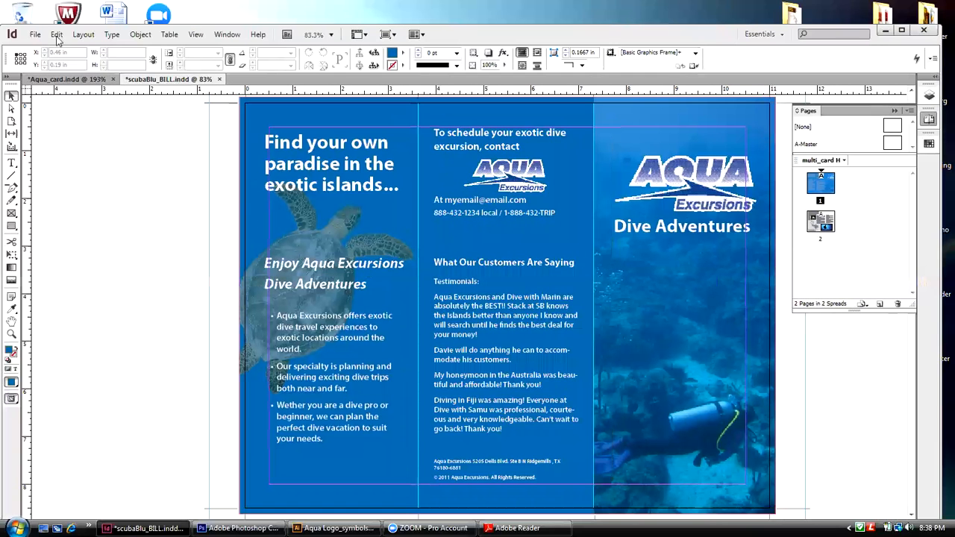
pyautogui.click(35, 34)
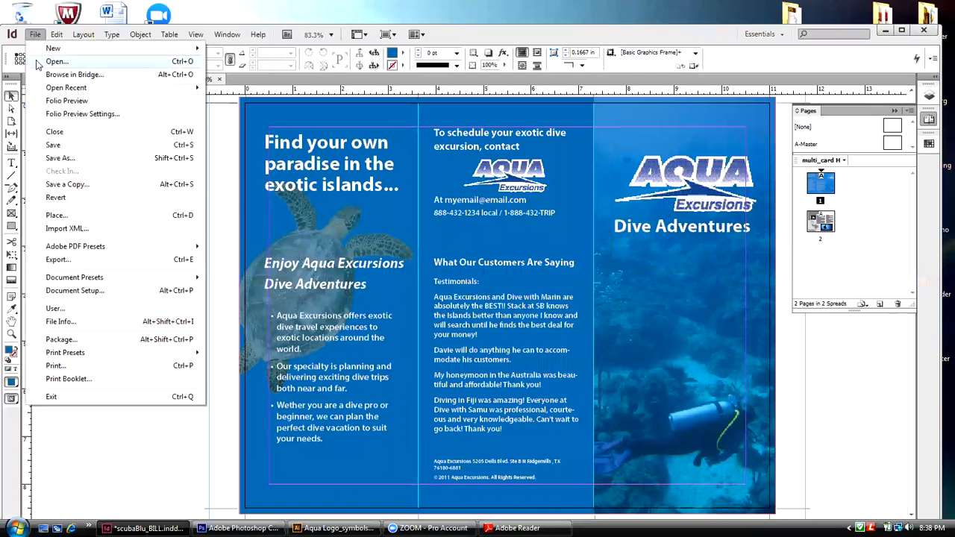
pyautogui.click(64, 340)
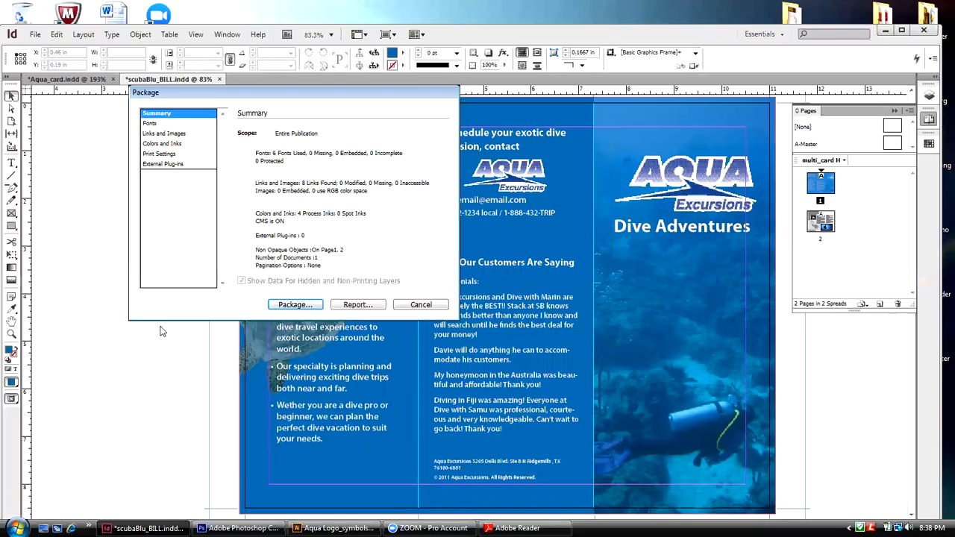
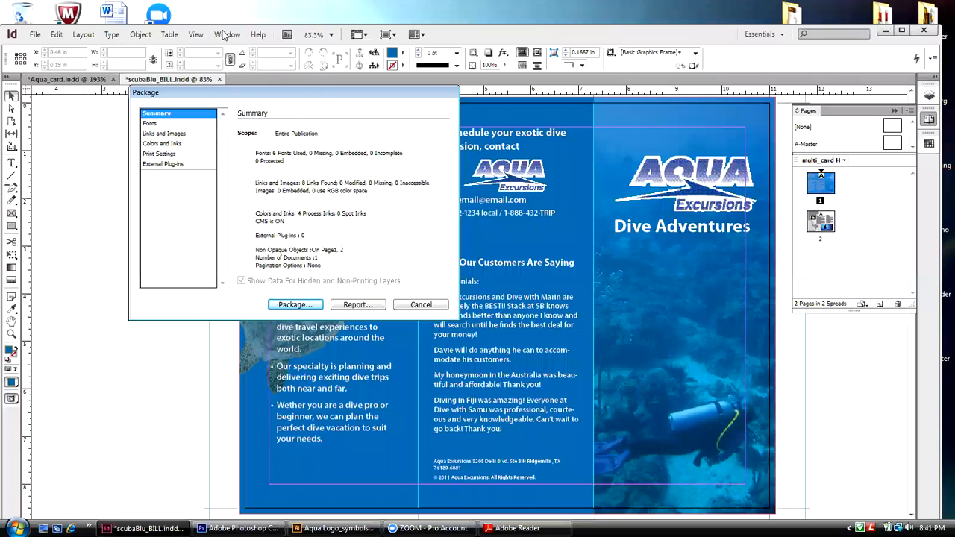
# Step: Dismiss the Package summary and review the brochure's linked files in the Links list before closing it
pyautogui.click(399, 306)
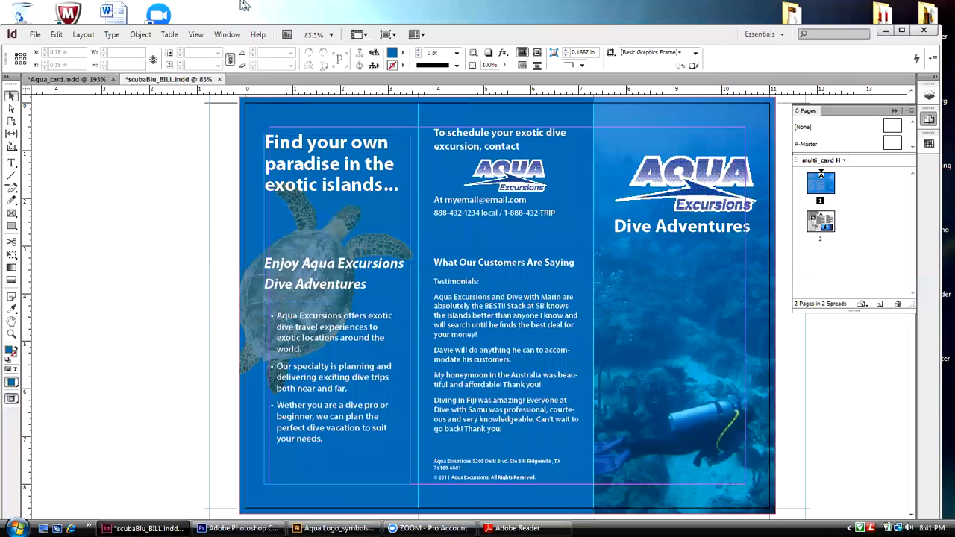
pyautogui.click(226, 35)
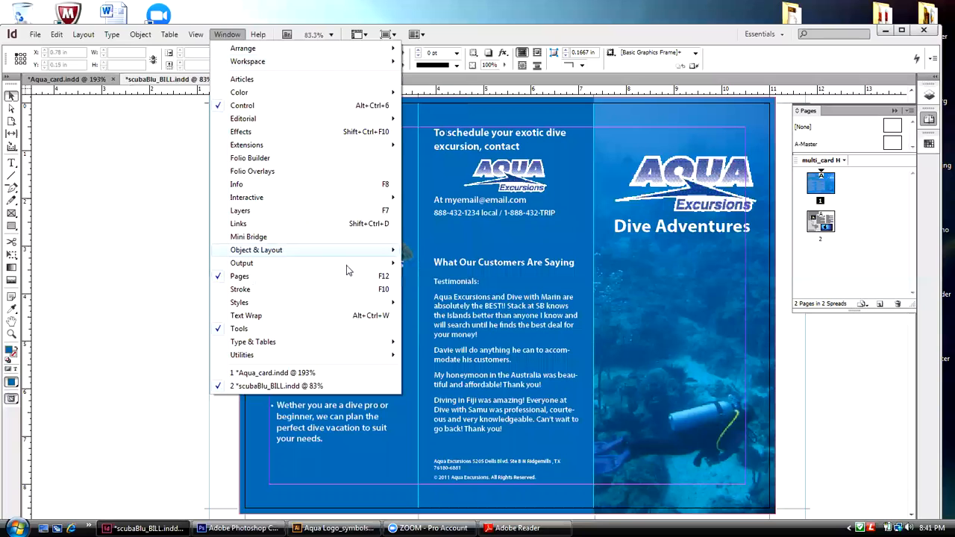
pyautogui.click(267, 225)
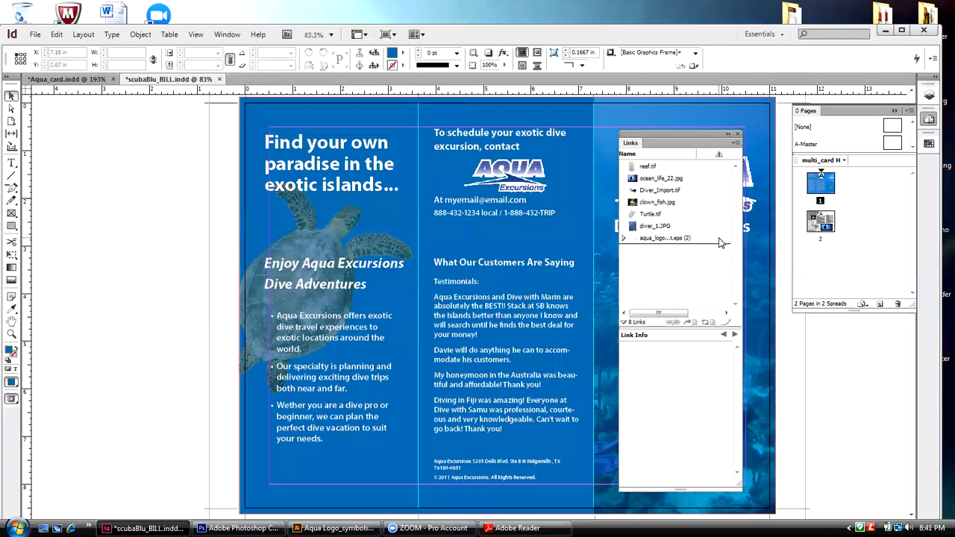
pyautogui.click(737, 144)
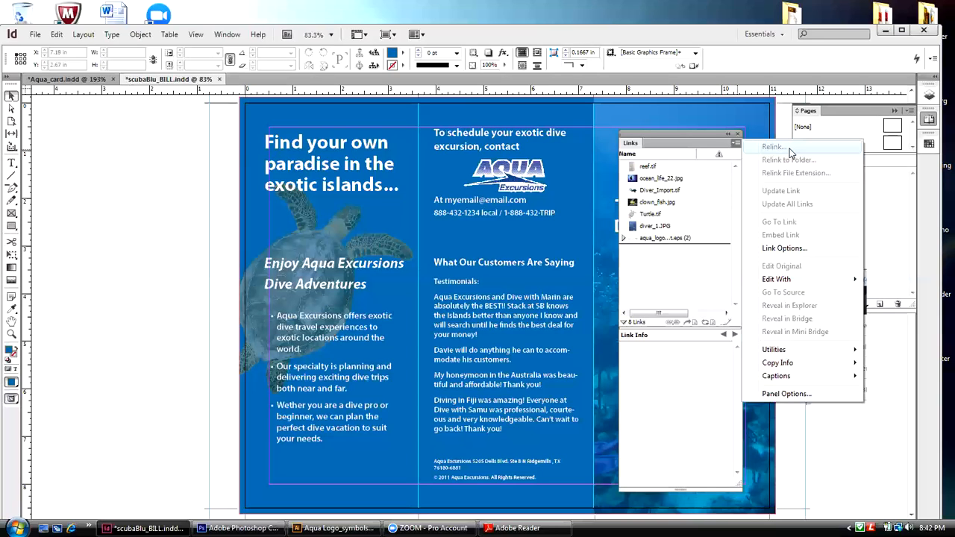
pyautogui.click(736, 141)
pyautogui.click(737, 136)
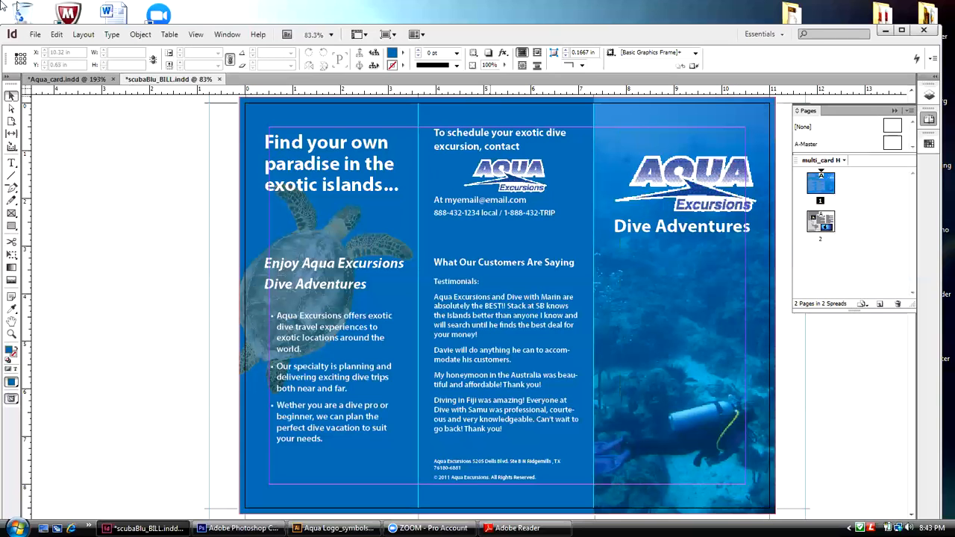
# Step: Start packaging the brochure, save the publication and continue with the contact and instruction fields of the printing instructions left blank
pyautogui.click(35, 35)
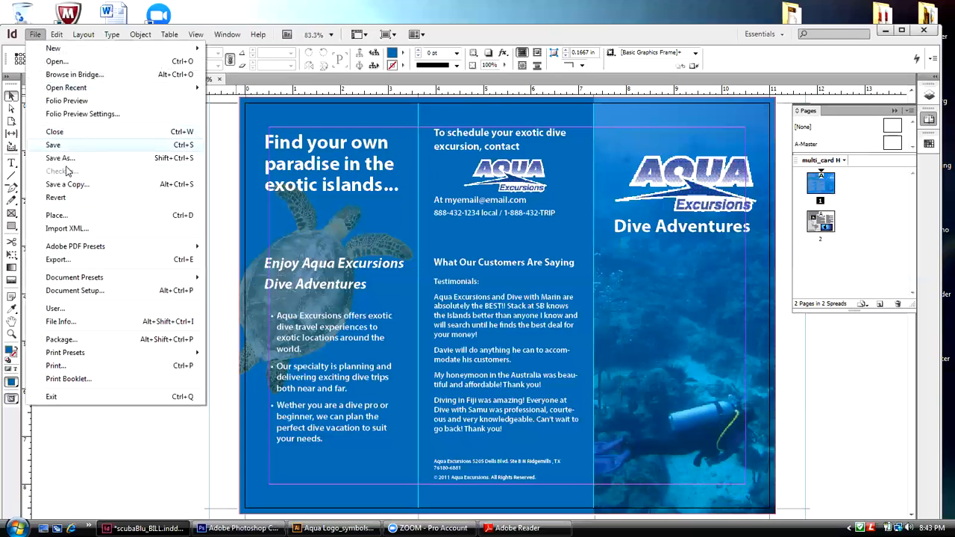
pyautogui.click(65, 339)
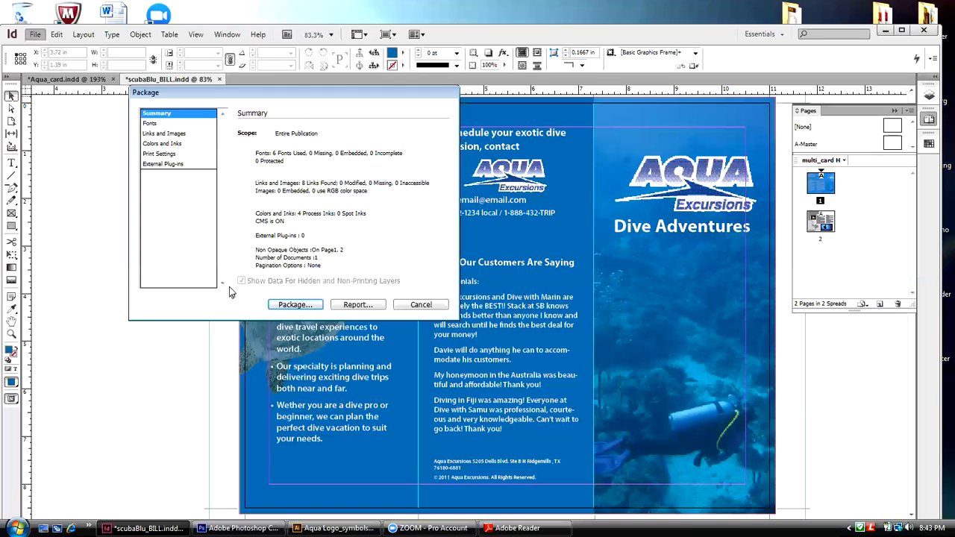
pyautogui.click(314, 305)
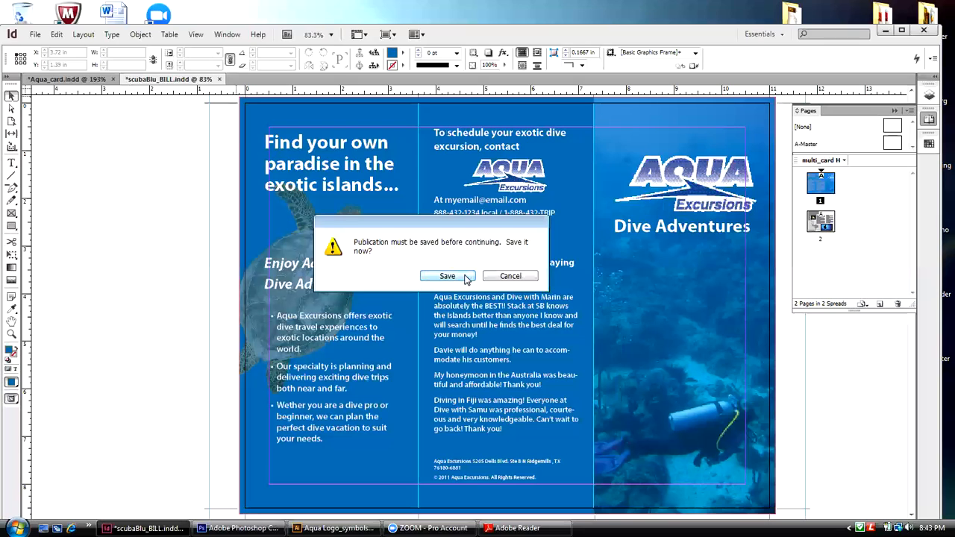
pyautogui.click(466, 276)
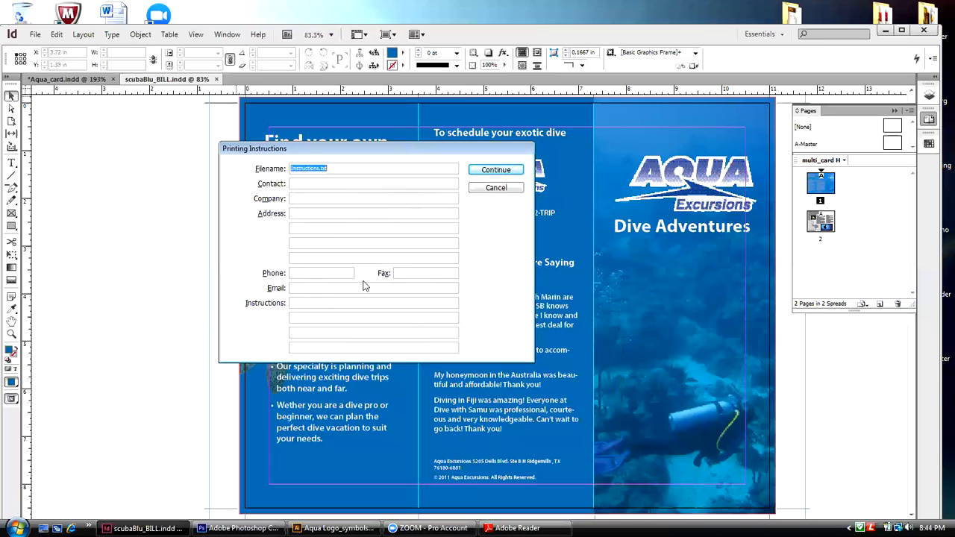
pyautogui.click(511, 173)
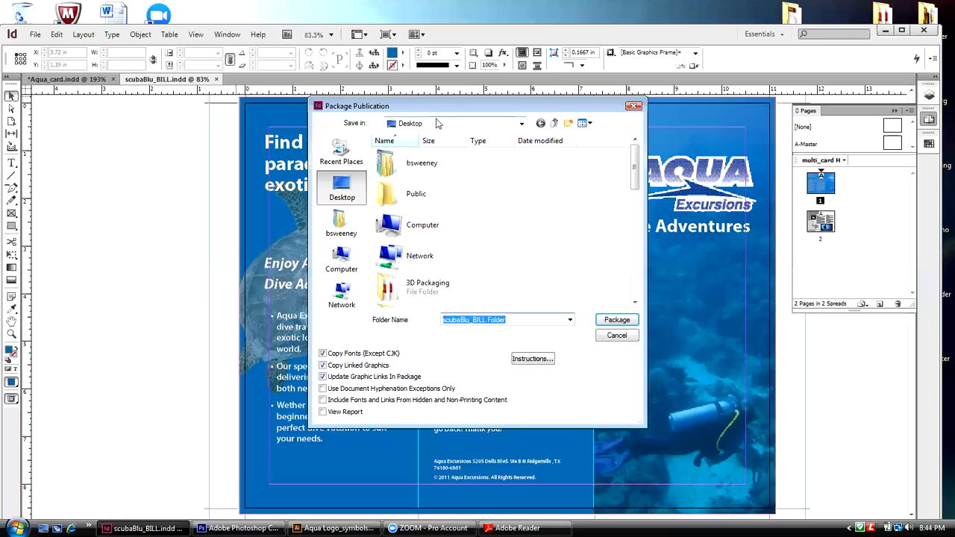
# Step: Package the brochure to the Desktop in a folder named scubaBlu_FINAL, accepting the font copying restrictions
pyautogui.moveTo(434, 111); pyautogui.dragTo(425, 127)
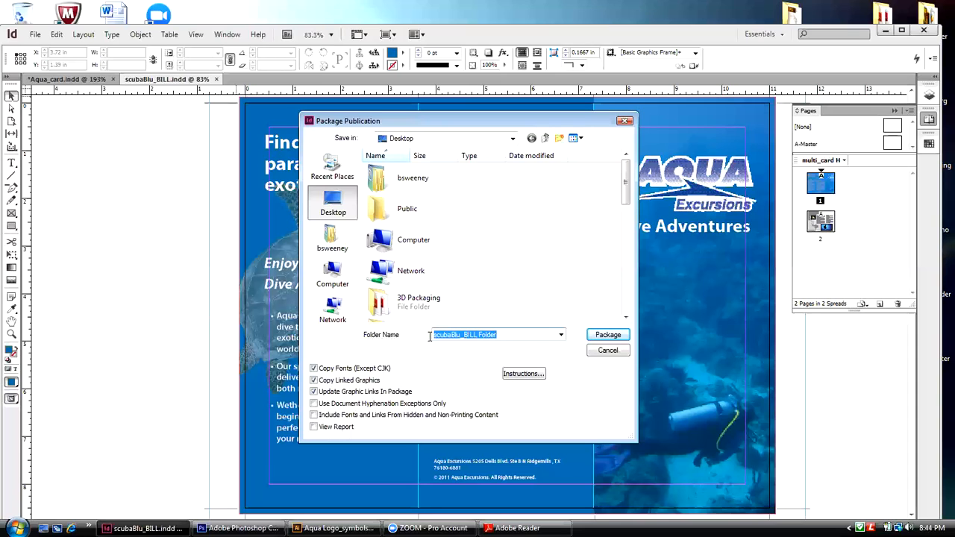
pyautogui.moveTo(498, 335); pyautogui.dragTo(464, 334)
pyautogui.write('F')
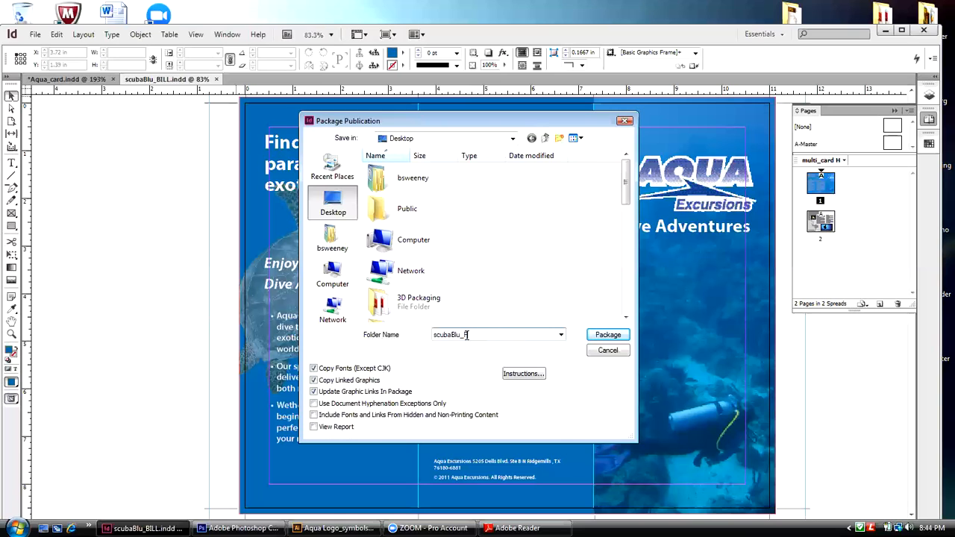
pyautogui.write('INAL')
pyautogui.click(619, 337)
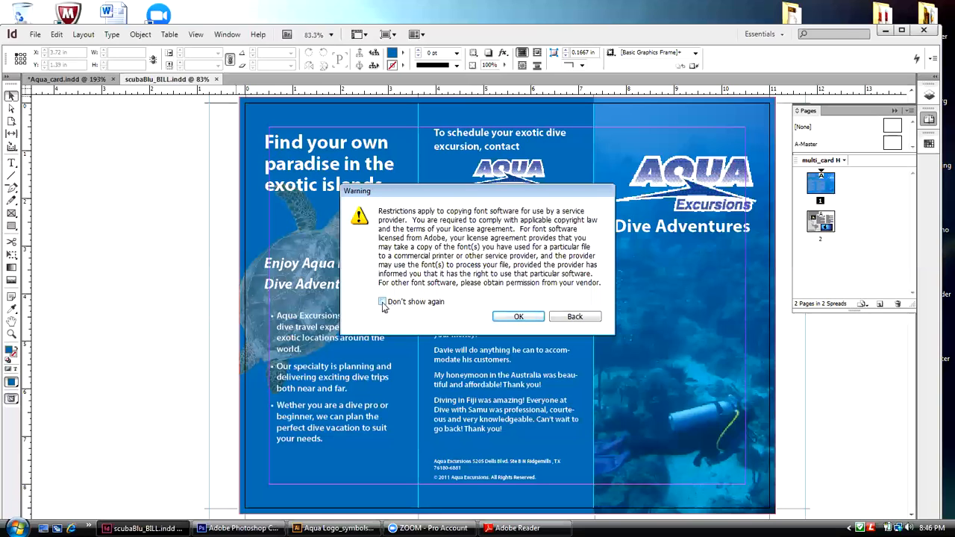
pyautogui.click(498, 317)
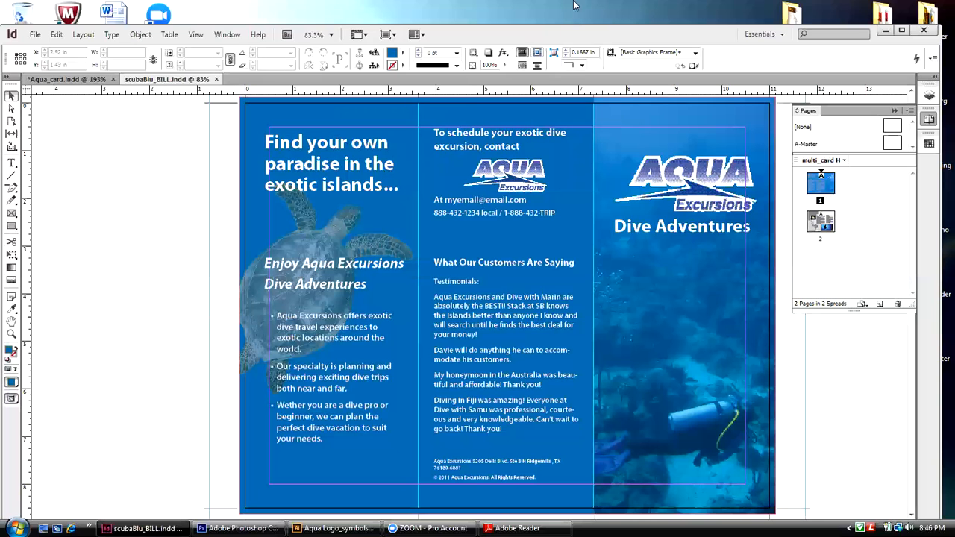
# Step: Minimize InDesign, move the scubaBlu_FINAL folder to the empty middle of the desktop and open it
pyautogui.click(883, 31)
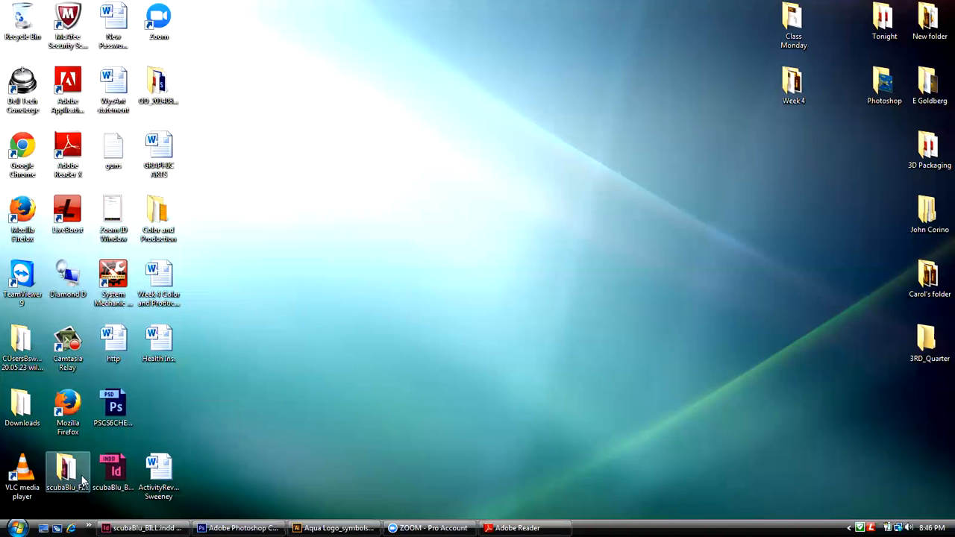
pyautogui.moveTo(65, 470); pyautogui.dragTo(502, 185)
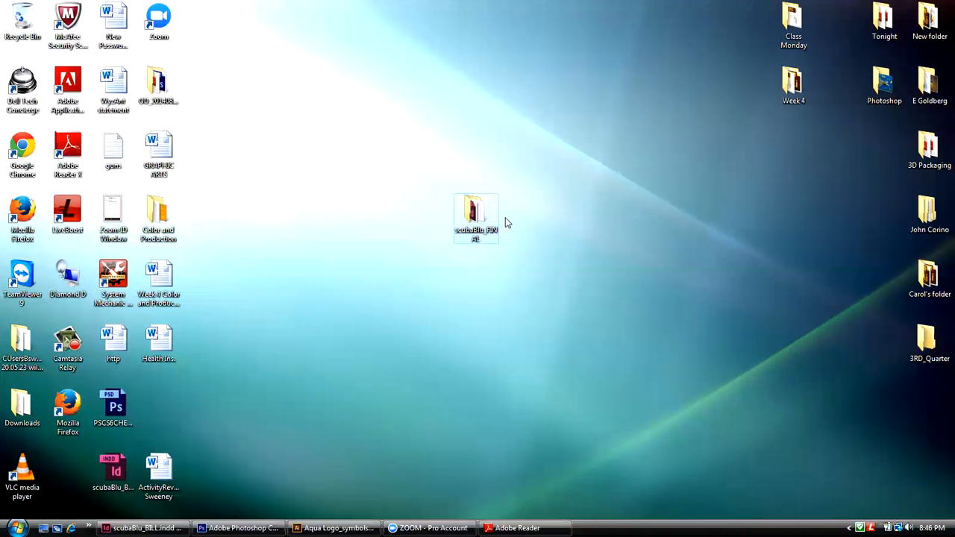
pyautogui.moveTo(474, 215)
pyautogui.mouseDown()
pyautogui.moveTo(480, 202)
pyautogui.moveTo(492, 220)
pyautogui.mouseUp()
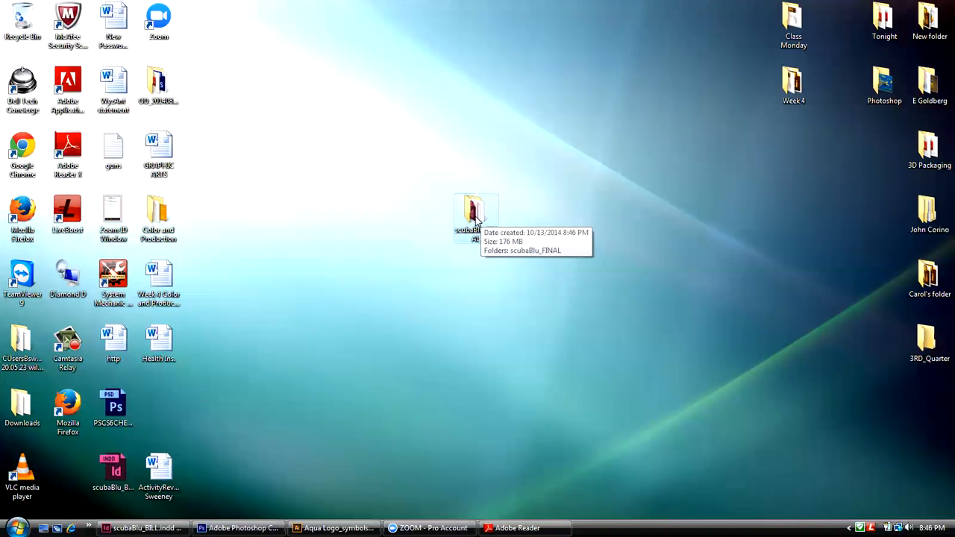
pyautogui.doubleClick(470, 211)
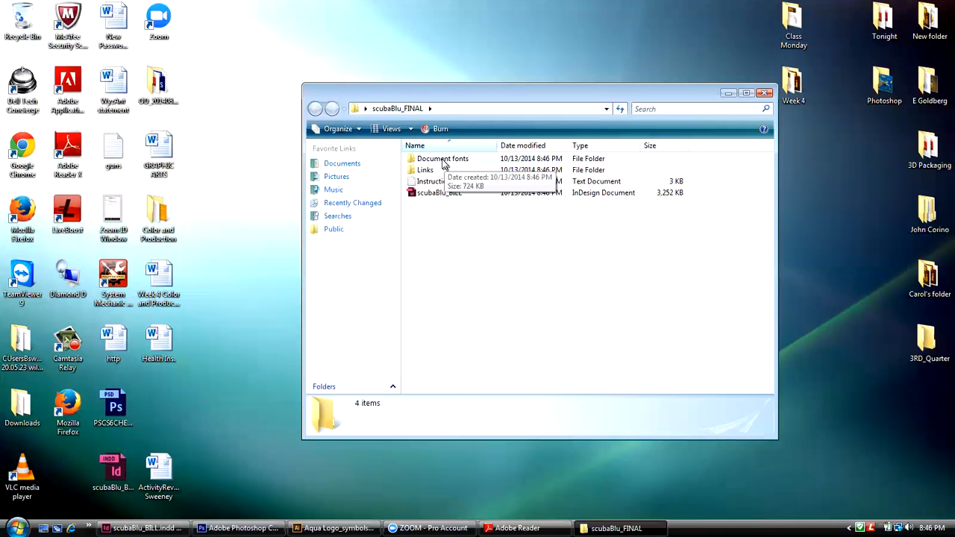
# Step: Examine the packaged Document fonts and Links folders and return to the main scubaBlu_FINAL folder
pyautogui.doubleClick(444, 160)
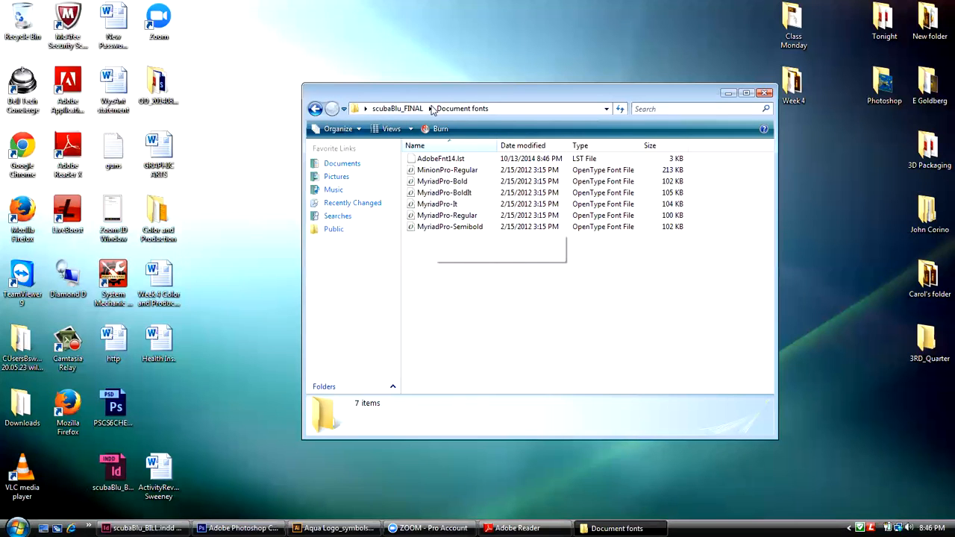
pyautogui.click(406, 109)
pyautogui.doubleClick(425, 169)
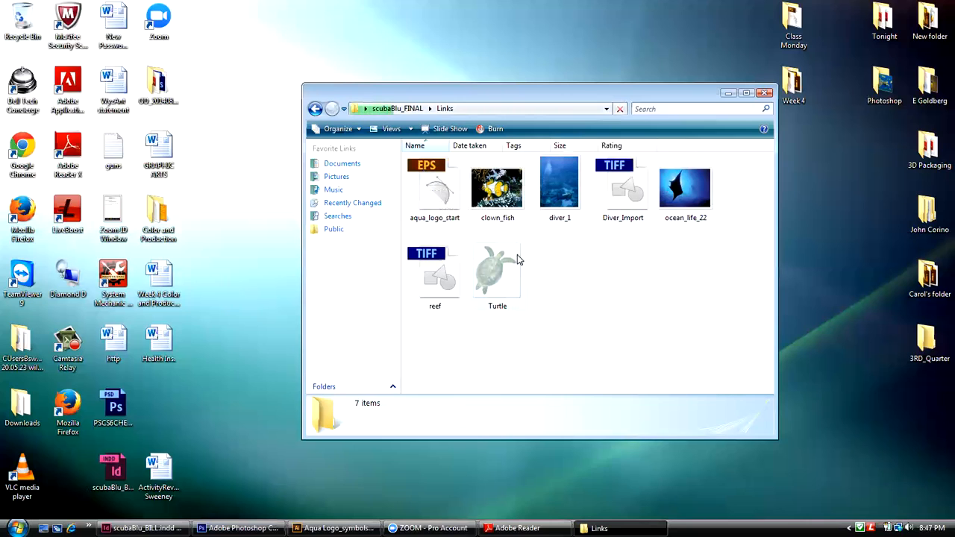
pyautogui.click(419, 110)
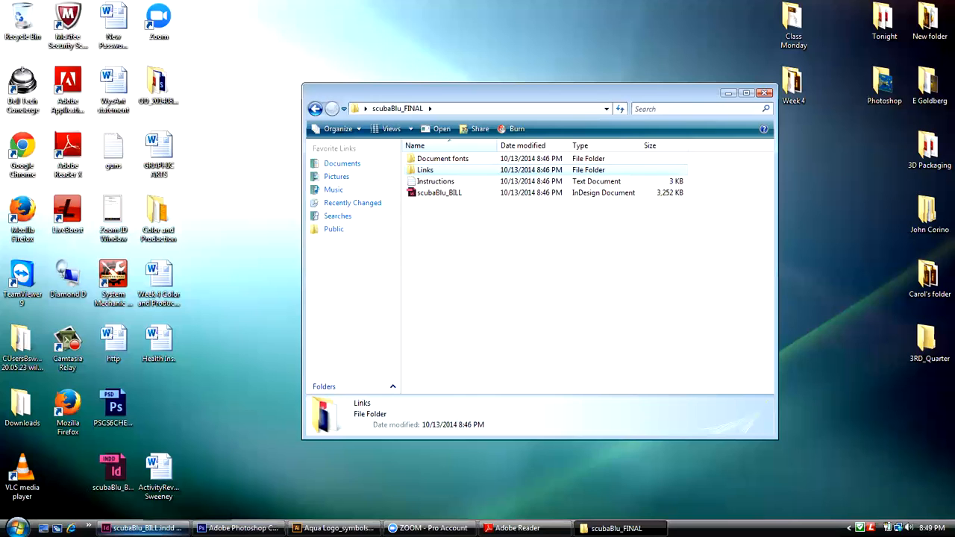
# Step: Return to InDesign and set up an Adobe PDF (Print) export of the brochure as scubaBlu_BILL.pdf in the scubaBlu_FINAL folder
pyautogui.click(142, 528)
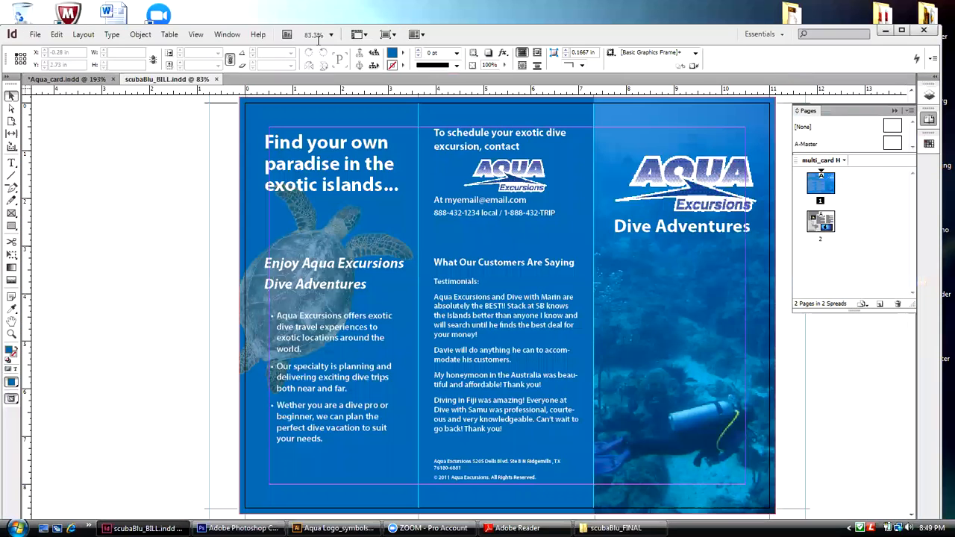
pyautogui.moveTo(457, 37); pyautogui.dragTo(476, 18)
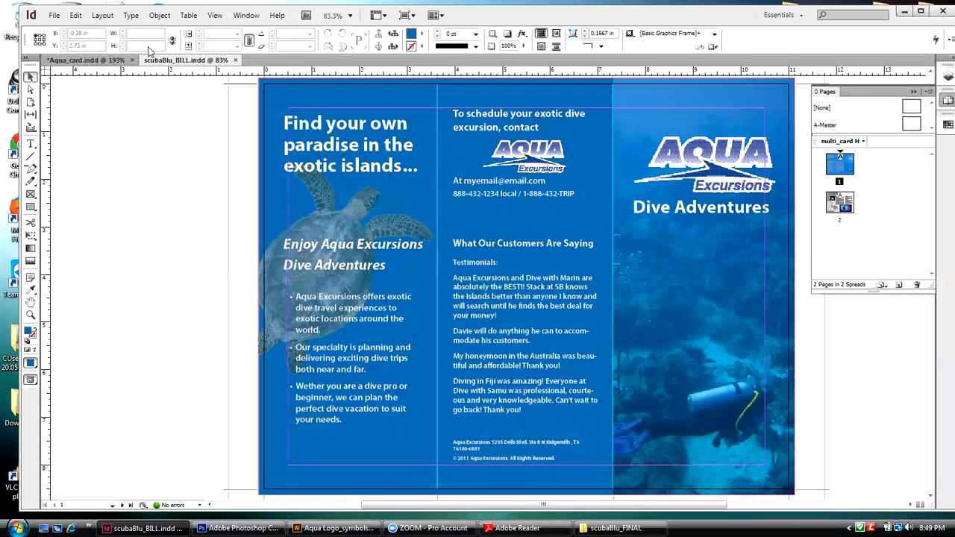
pyautogui.click(55, 16)
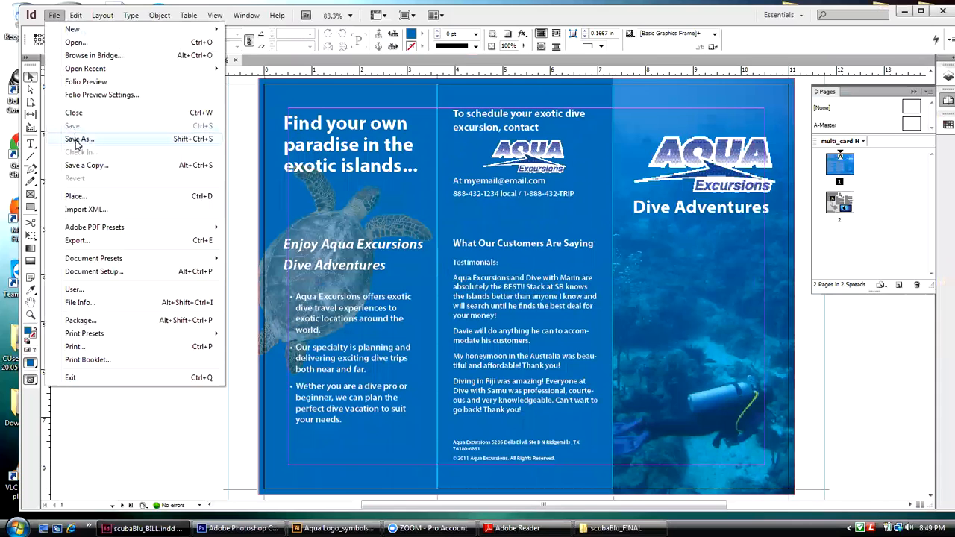
pyautogui.click(76, 242)
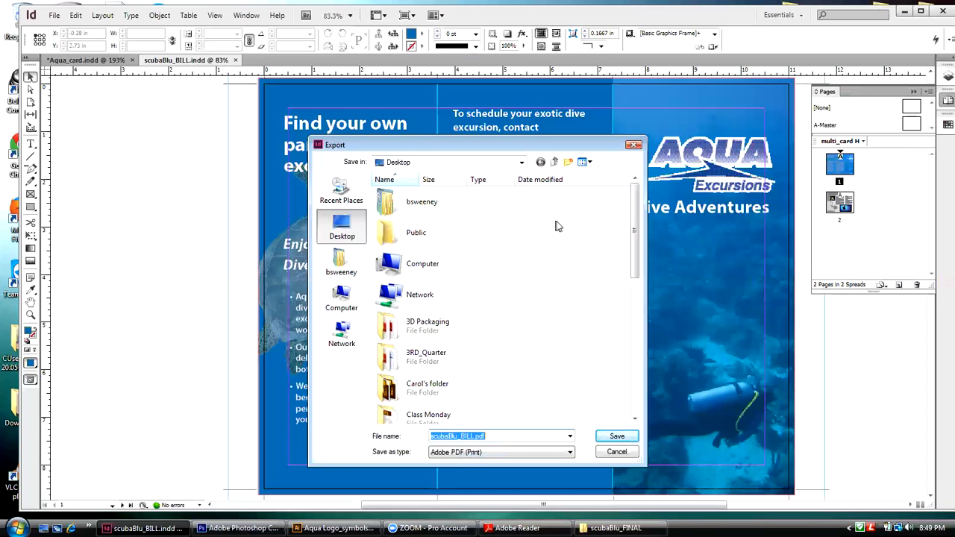
pyautogui.moveTo(638, 208); pyautogui.dragTo(605, 351)
pyautogui.doubleClick(385, 346)
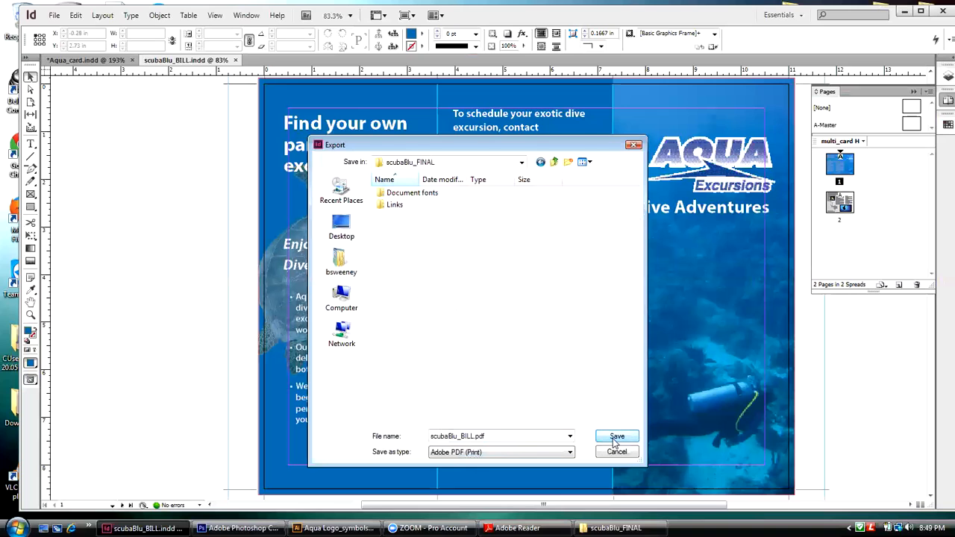
pyautogui.click(617, 437)
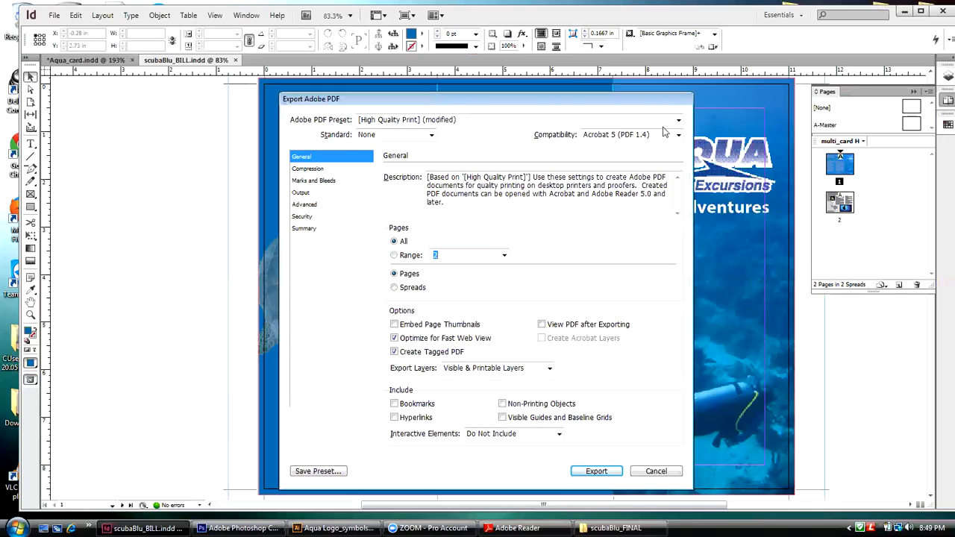
# Step: Choose the Press Quality preset, keep Standard None and Acrobat 5 (PDF 1.4) compatibility, and turn off Optimize for Fast Web View
pyautogui.click(677, 121)
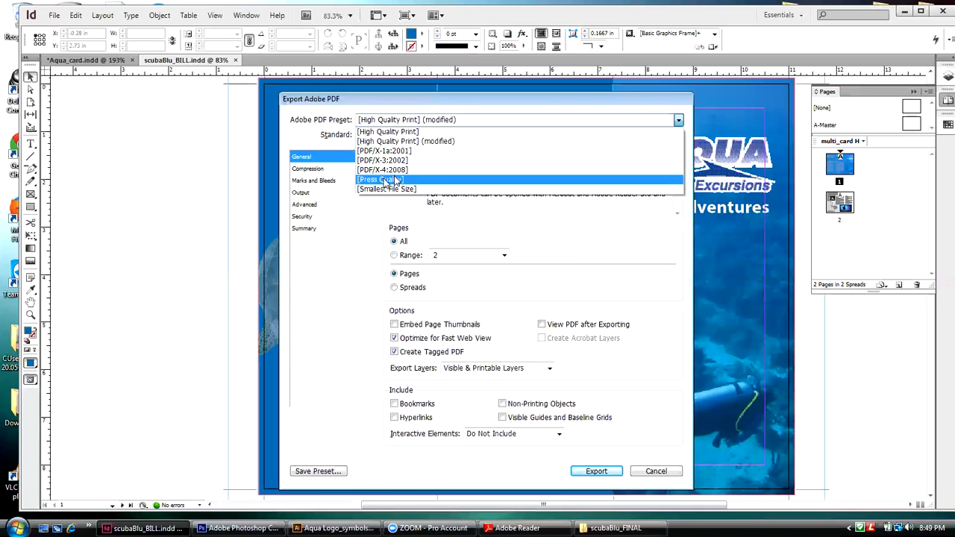
pyautogui.click(384, 183)
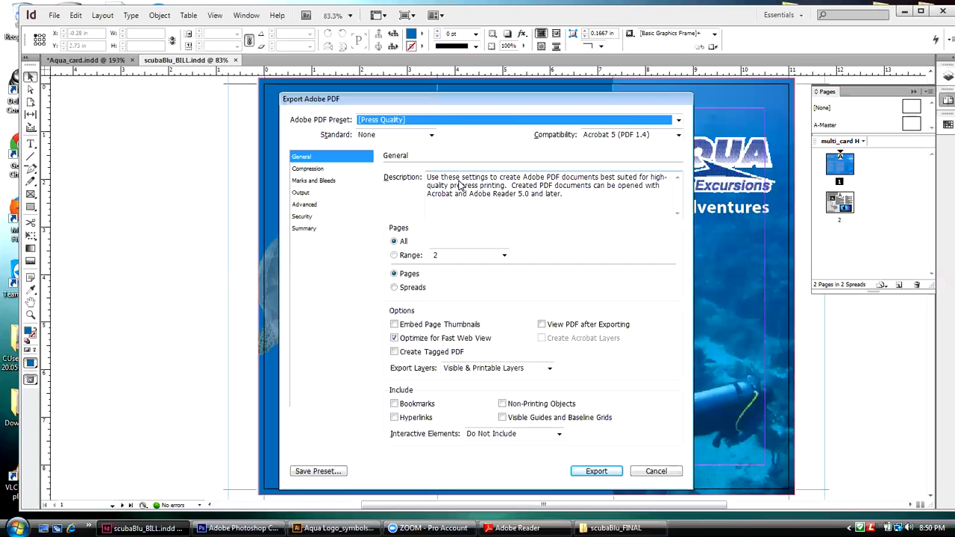
pyautogui.click(431, 136)
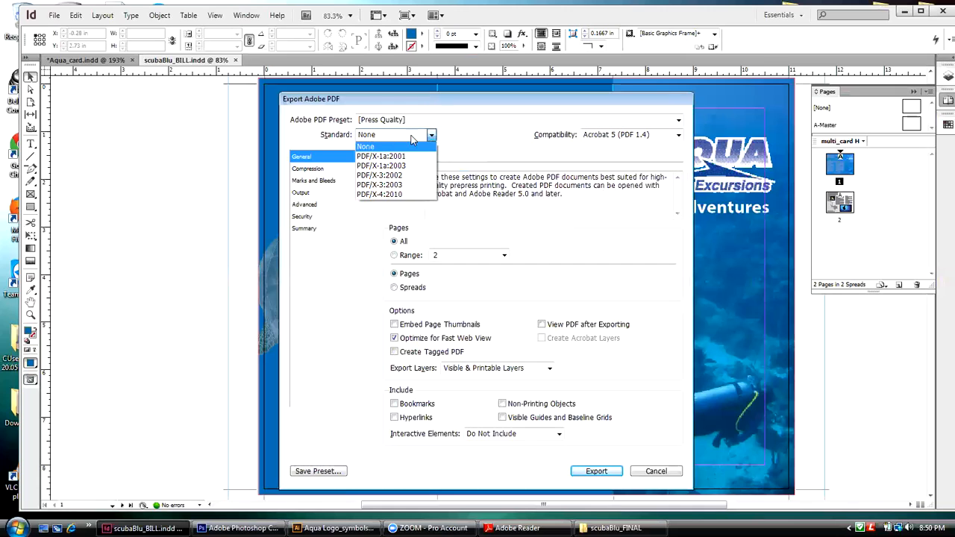
pyautogui.click(412, 138)
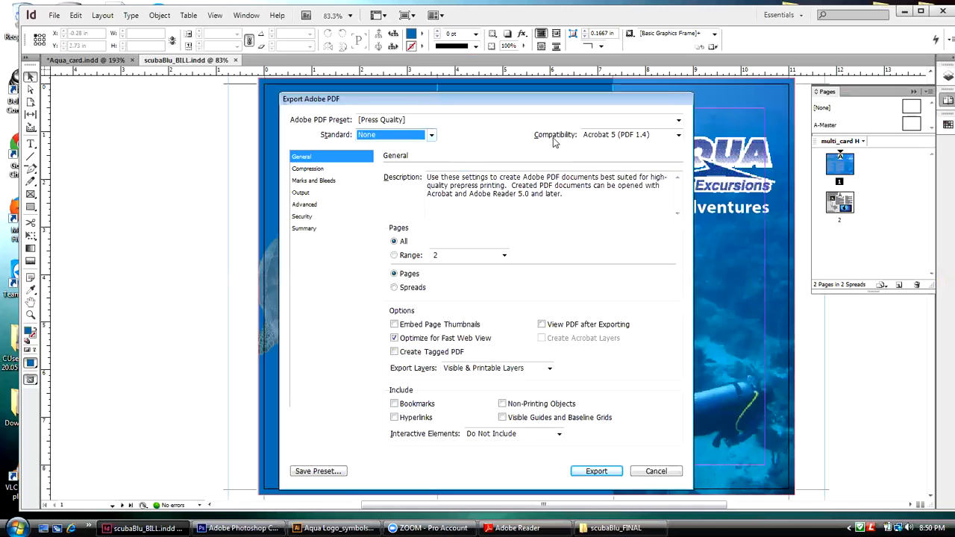
pyautogui.click(678, 135)
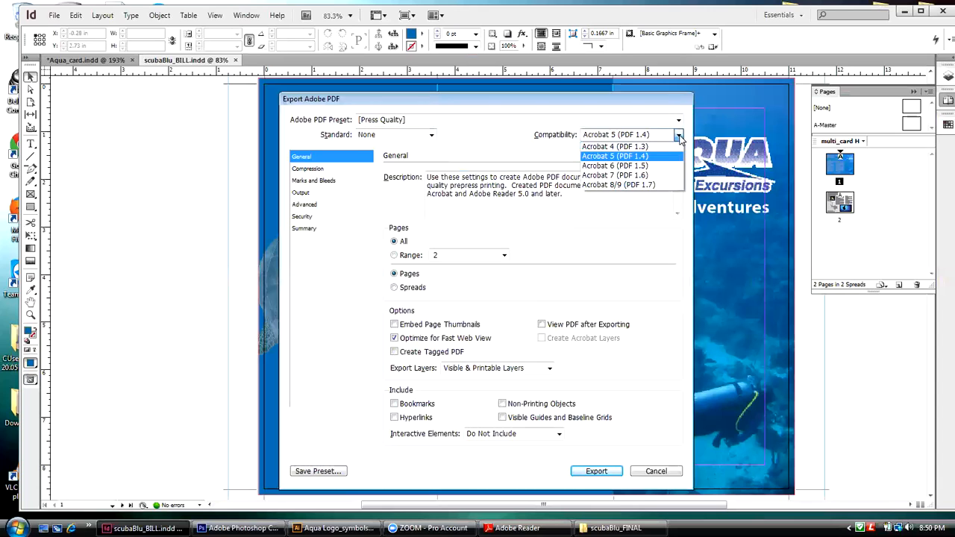
pyautogui.click(518, 147)
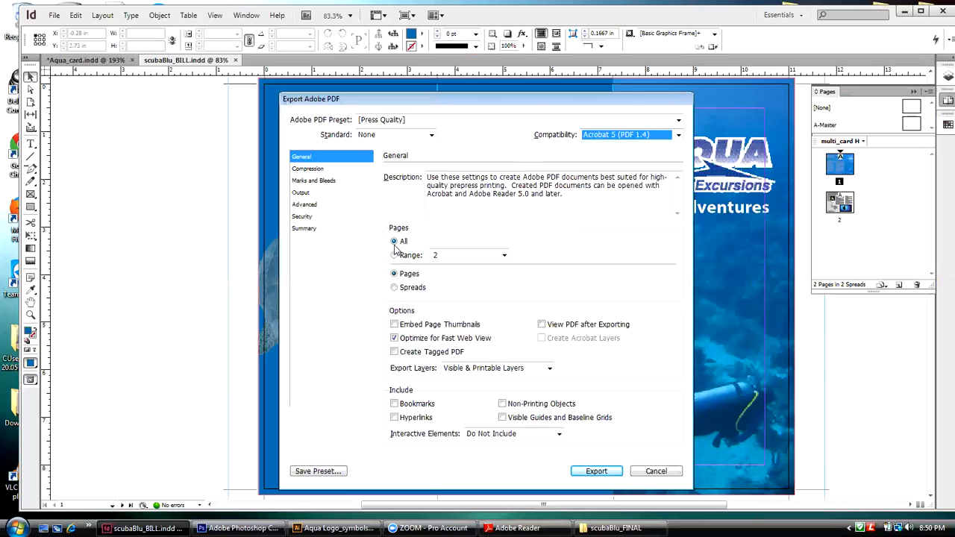
pyautogui.click(394, 338)
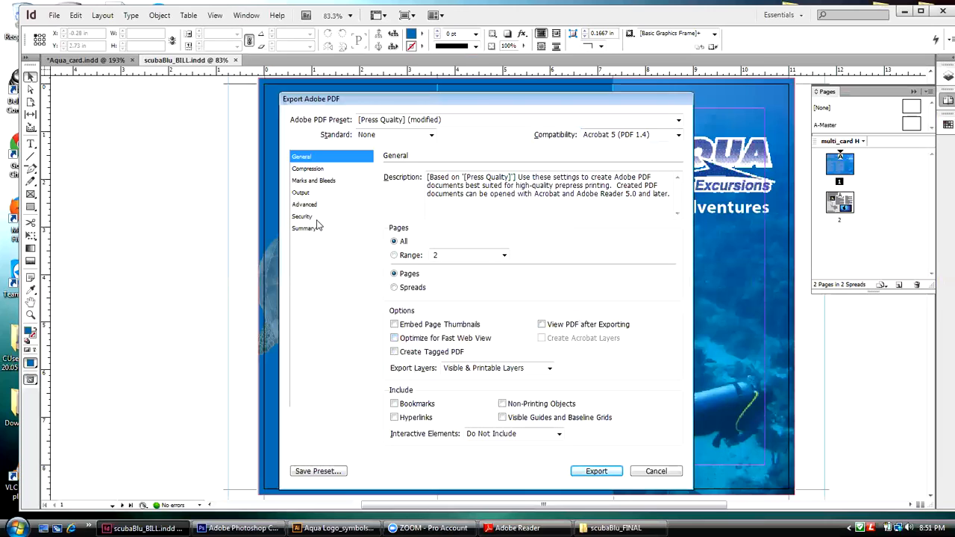
# Step: Include all printer's marks, the document bleed settings and the slug area, and export the PDF
pyautogui.click(312, 183)
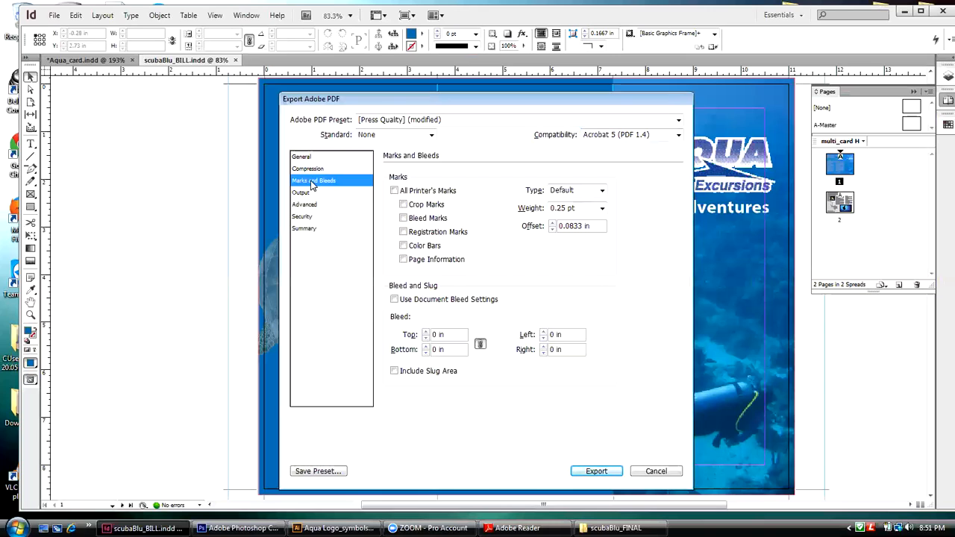
pyautogui.click(395, 190)
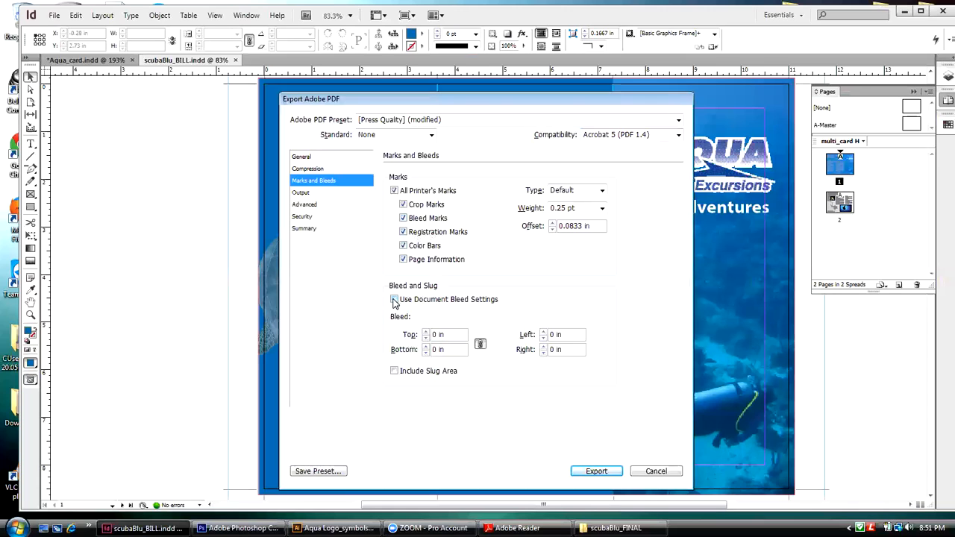
pyautogui.click(395, 299)
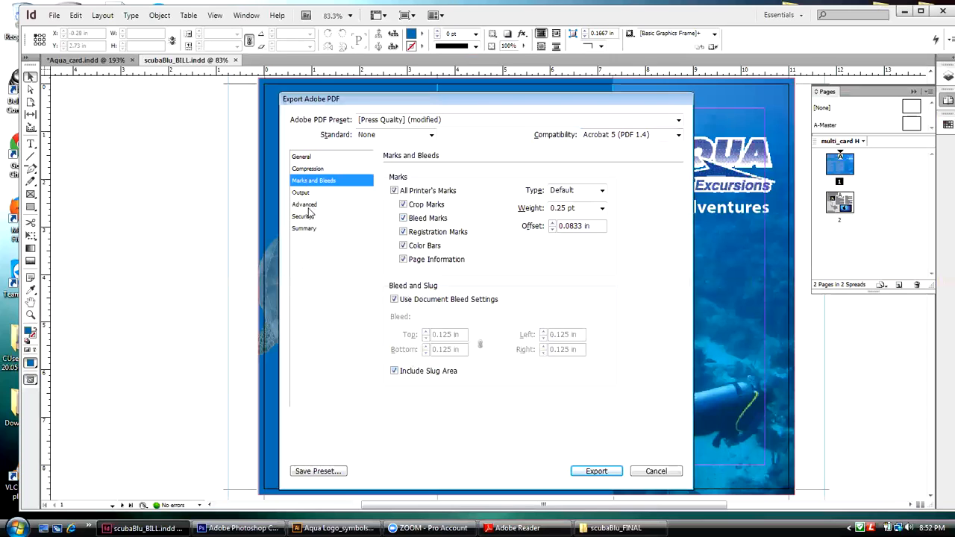
pyautogui.click(601, 471)
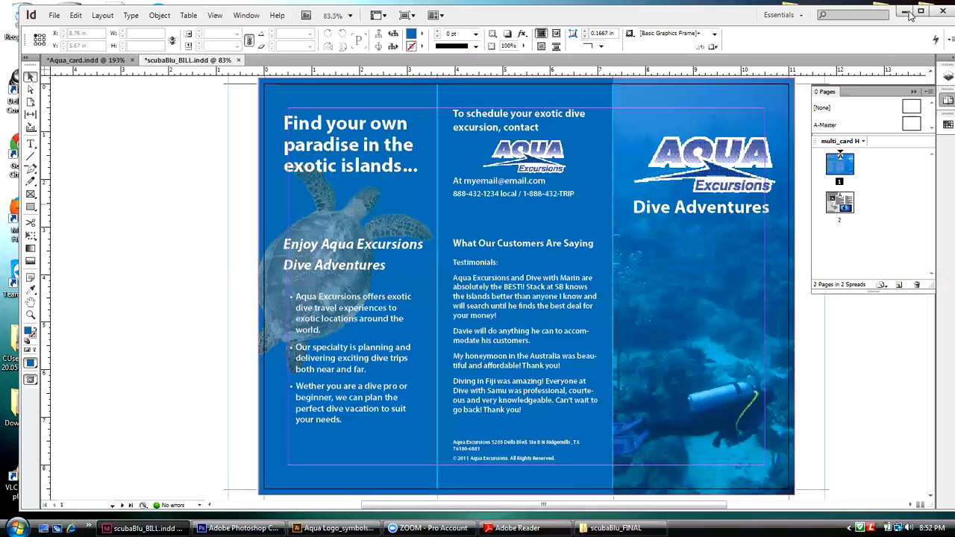
# Step: Minimize InDesign and open the exported scubaBlu_BILL PDF from the scubaBlu_FINAL folder
pyautogui.click(906, 12)
pyautogui.moveTo(535, 92); pyautogui.dragTo(545, 36)
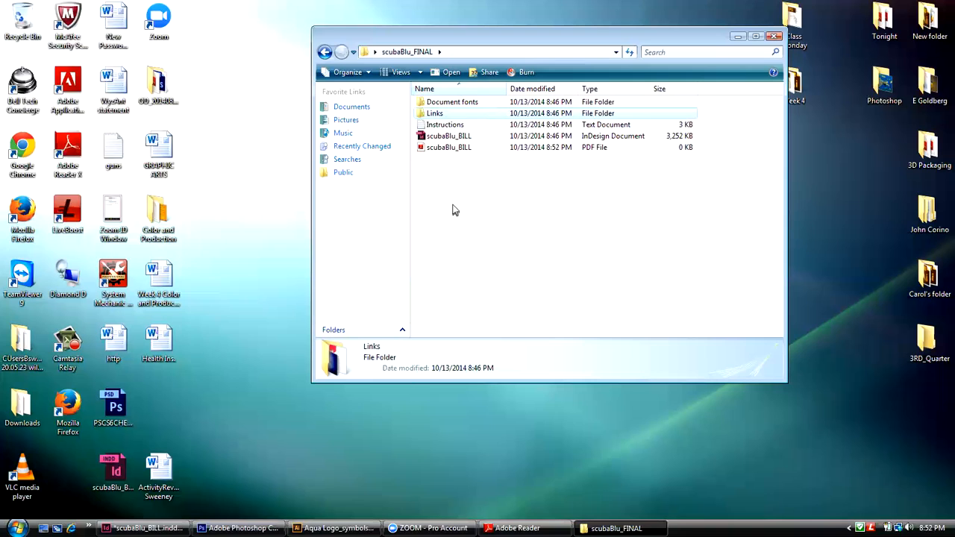
pyautogui.click(448, 153)
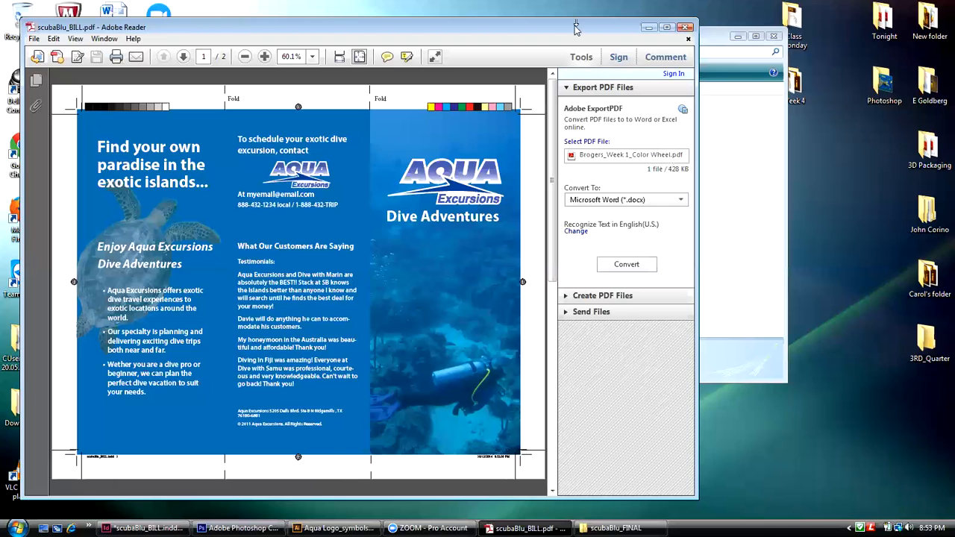
# Step: Rearrange the PDF and scubaBlu_FINAL windows to examine the package contents and the brochure's printer's marks
pyautogui.moveTo(574, 28); pyautogui.dragTo(696, 235)
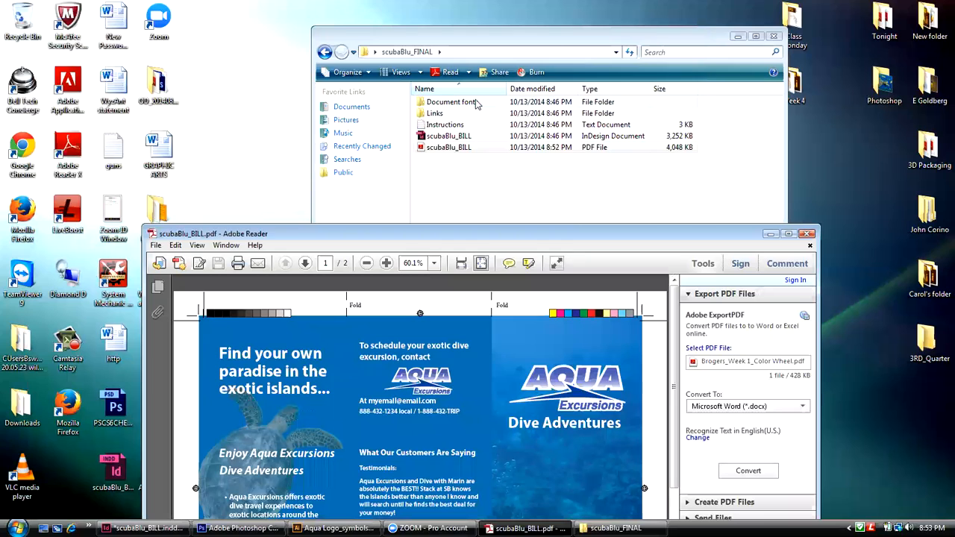
pyautogui.click(454, 202)
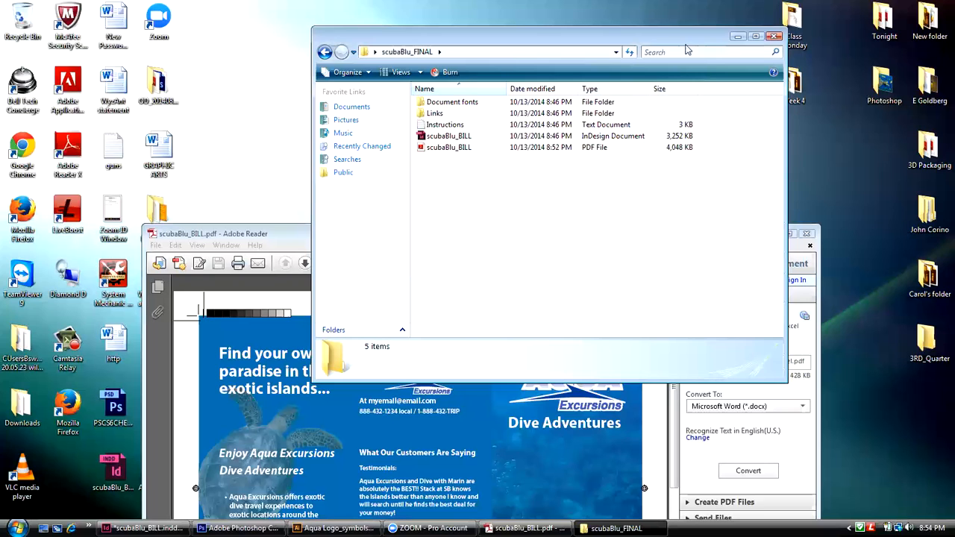
pyautogui.moveTo(683, 37); pyautogui.dragTo(692, 13)
pyautogui.click(301, 235)
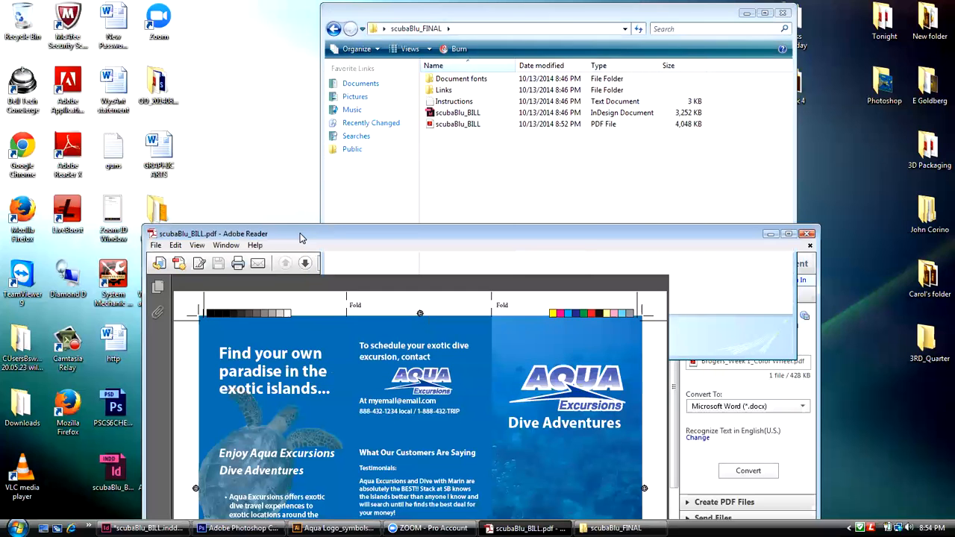
pyautogui.moveTo(299, 237); pyautogui.dragTo(200, 28)
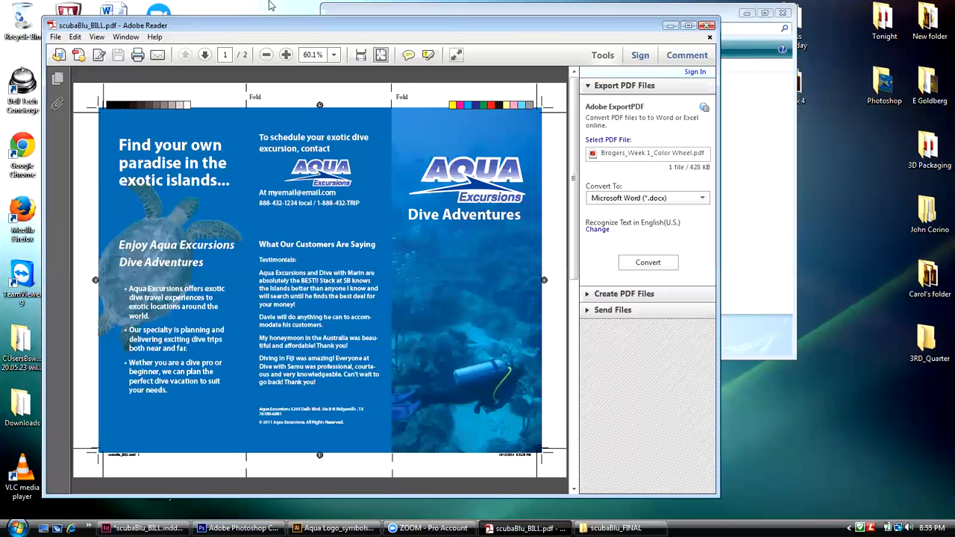
# Step: Close the brochure PDF and the scubaBlu_FINAL folder window to return to the desktop
pyautogui.click(709, 25)
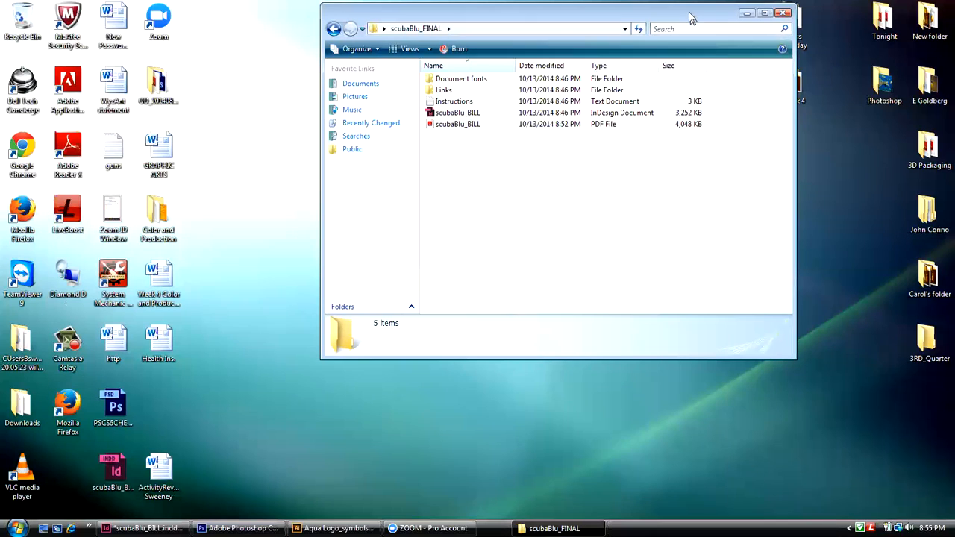
pyautogui.moveTo(690, 14); pyautogui.dragTo(618, 78)
pyautogui.click(924, 282)
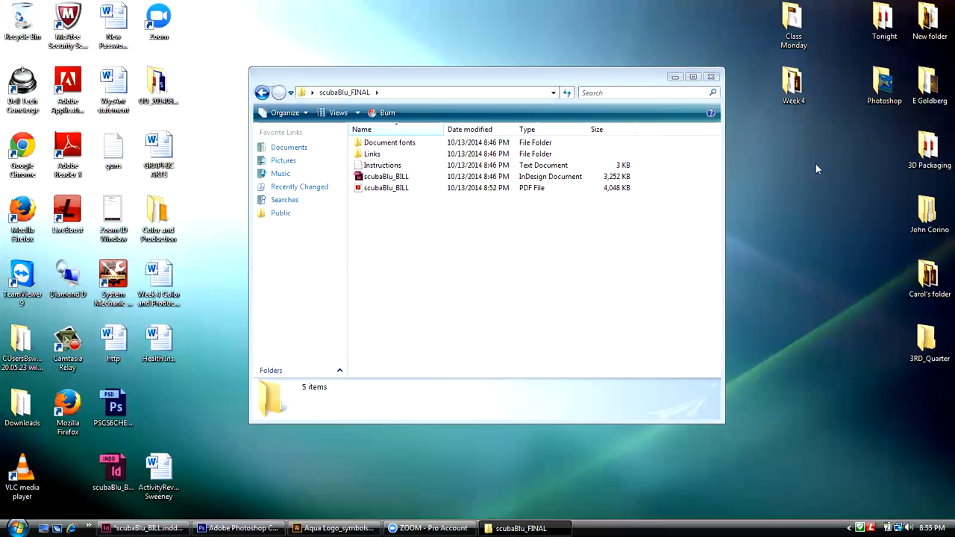
pyautogui.click(710, 80)
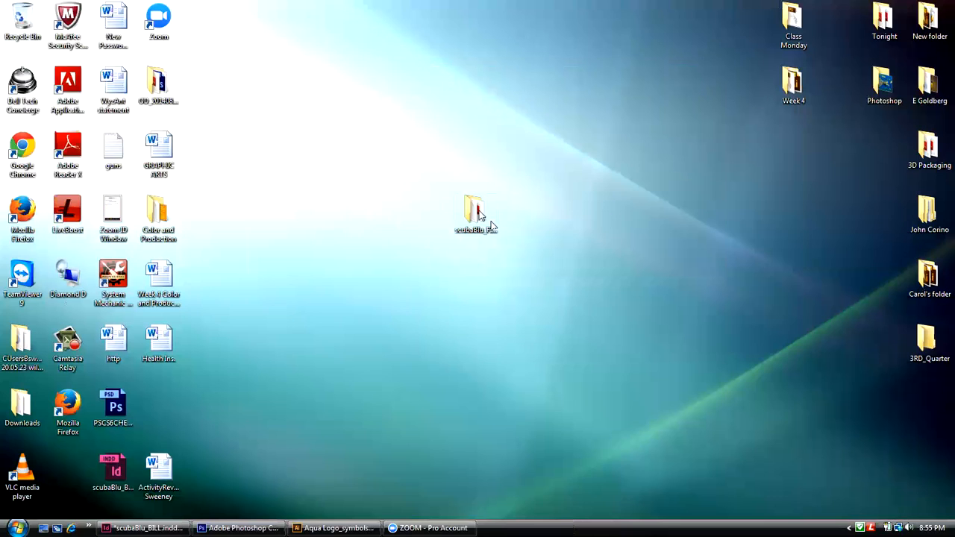
# Step: Compress the scubaBlu_FINAL folder into a zip file and place the zip just below the folder on the desktop
pyautogui.moveTo(481, 217); pyautogui.dragTo(526, 218)
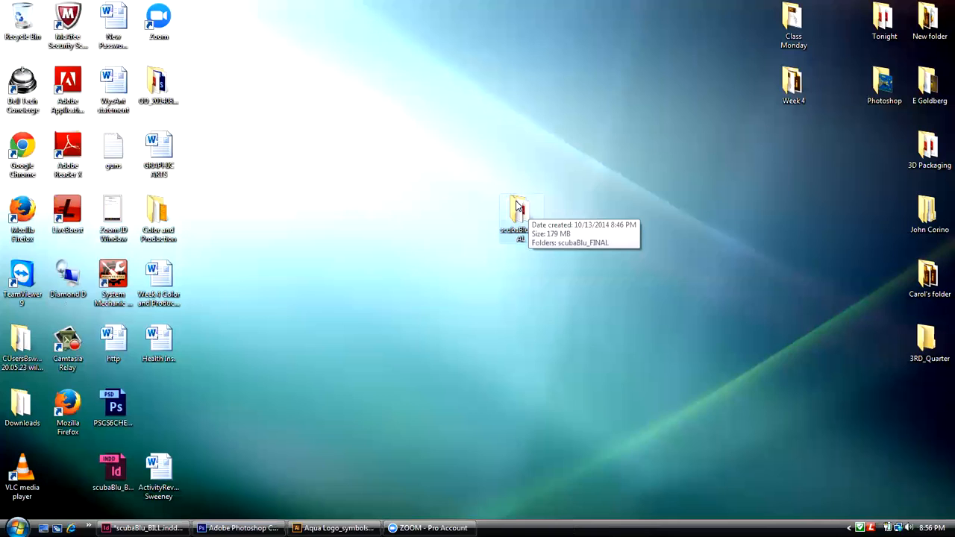
pyautogui.rightClick(517, 205)
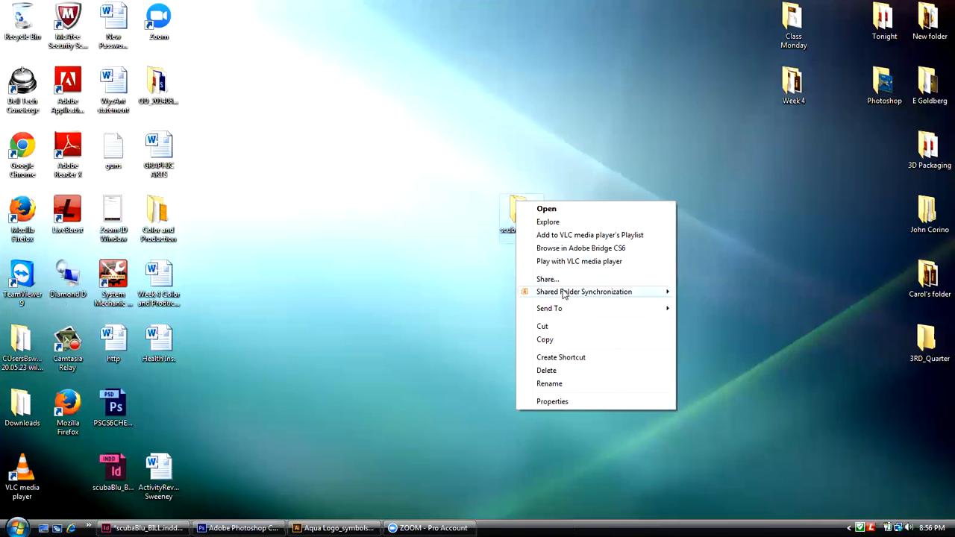
pyautogui.moveTo(563, 311)
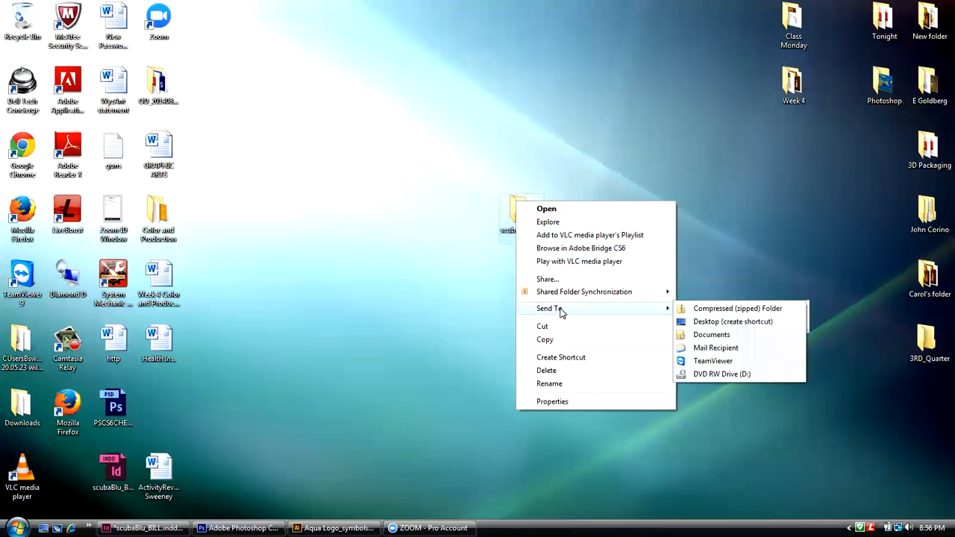
pyautogui.click(735, 309)
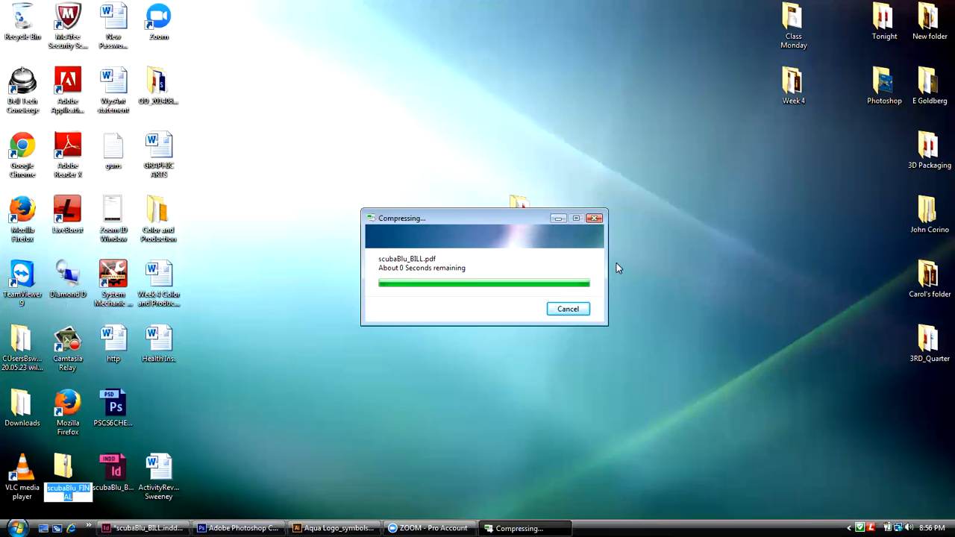
pyautogui.moveTo(67, 468); pyautogui.dragTo(522, 275)
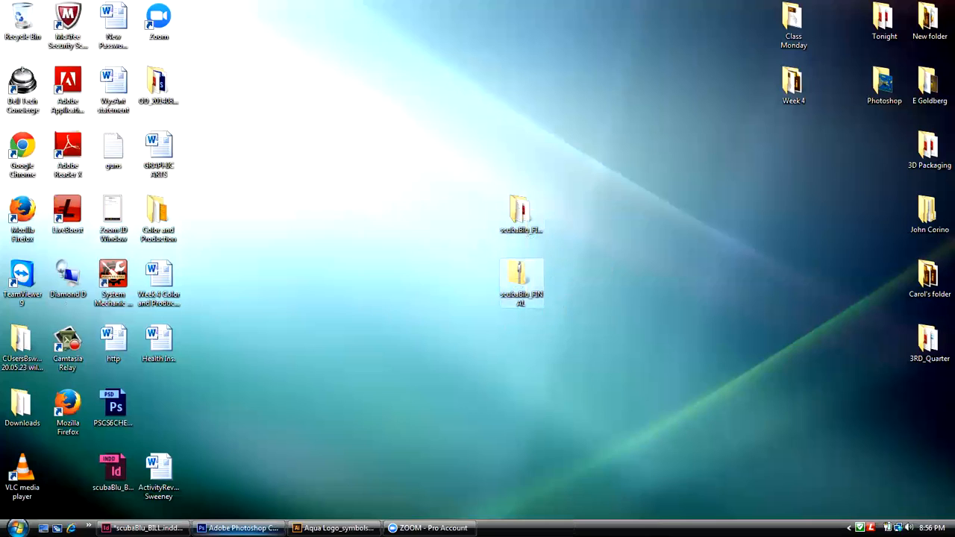
# Step: Open Firefox, go to the bookmarked User Dashboard and log in with the account password
pyautogui.doubleClick(83, 408)
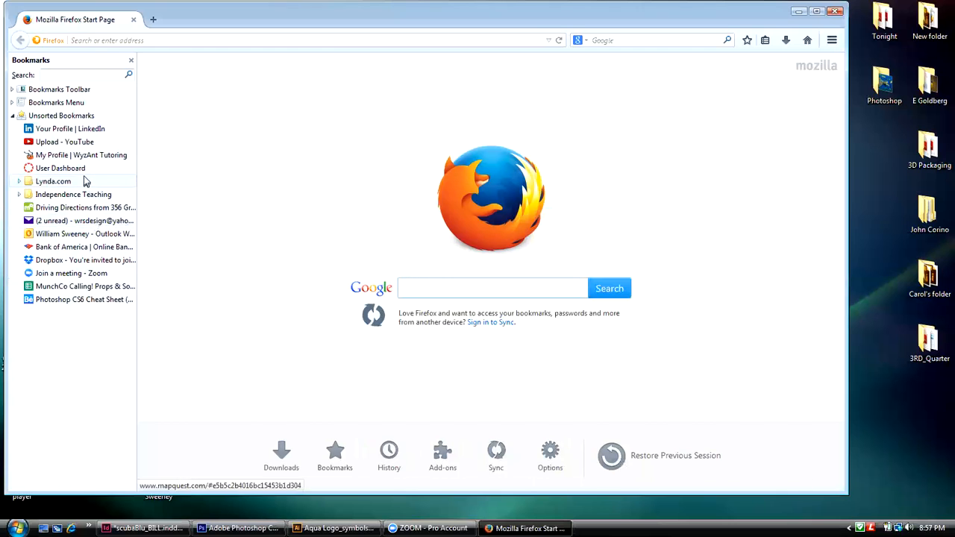
pyautogui.click(81, 168)
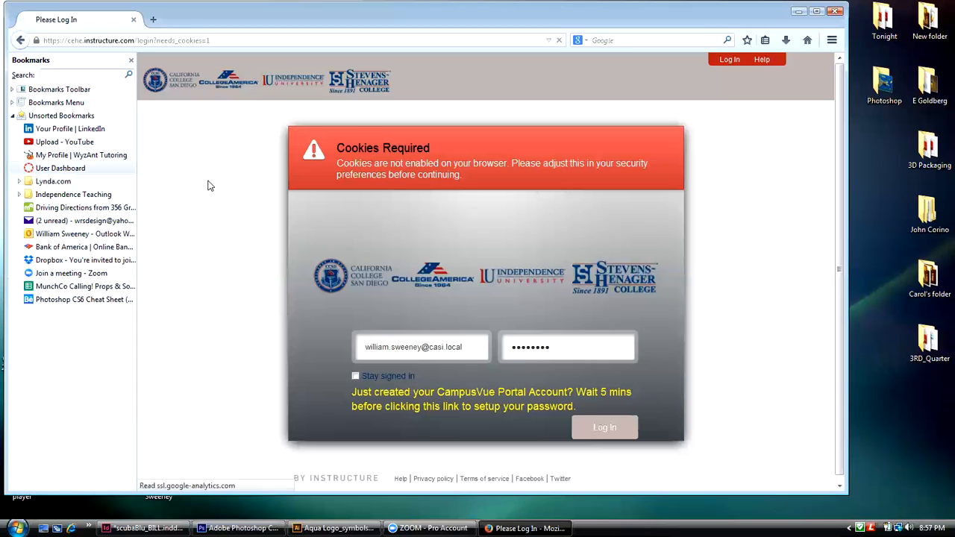
pyautogui.moveTo(513, 349); pyautogui.dragTo(571, 359)
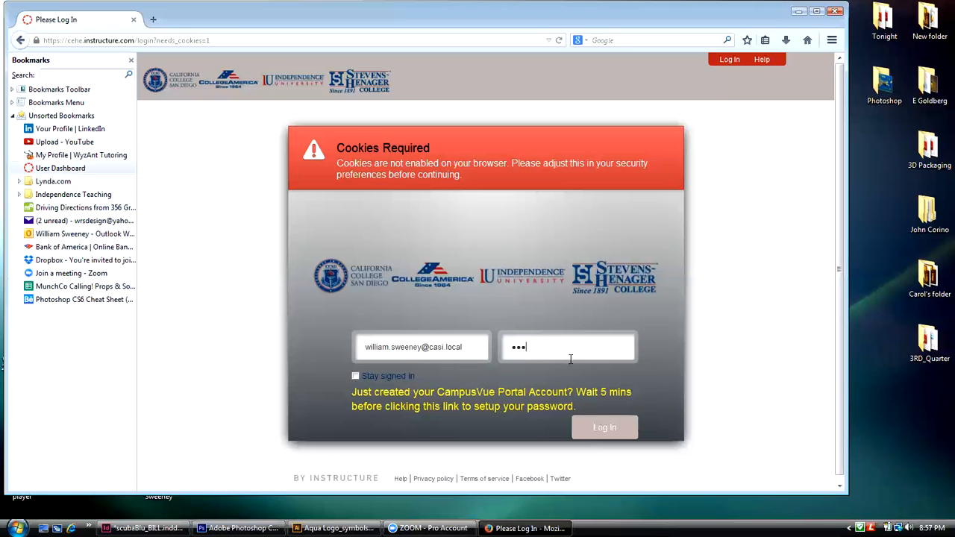
pyautogui.press('Return')
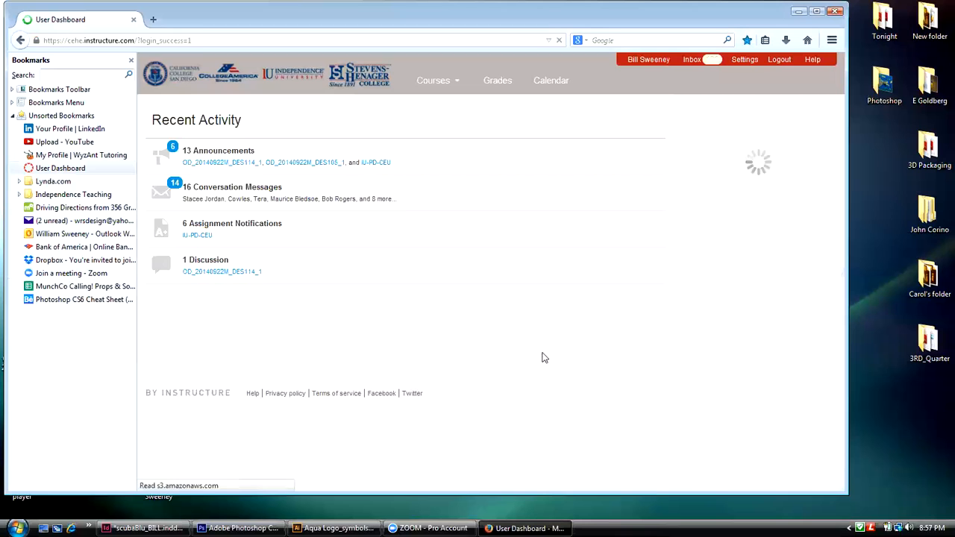
# Step: Open the DES114_1 Print Production course and start a new announcement
pyautogui.click(442, 83)
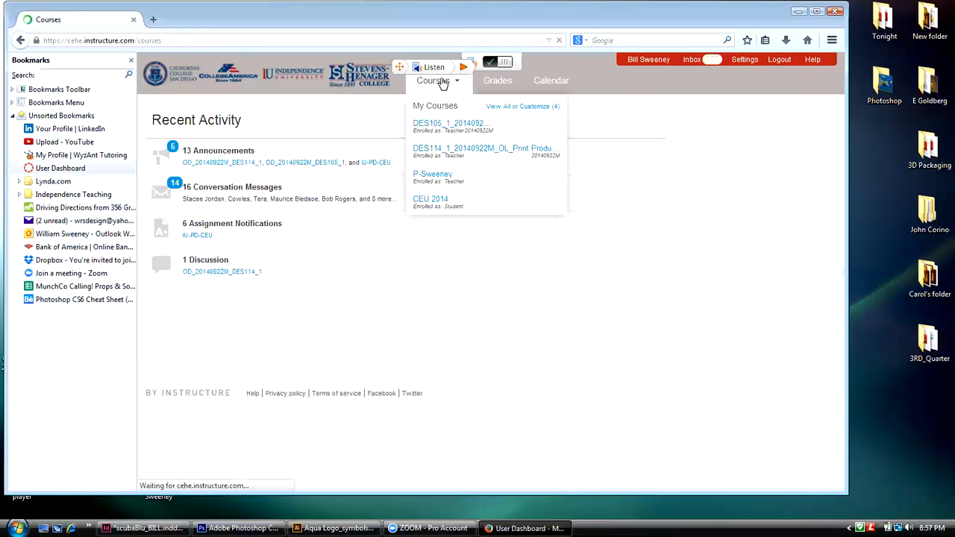
pyautogui.click(362, 238)
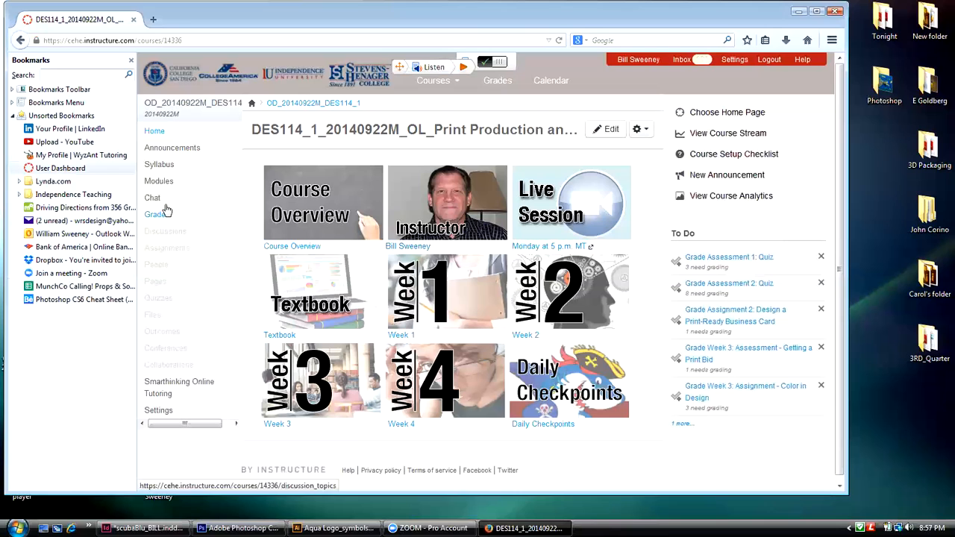
pyautogui.click(168, 148)
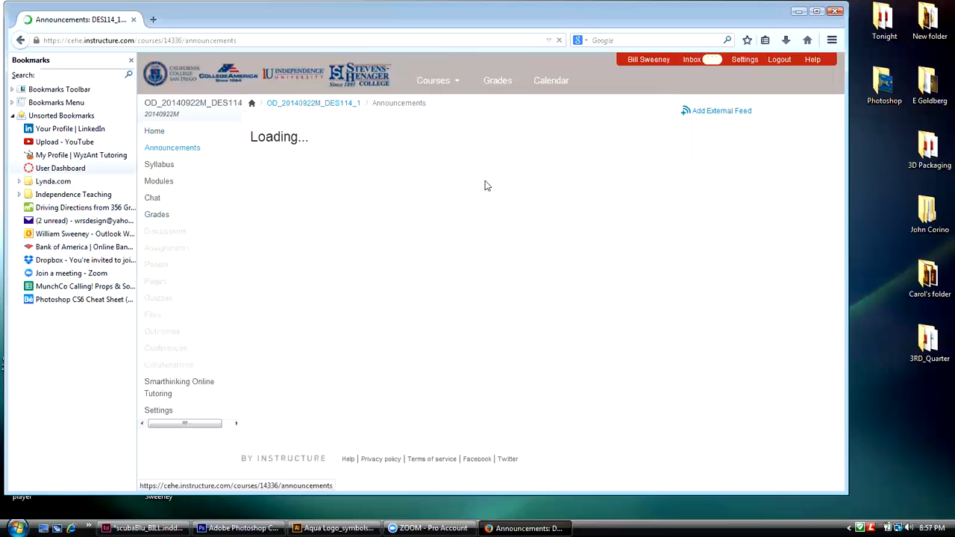
pyautogui.click(590, 130)
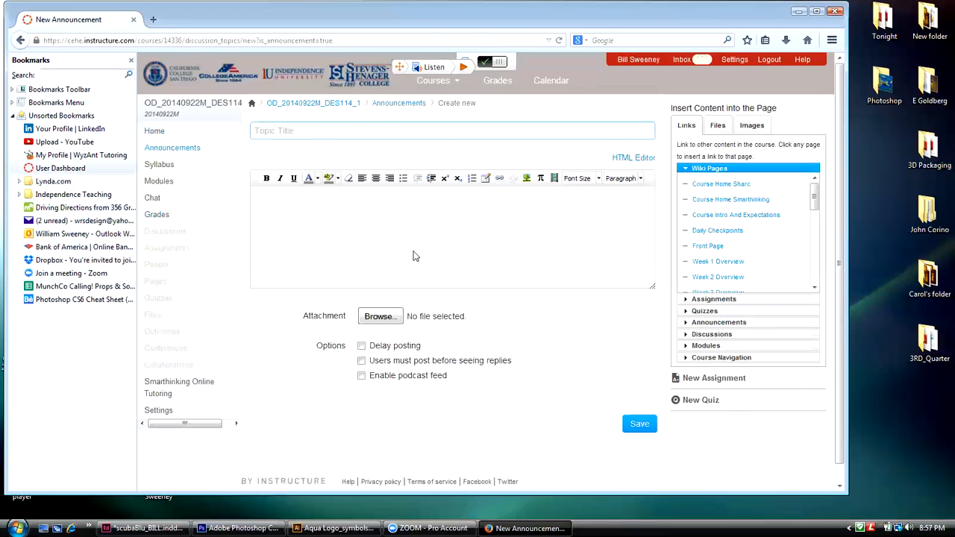
# Step: Title the announcement "Package" and enter "The Packaged file." as its message
pyautogui.click(252, 126)
pyautogui.write('Package')
pyautogui.click(289, 197)
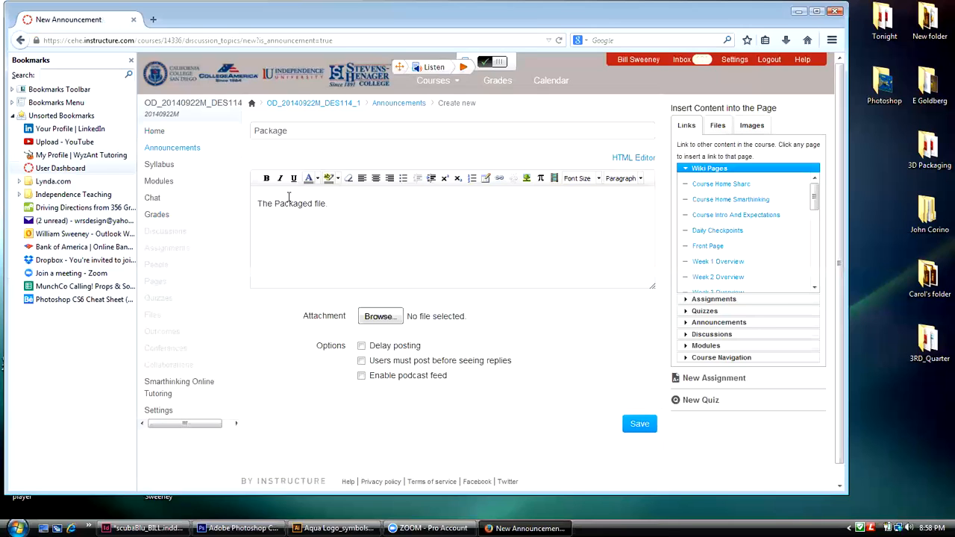
# Step: Attach the zipped scubaBlu_FINAL file from the desktop to the announcement
pyautogui.click(377, 317)
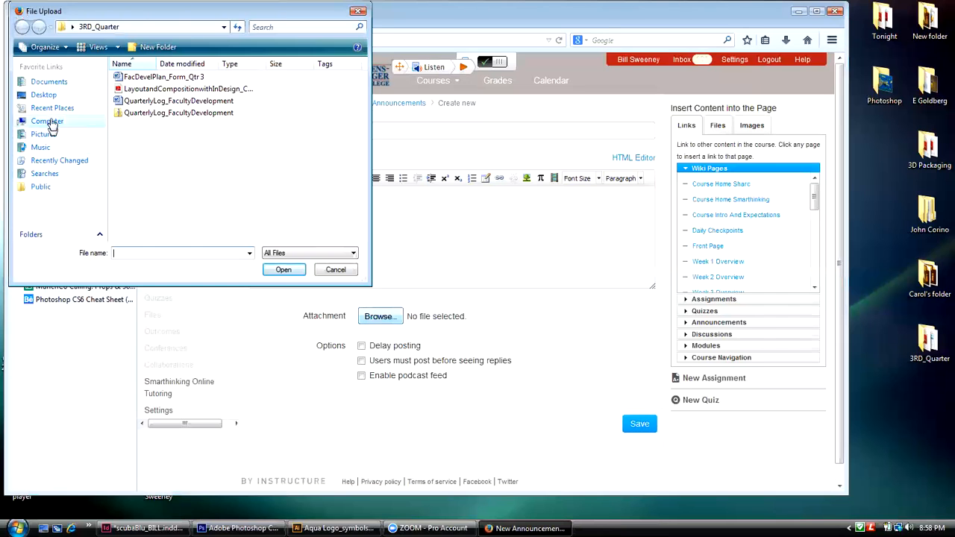
pyautogui.click(43, 95)
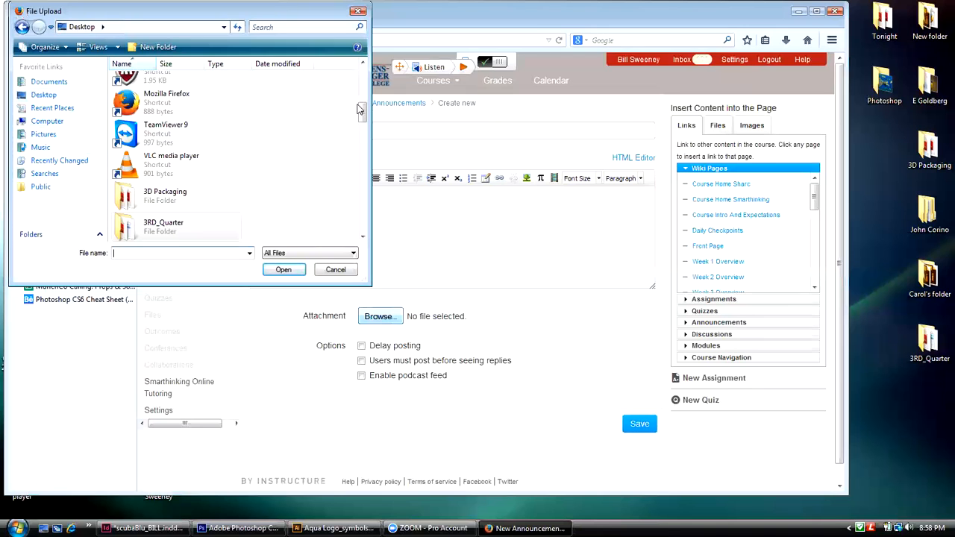
pyautogui.moveTo(361, 112); pyautogui.dragTo(377, 201)
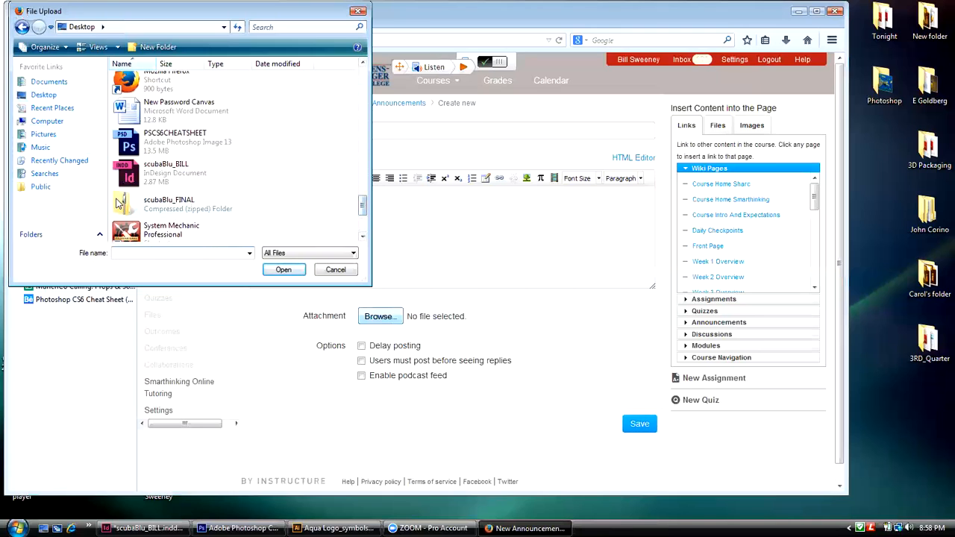
pyautogui.click(121, 205)
pyautogui.click(274, 269)
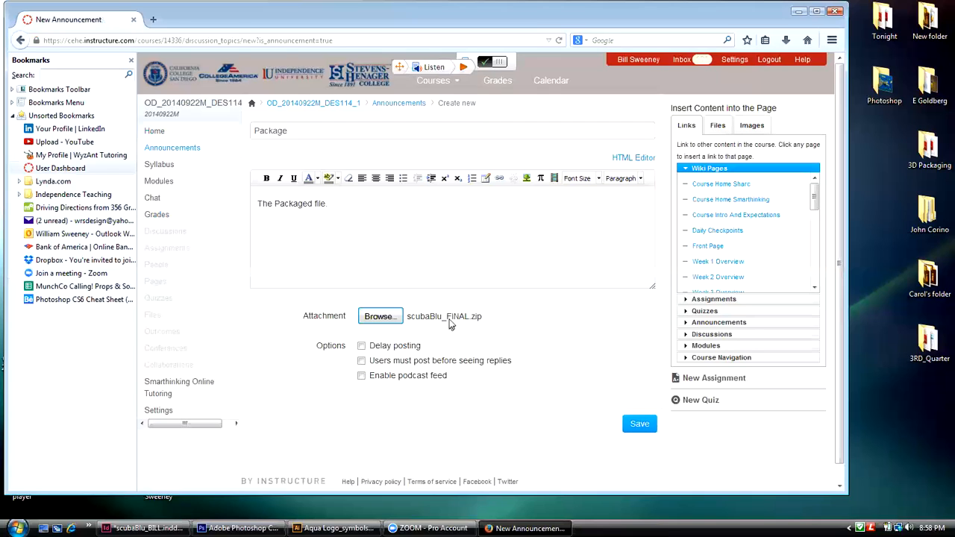
# Step: Browse the unzipped scubaBlu_FINAL folder and its Links subfolder in the attachment file chooser, and close it without choosing a file
pyautogui.click(394, 318)
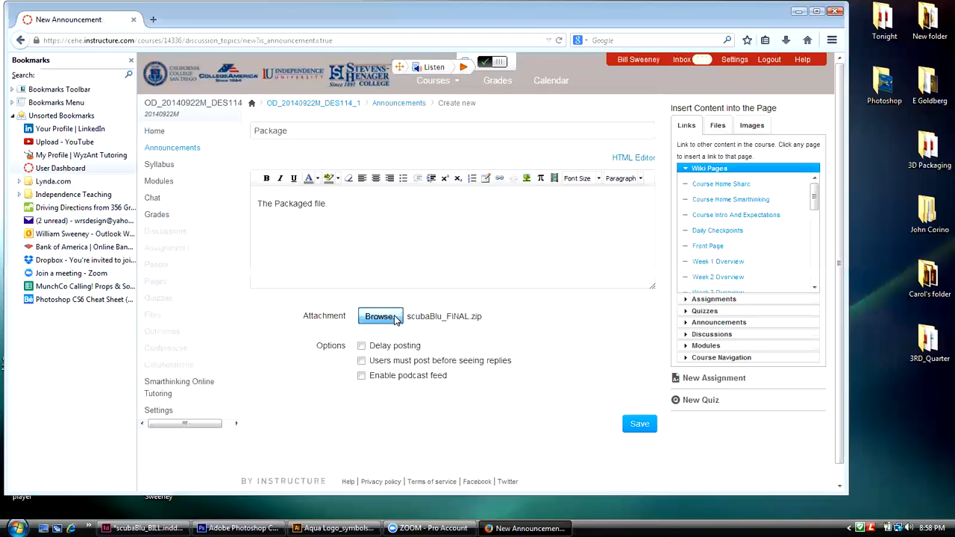
pyautogui.moveTo(362, 87); pyautogui.dragTo(365, 165)
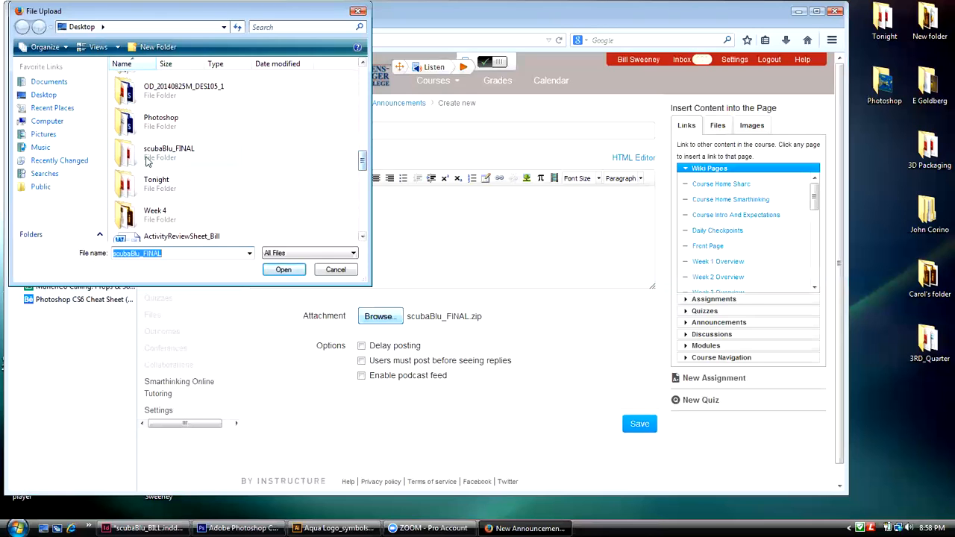
pyautogui.click(126, 152)
pyautogui.click(282, 270)
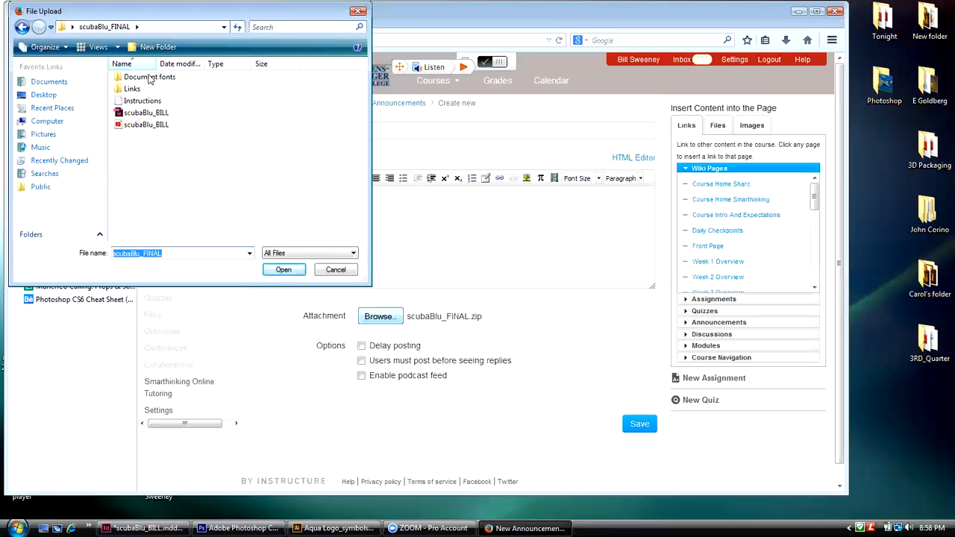
pyautogui.click(135, 90)
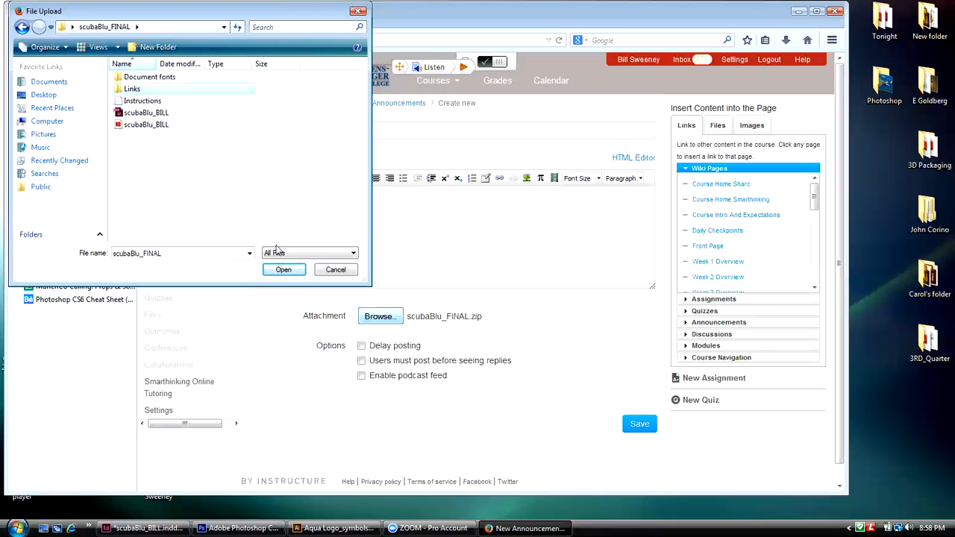
pyautogui.click(290, 271)
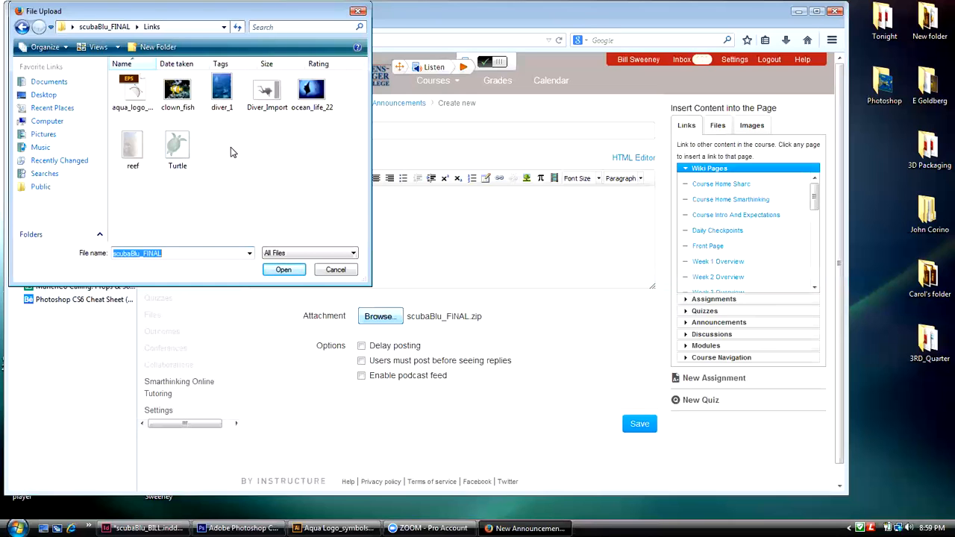
pyautogui.click(339, 266)
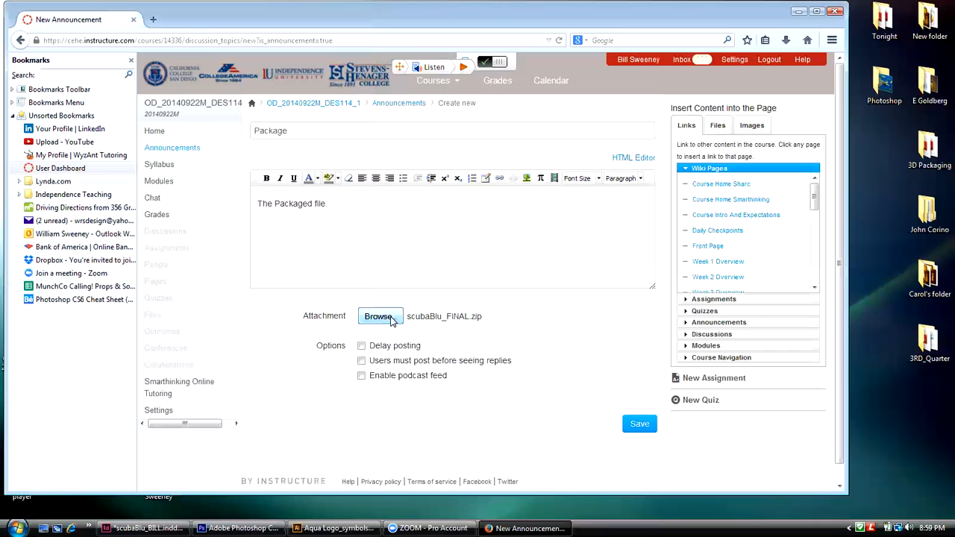
# Step: Save the announcement with its attachment and minimize the browser
pyautogui.click(634, 423)
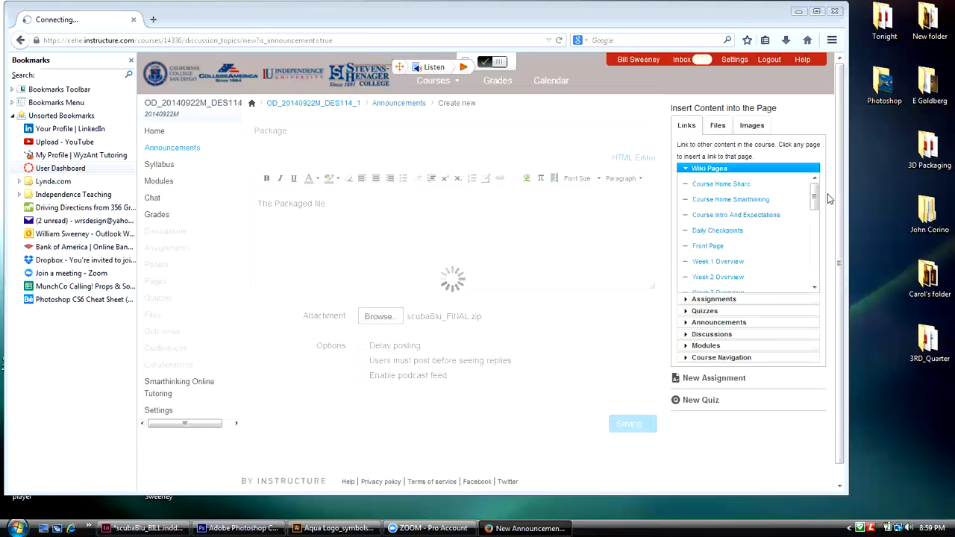
pyautogui.click(800, 12)
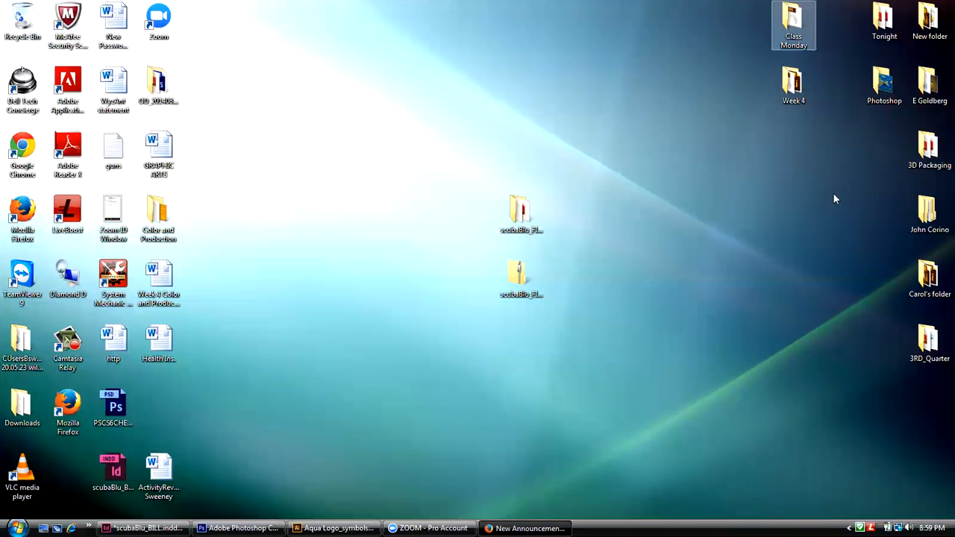